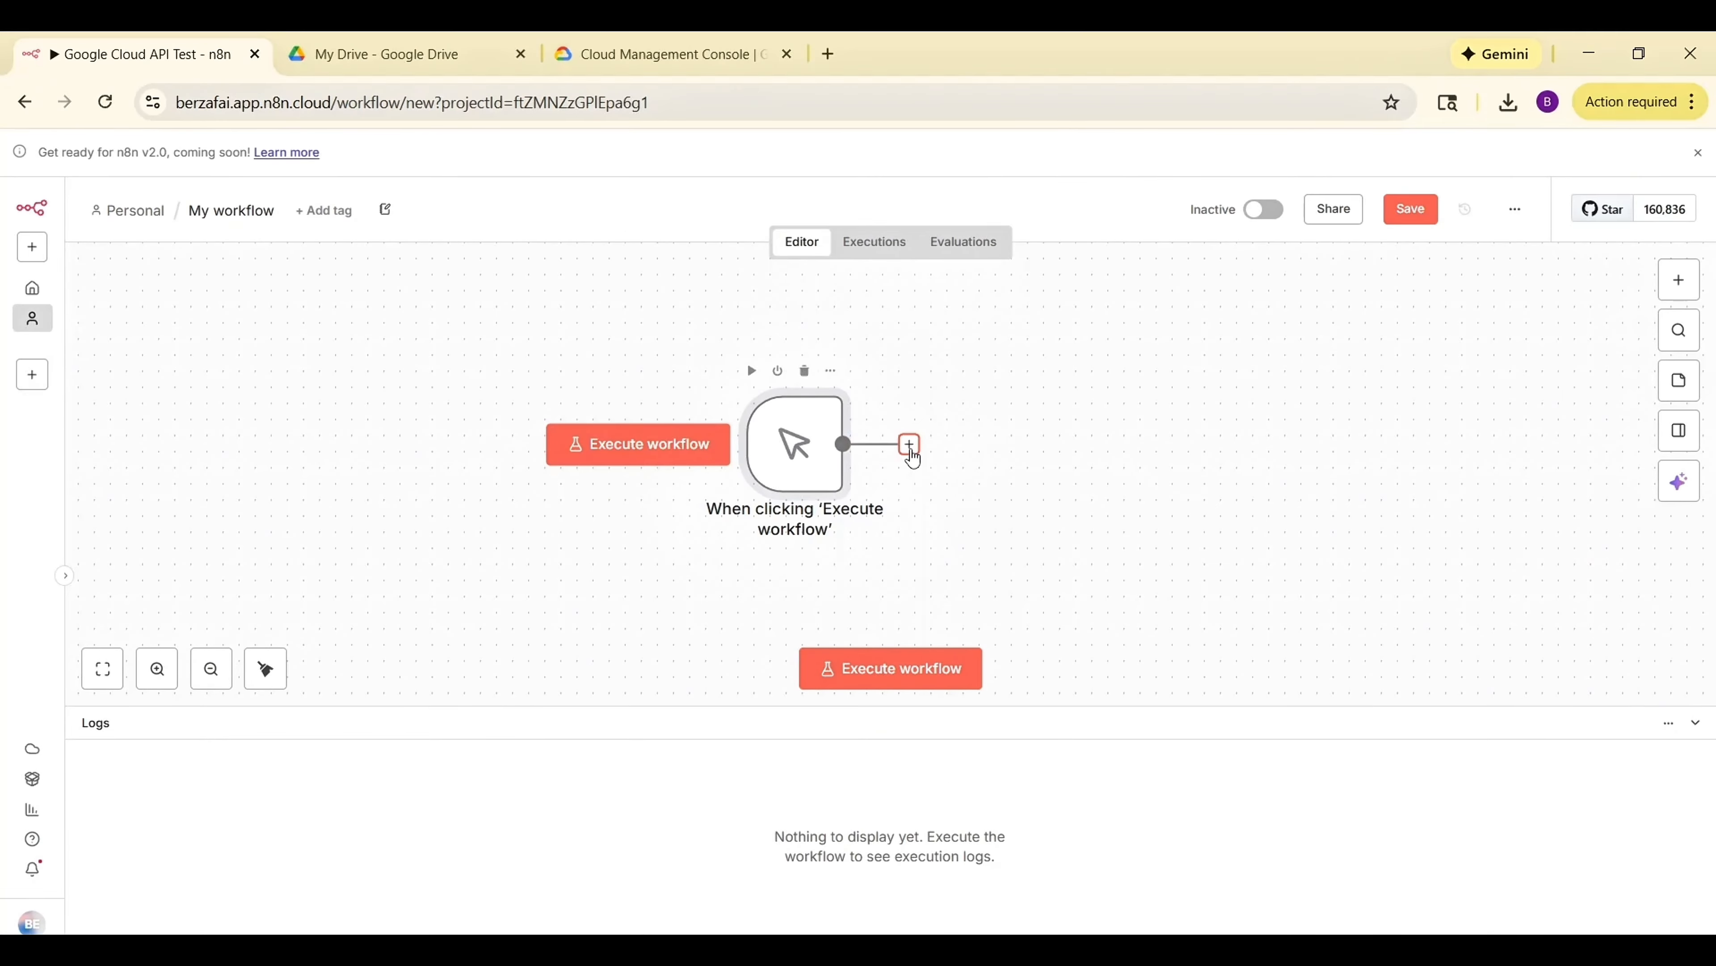
# Open the node picker to add a step after the manual trigger.
pyautogui.click(910, 445)
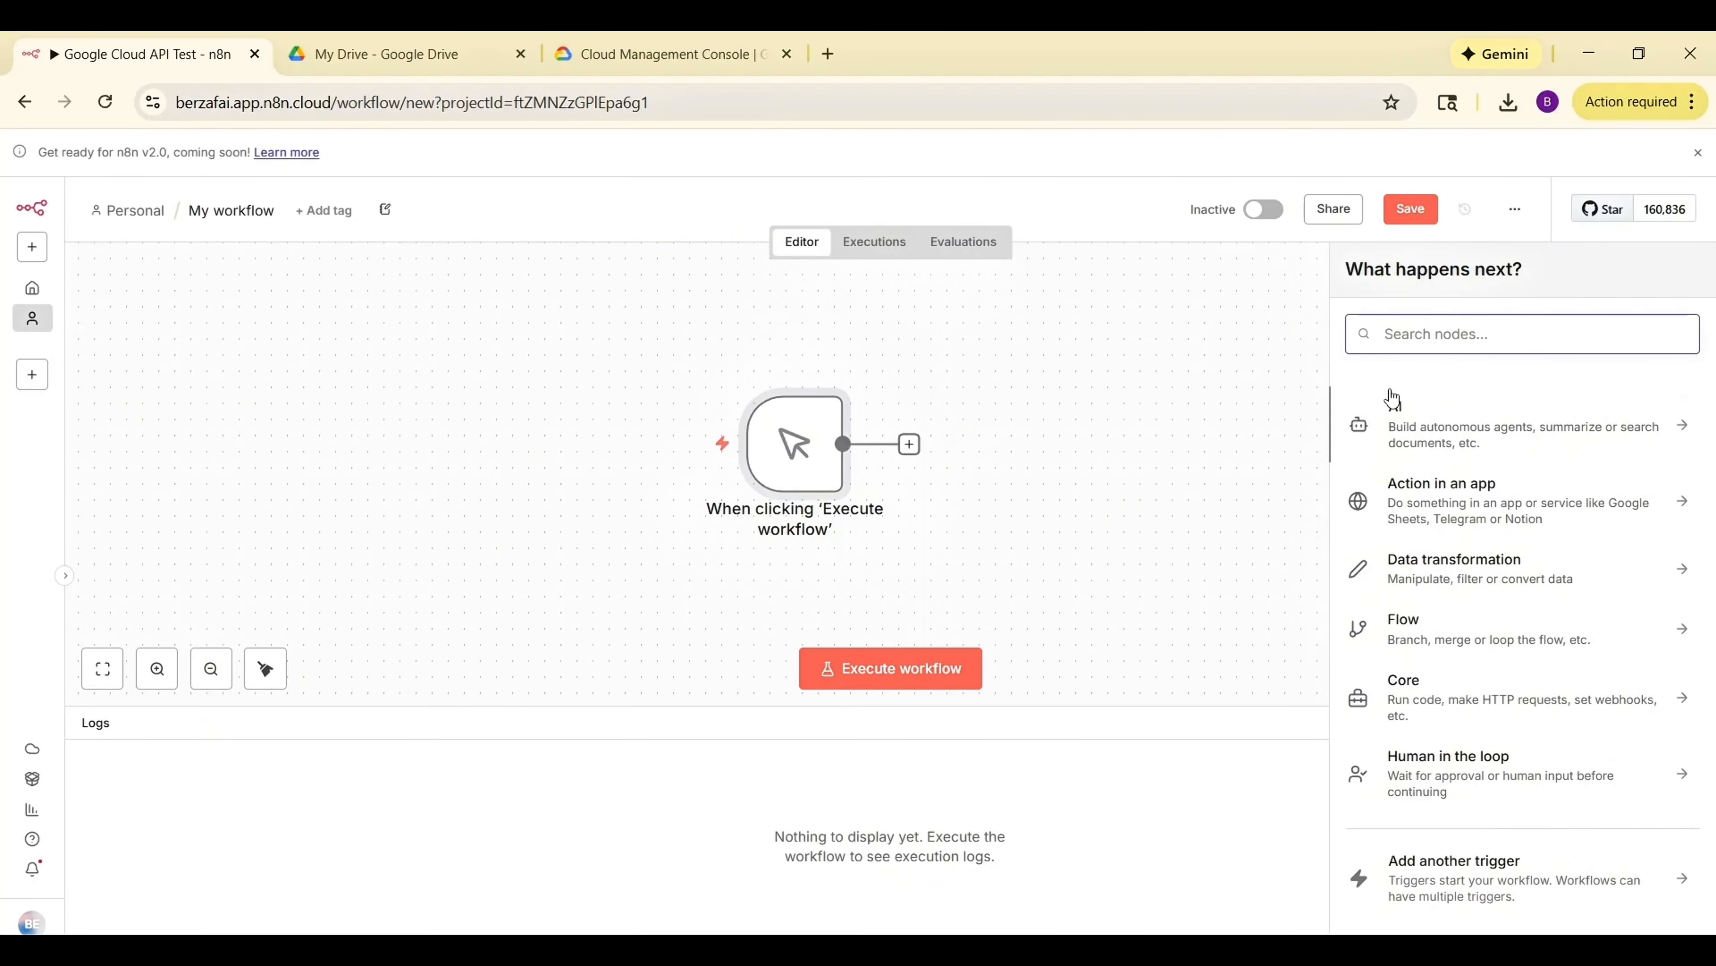
pyautogui.write('dri')
pyautogui.press('BackSpace')
pyautogui.press('BackSpace')
pyautogui.press('BackSpace')
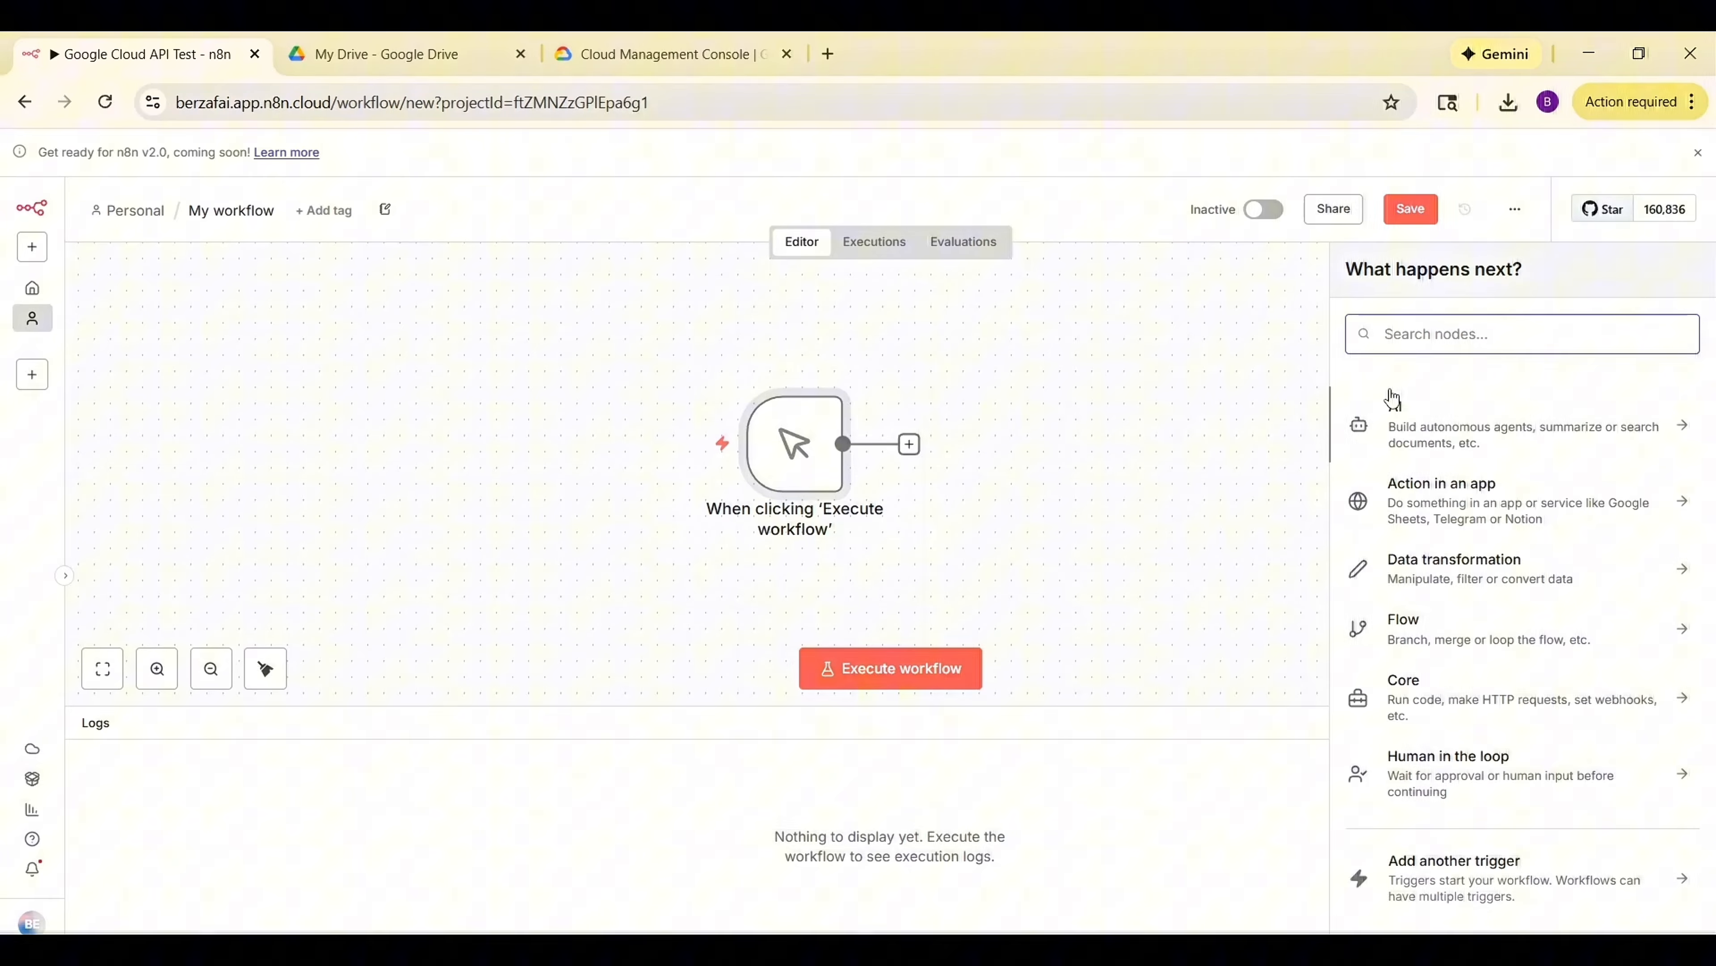
# Search nodes for goo and add the Google Drive Download file action.
pyautogui.write('goo')
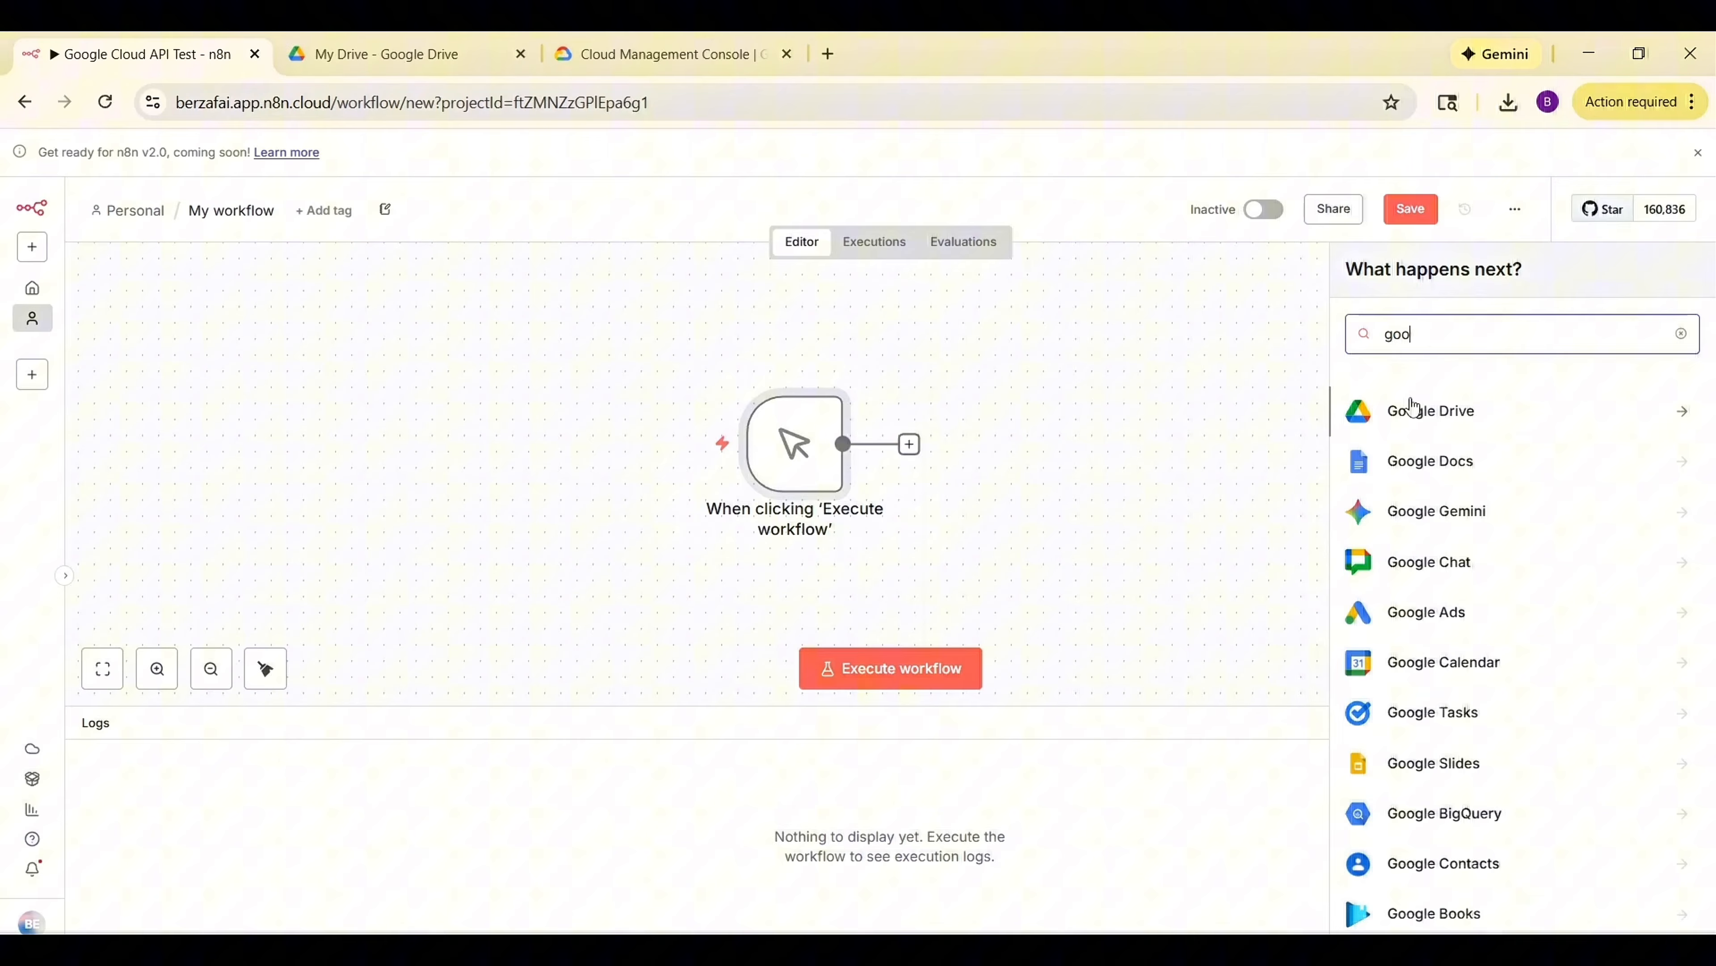
pyautogui.click(1448, 414)
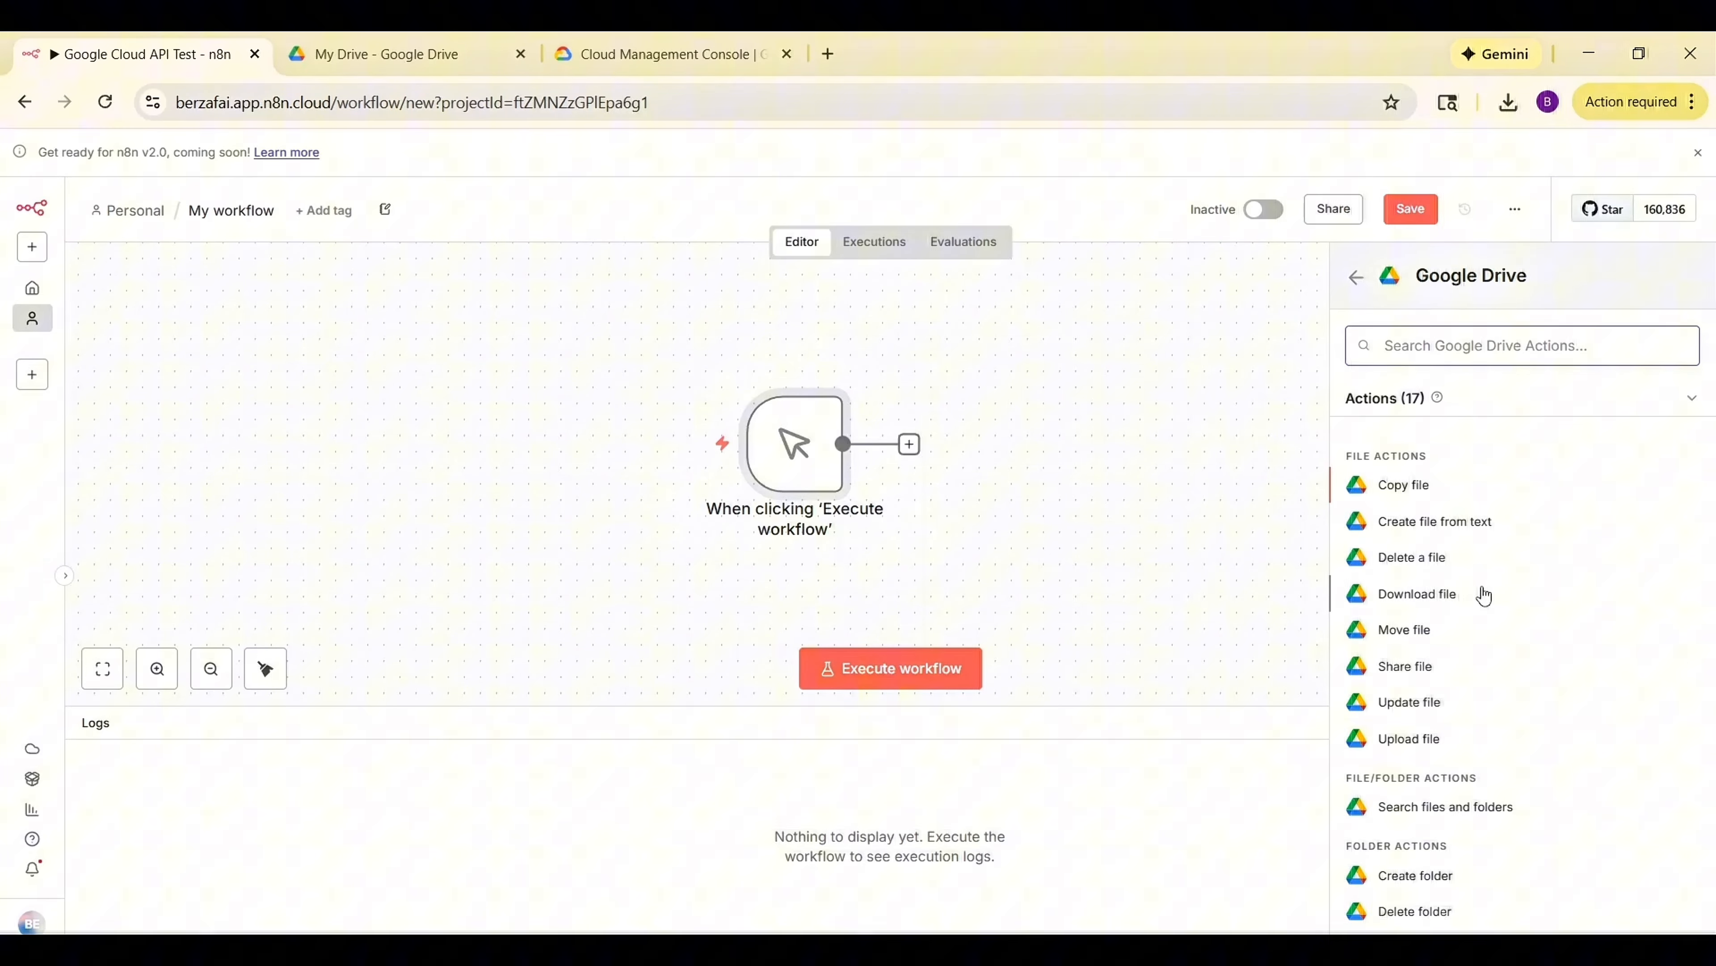
pyautogui.scroll(-1, 1483, 595)
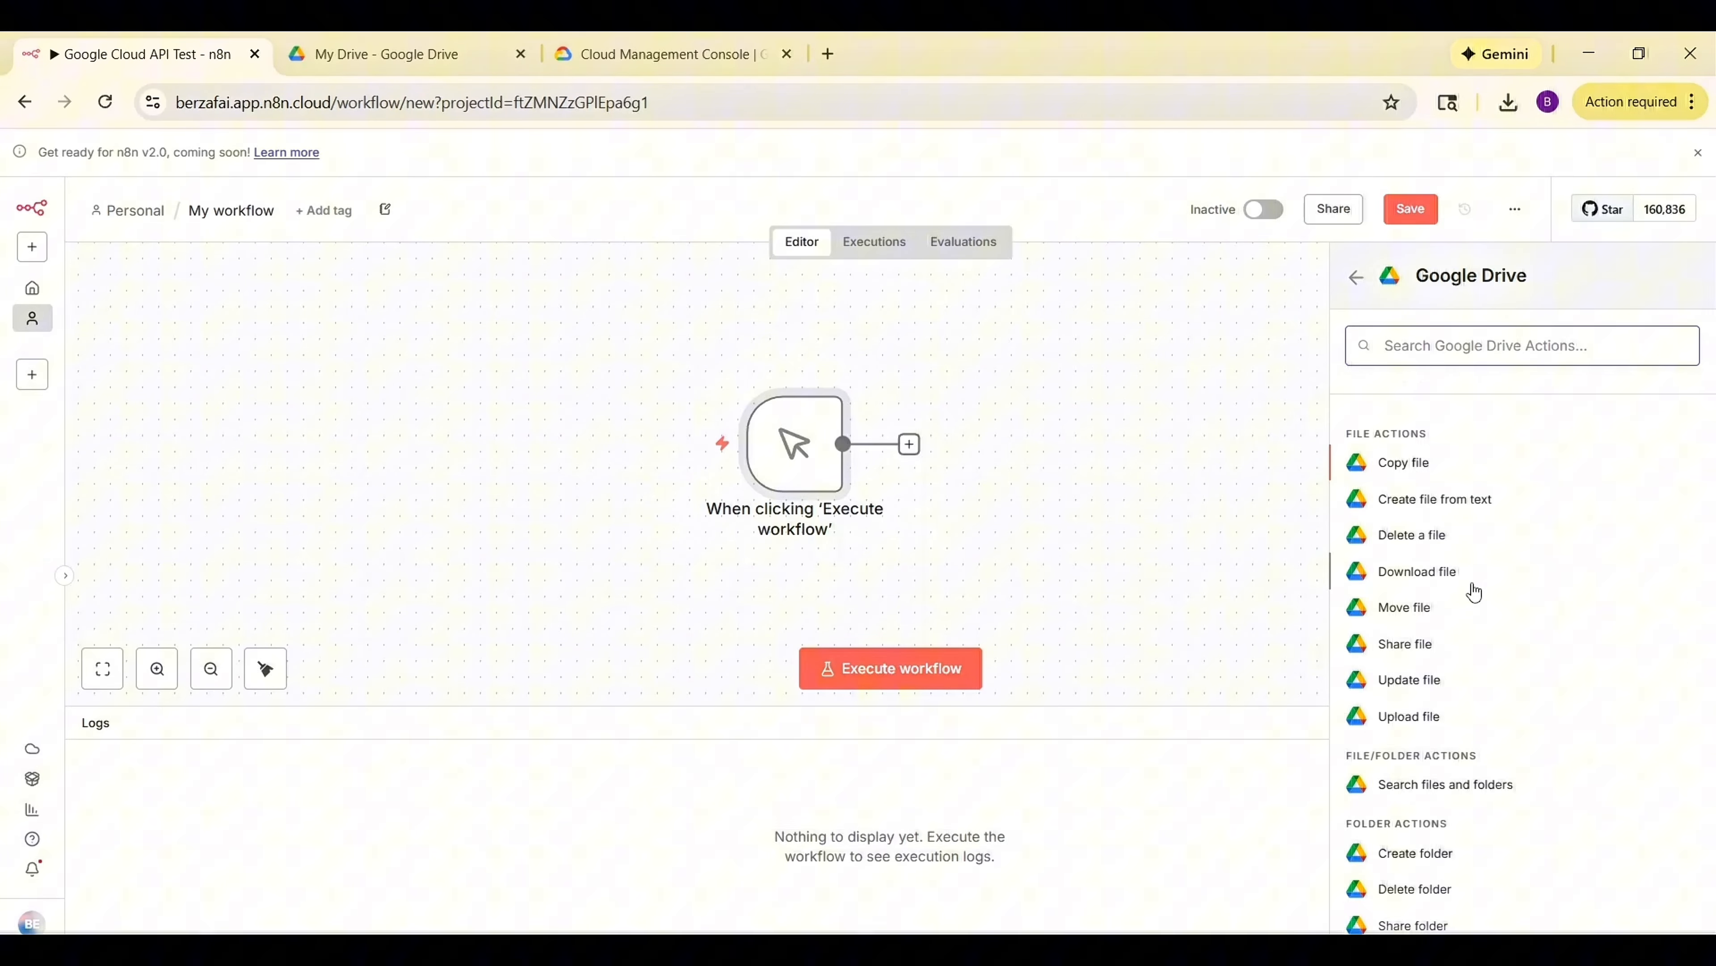
pyautogui.click(1441, 582)
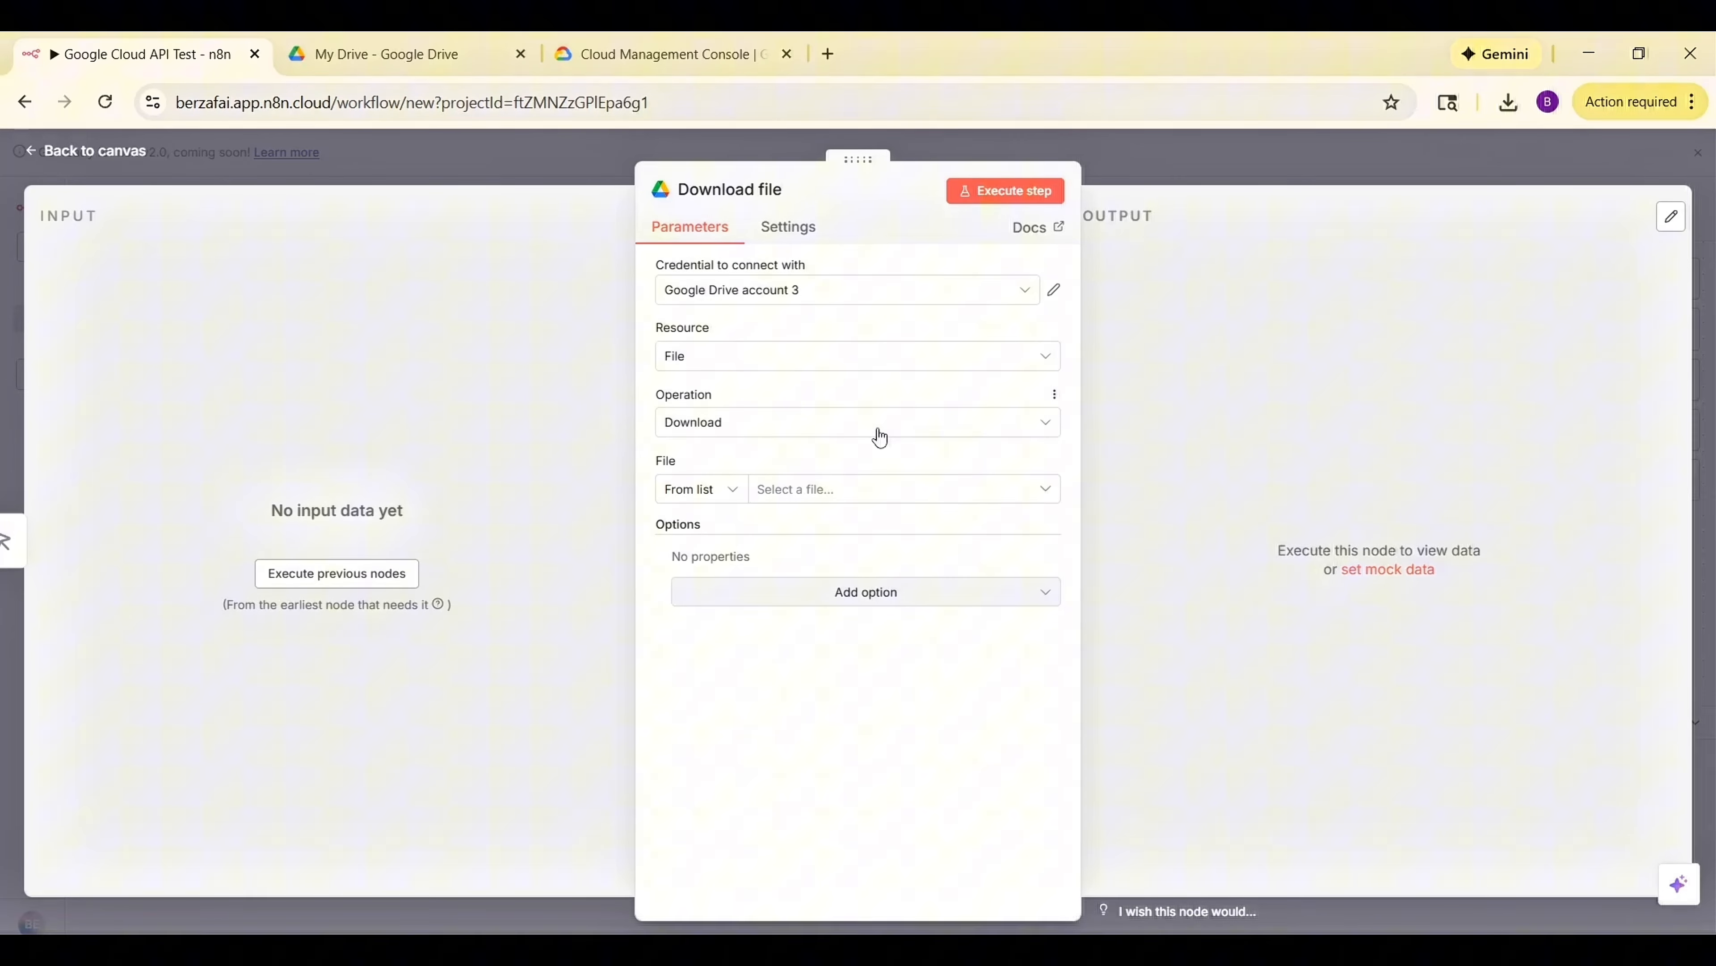
# Start creating a new Google Drive OAuth2 credential from the node's credential selector.
pyautogui.click(774, 290)
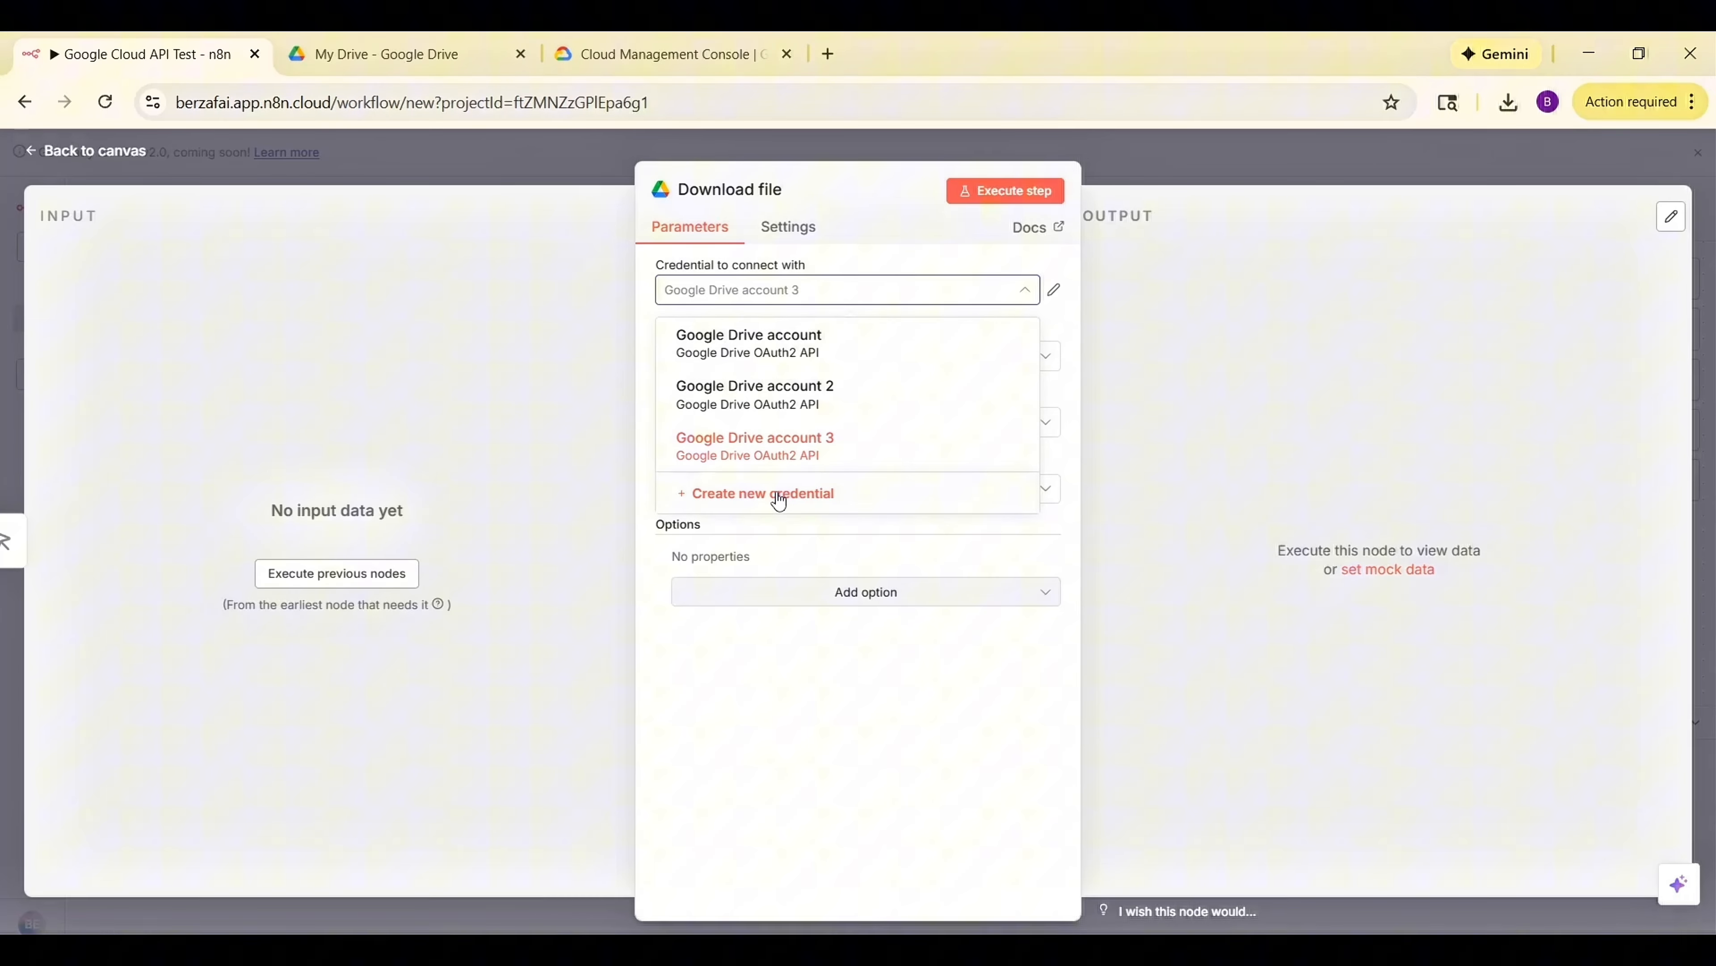
pyautogui.click(779, 494)
pyautogui.scroll(-3, 748, 519)
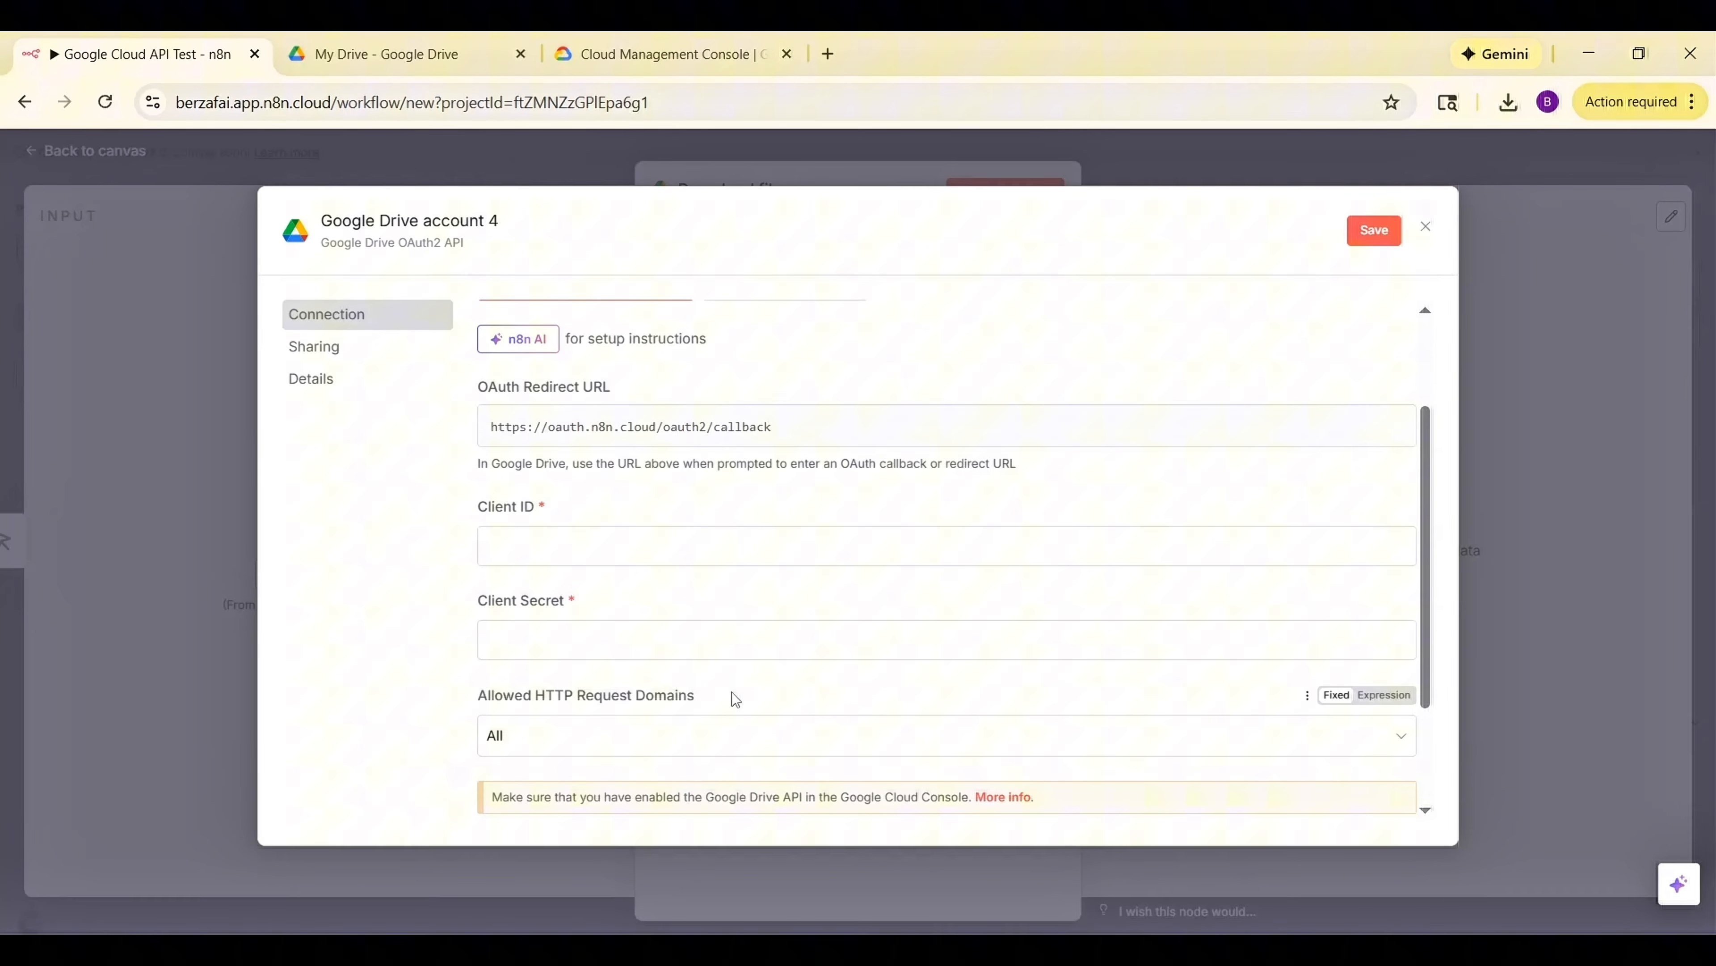
# Switch to the Google Cloud tab, dismiss the satisfaction survey, and open the Cloud console.
pyautogui.click(663, 54)
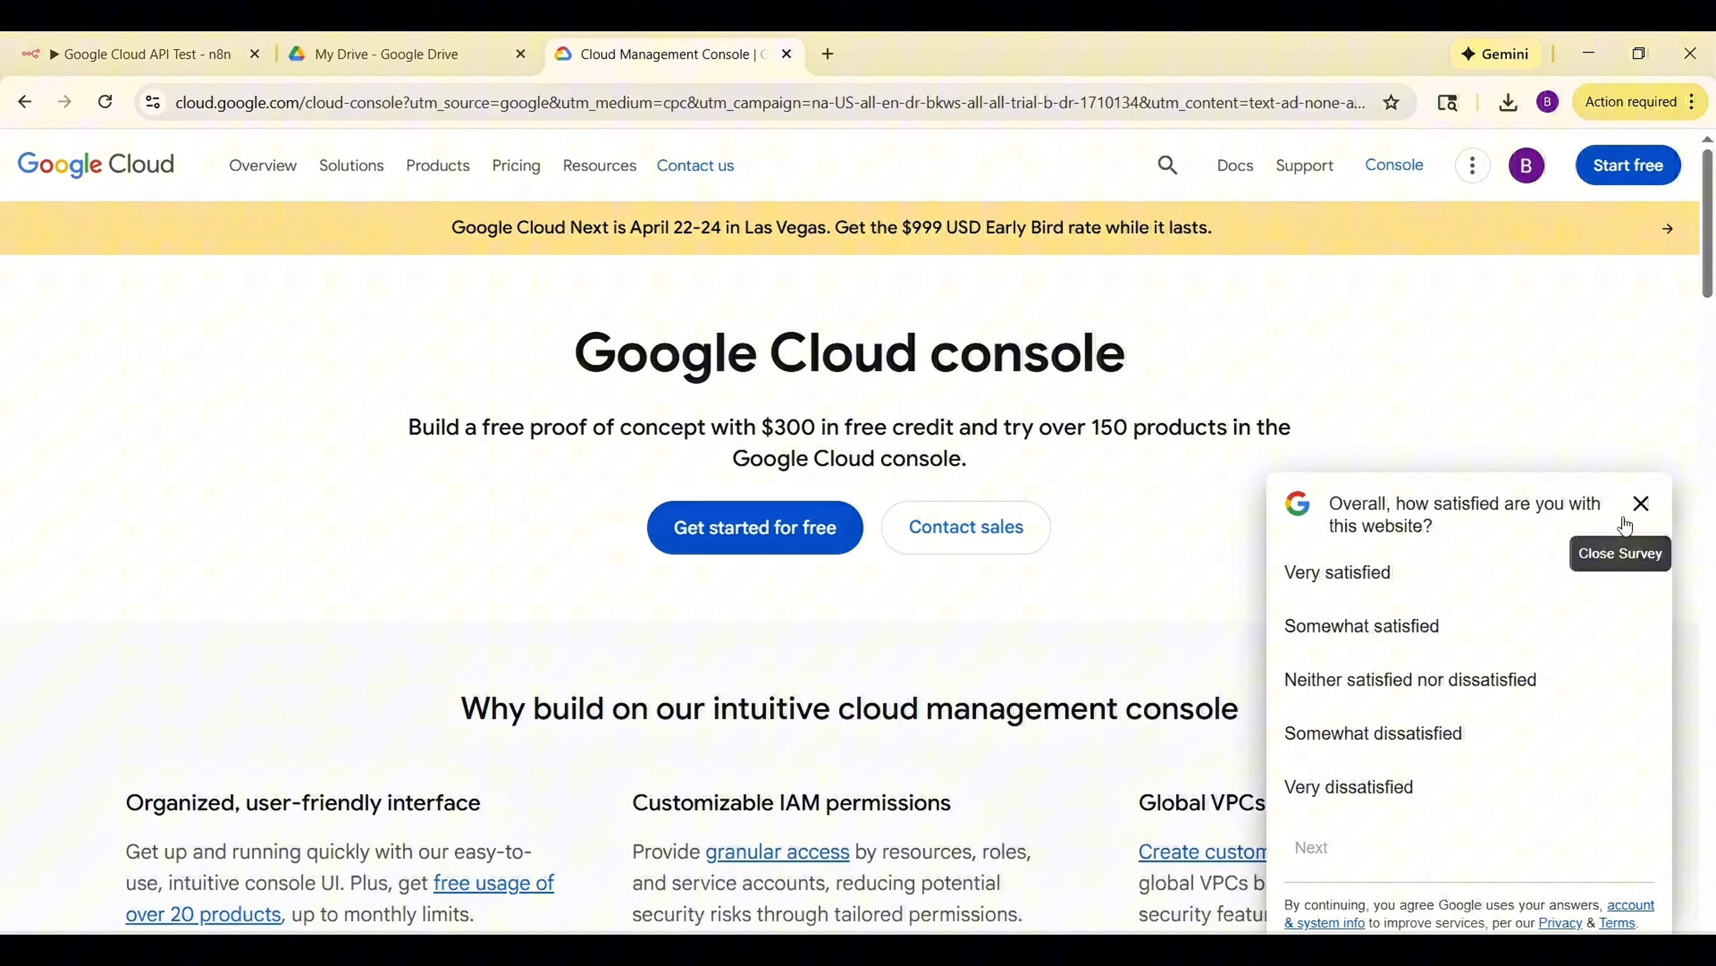
pyautogui.click(1644, 505)
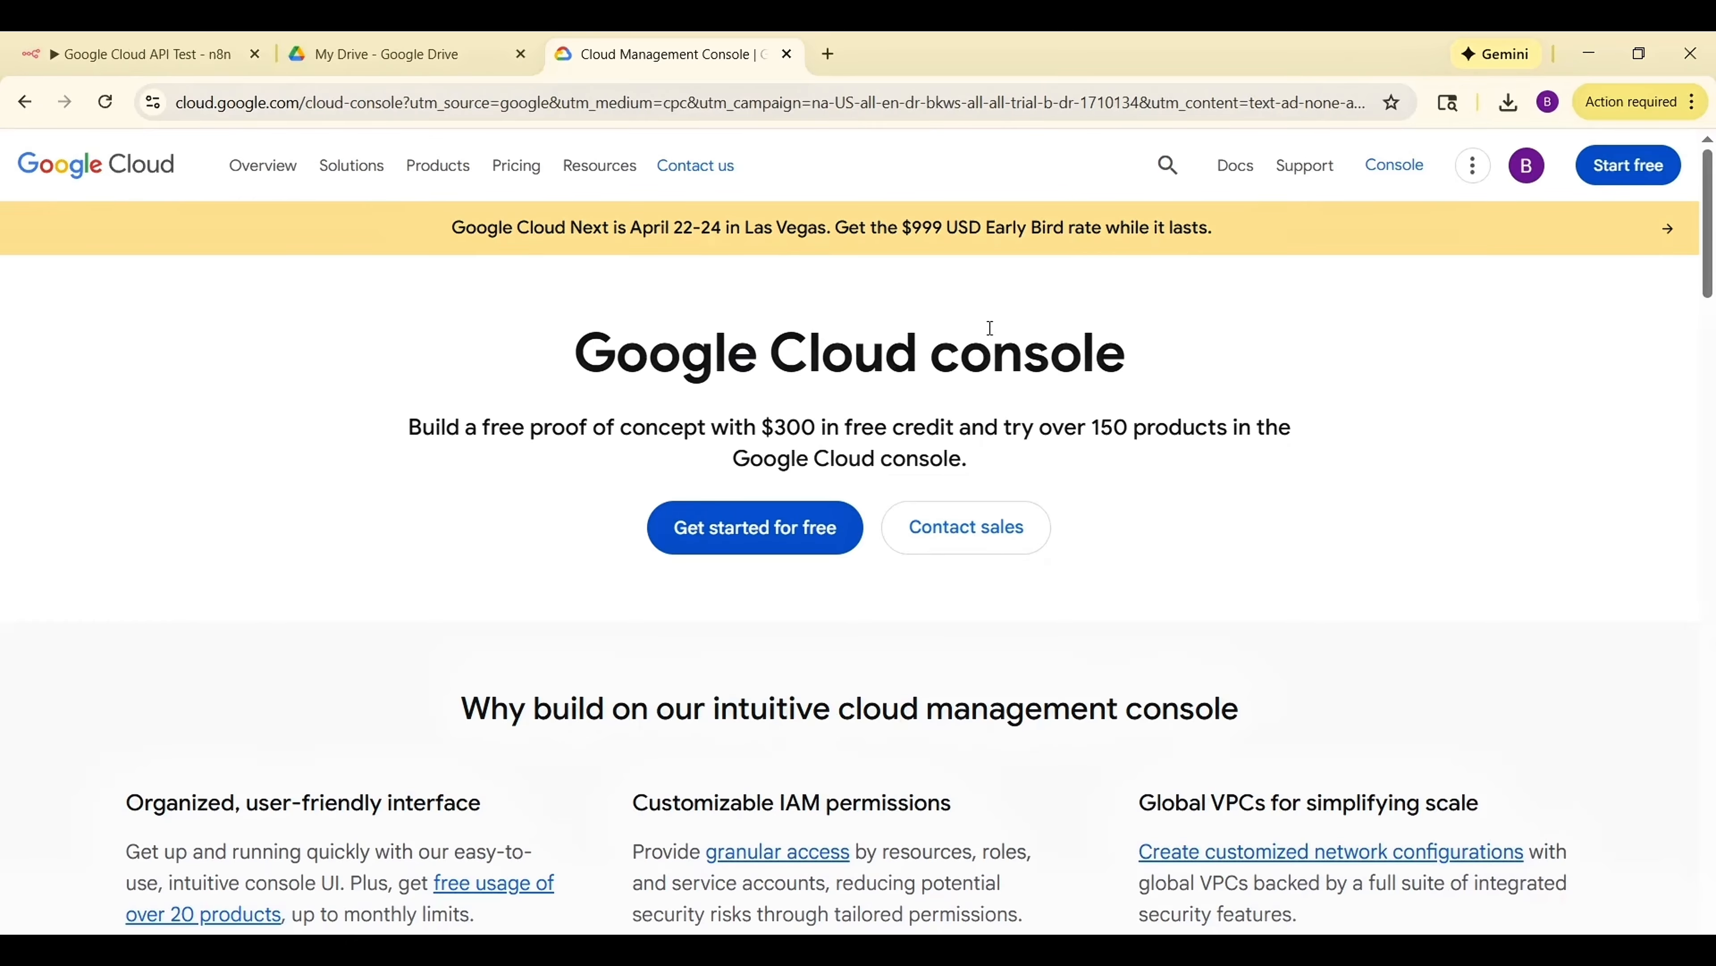
pyautogui.click(1395, 166)
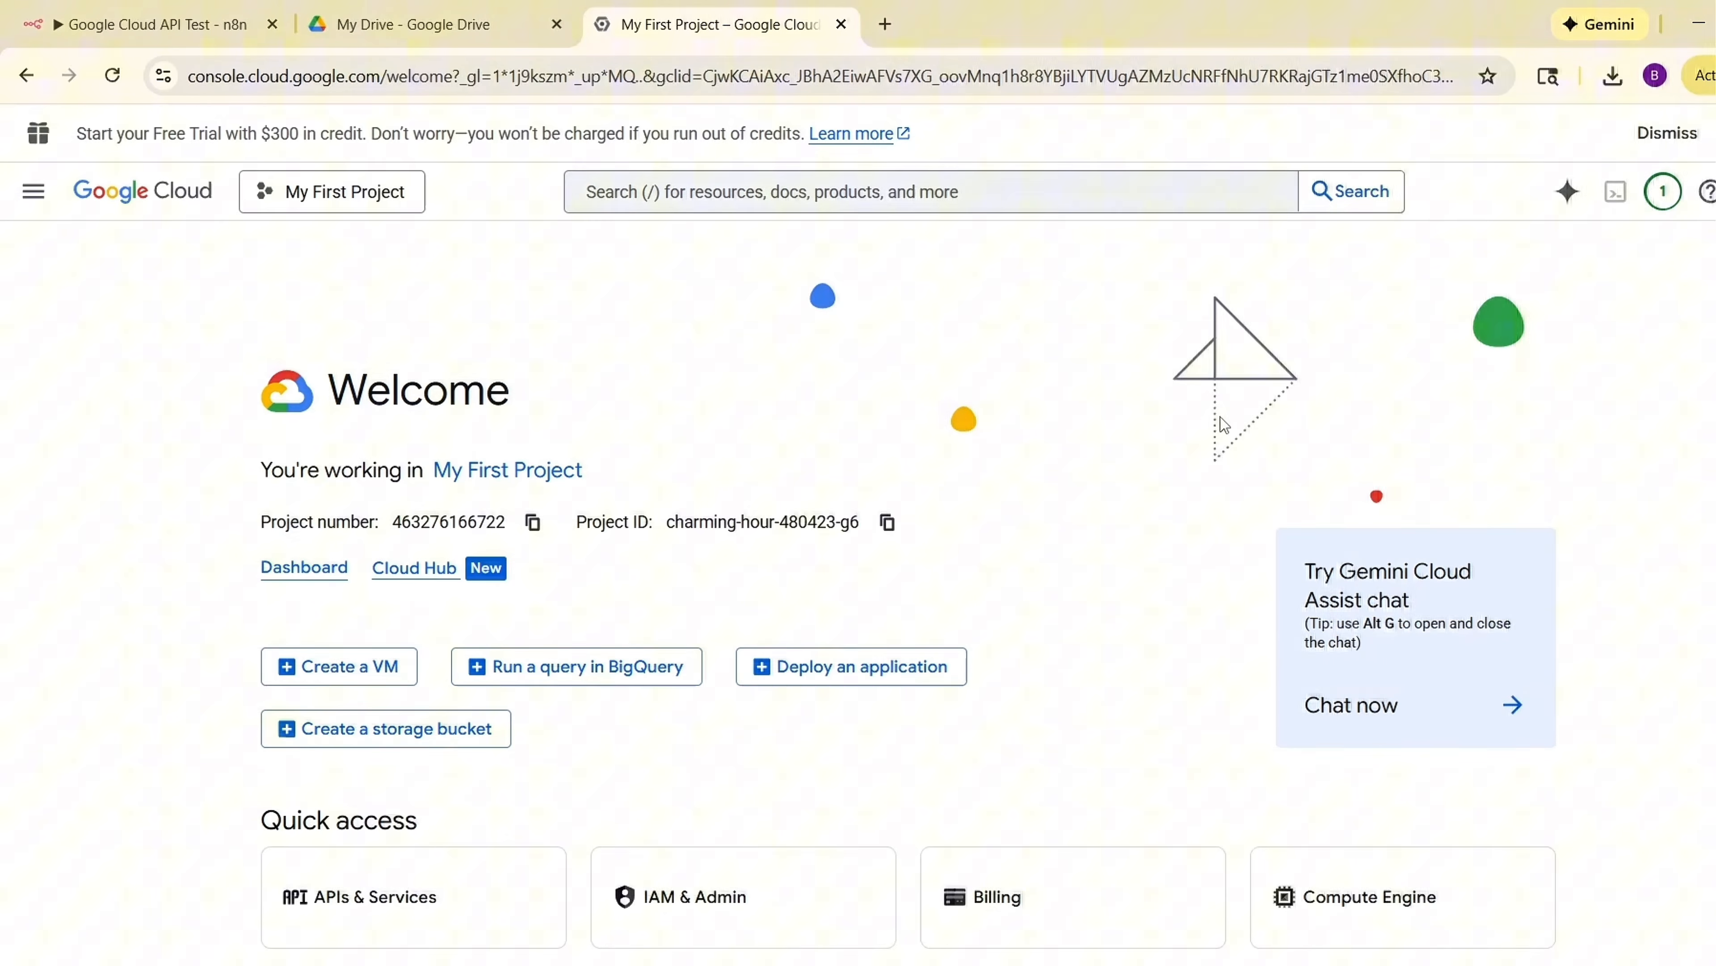
# Create a new Google Cloud project named n8n Workflows.
pyautogui.click(328, 199)
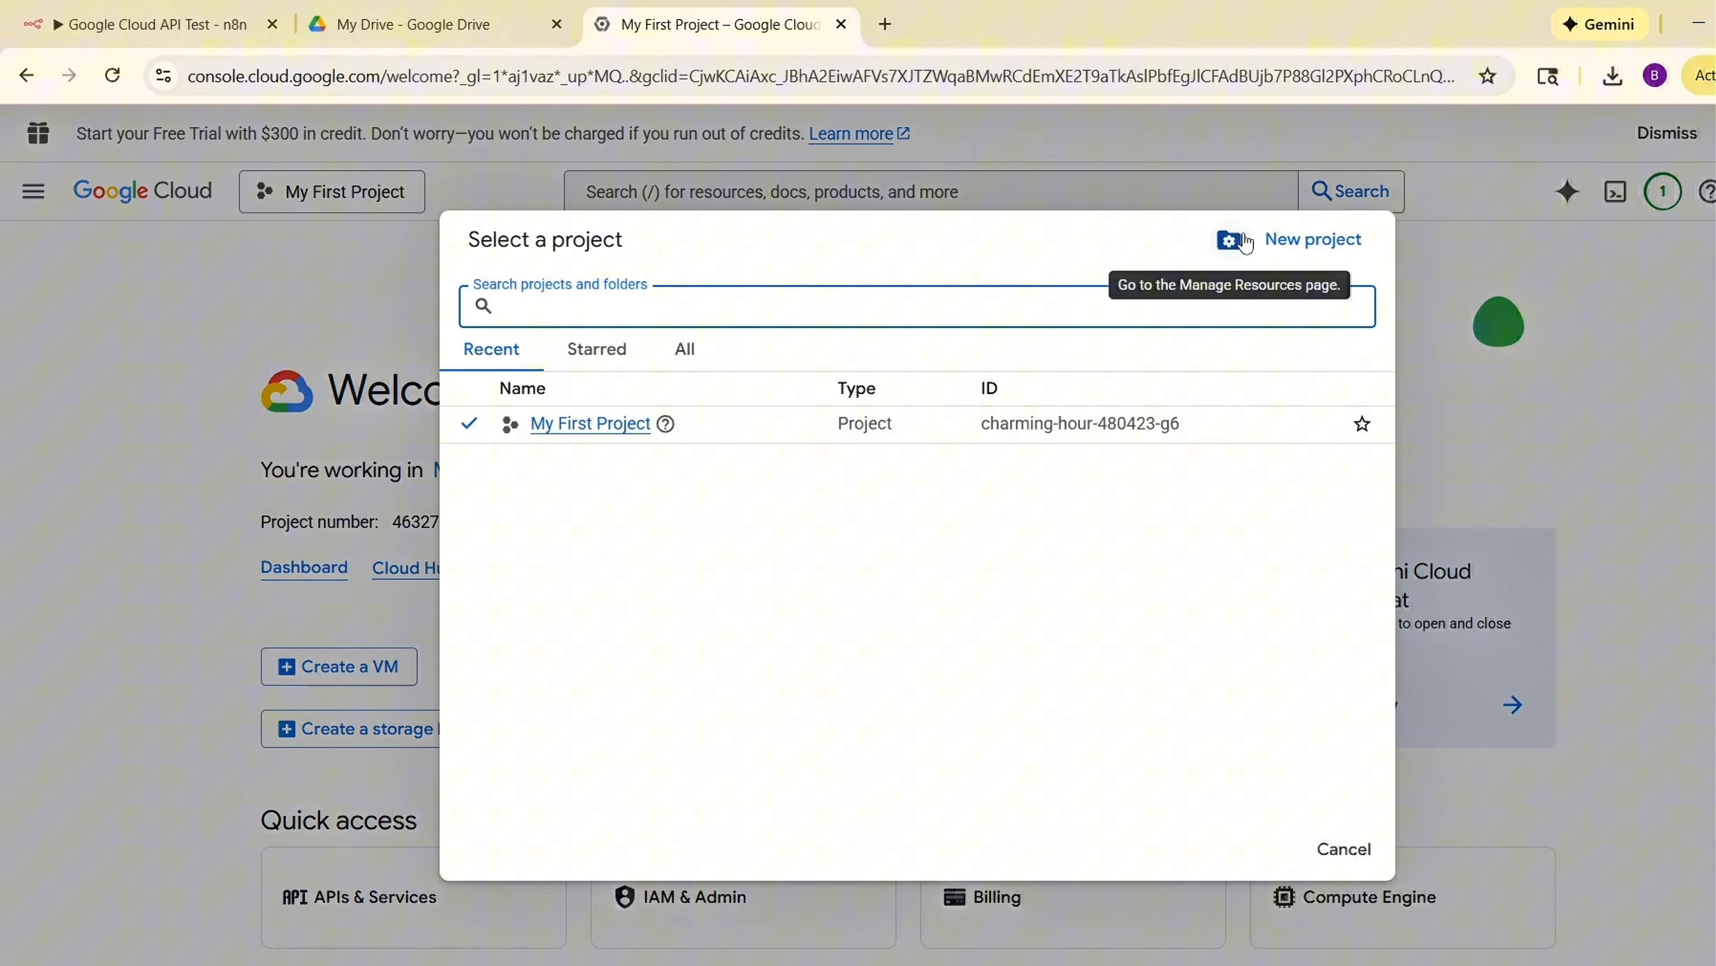
pyautogui.click(1303, 248)
pyautogui.write('n8n Workflows')
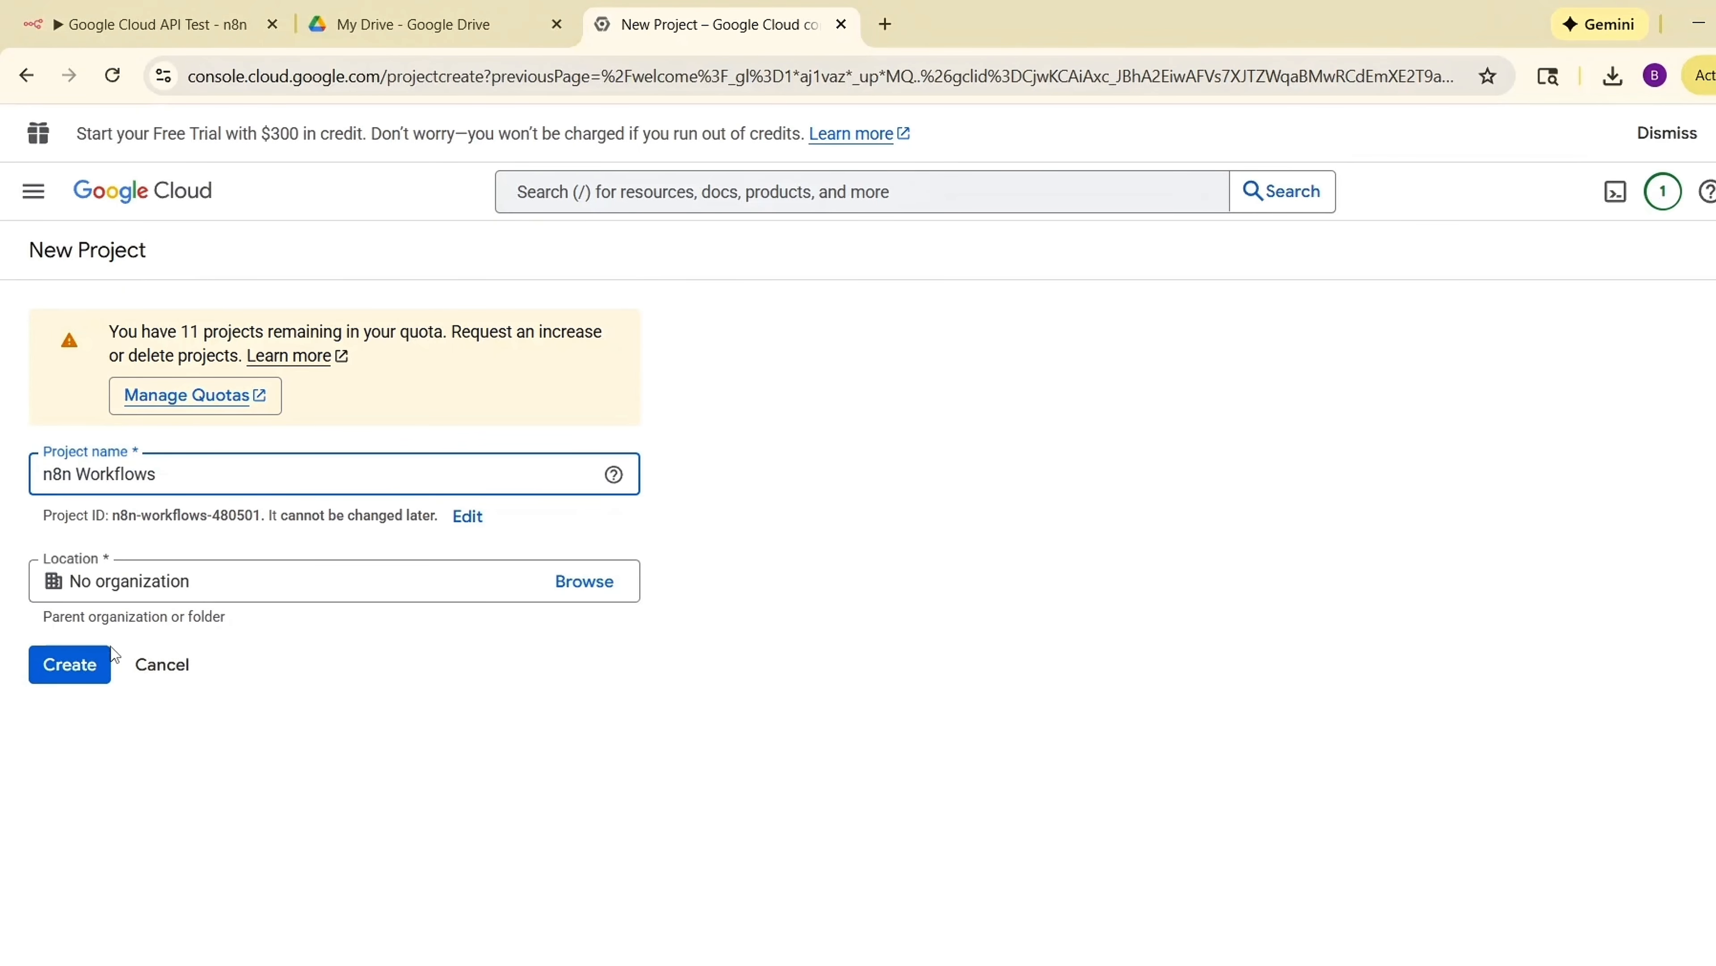
pyautogui.click(87, 666)
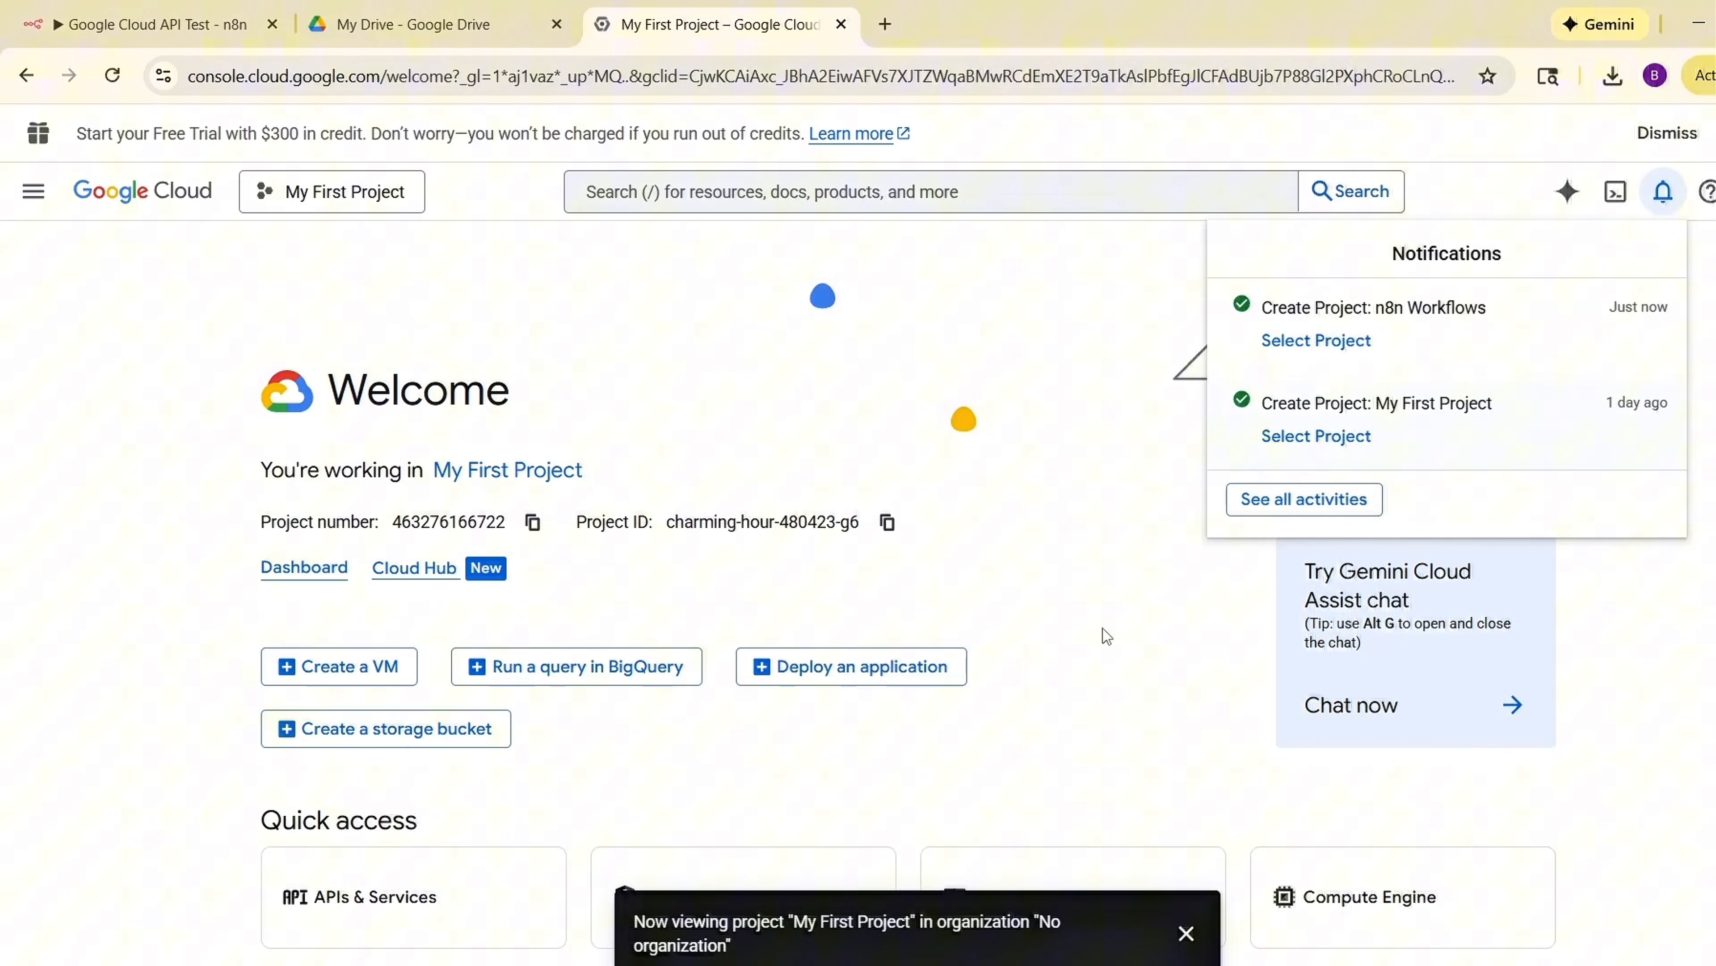
# Switch to the n8n Workflows project and start configuring the Google Auth Platform under APIs & Services.
pyautogui.click(1345, 346)
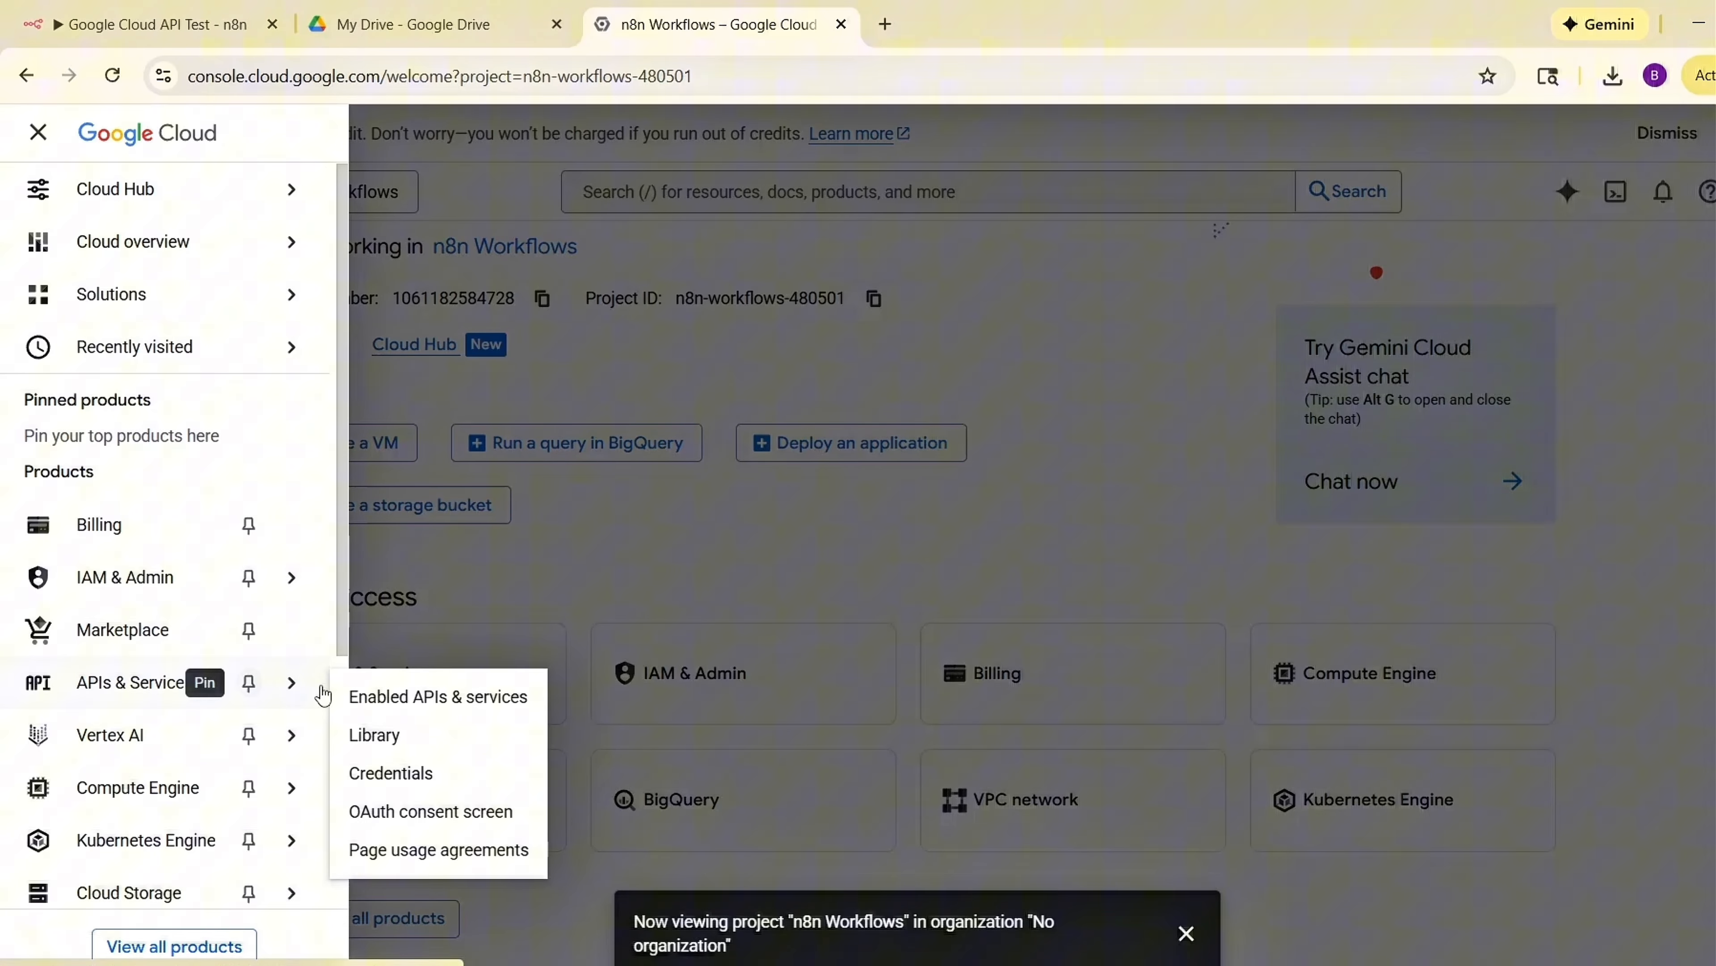
pyautogui.click(464, 696)
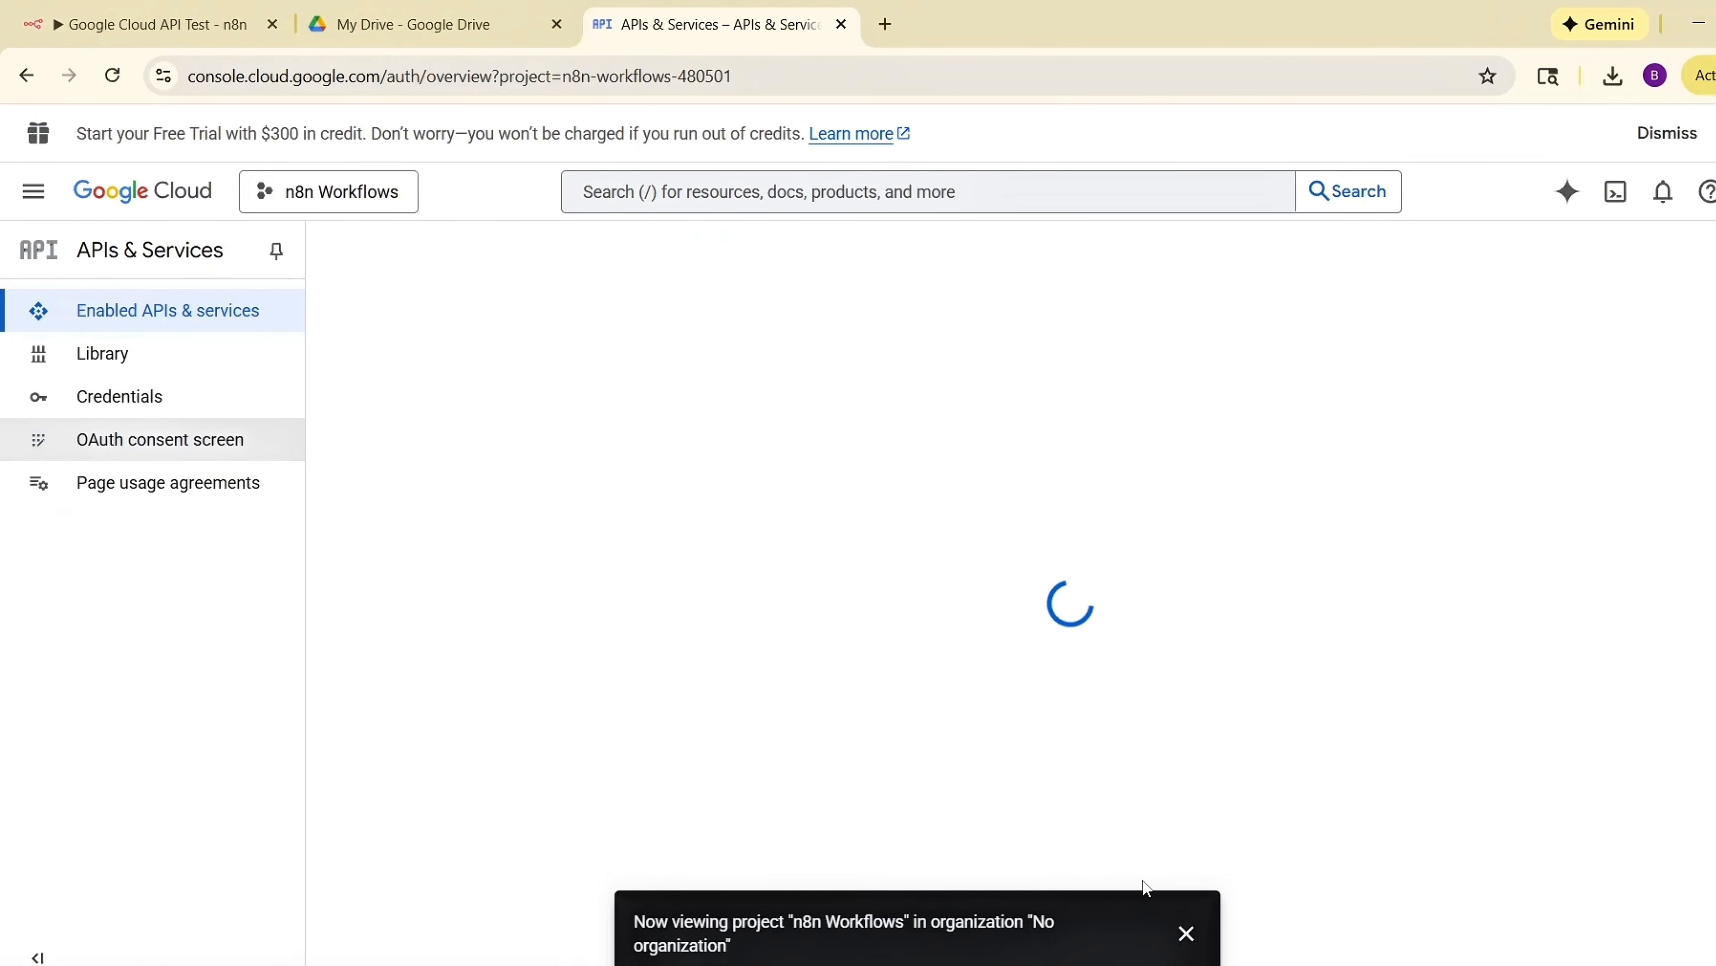
pyautogui.click(1187, 933)
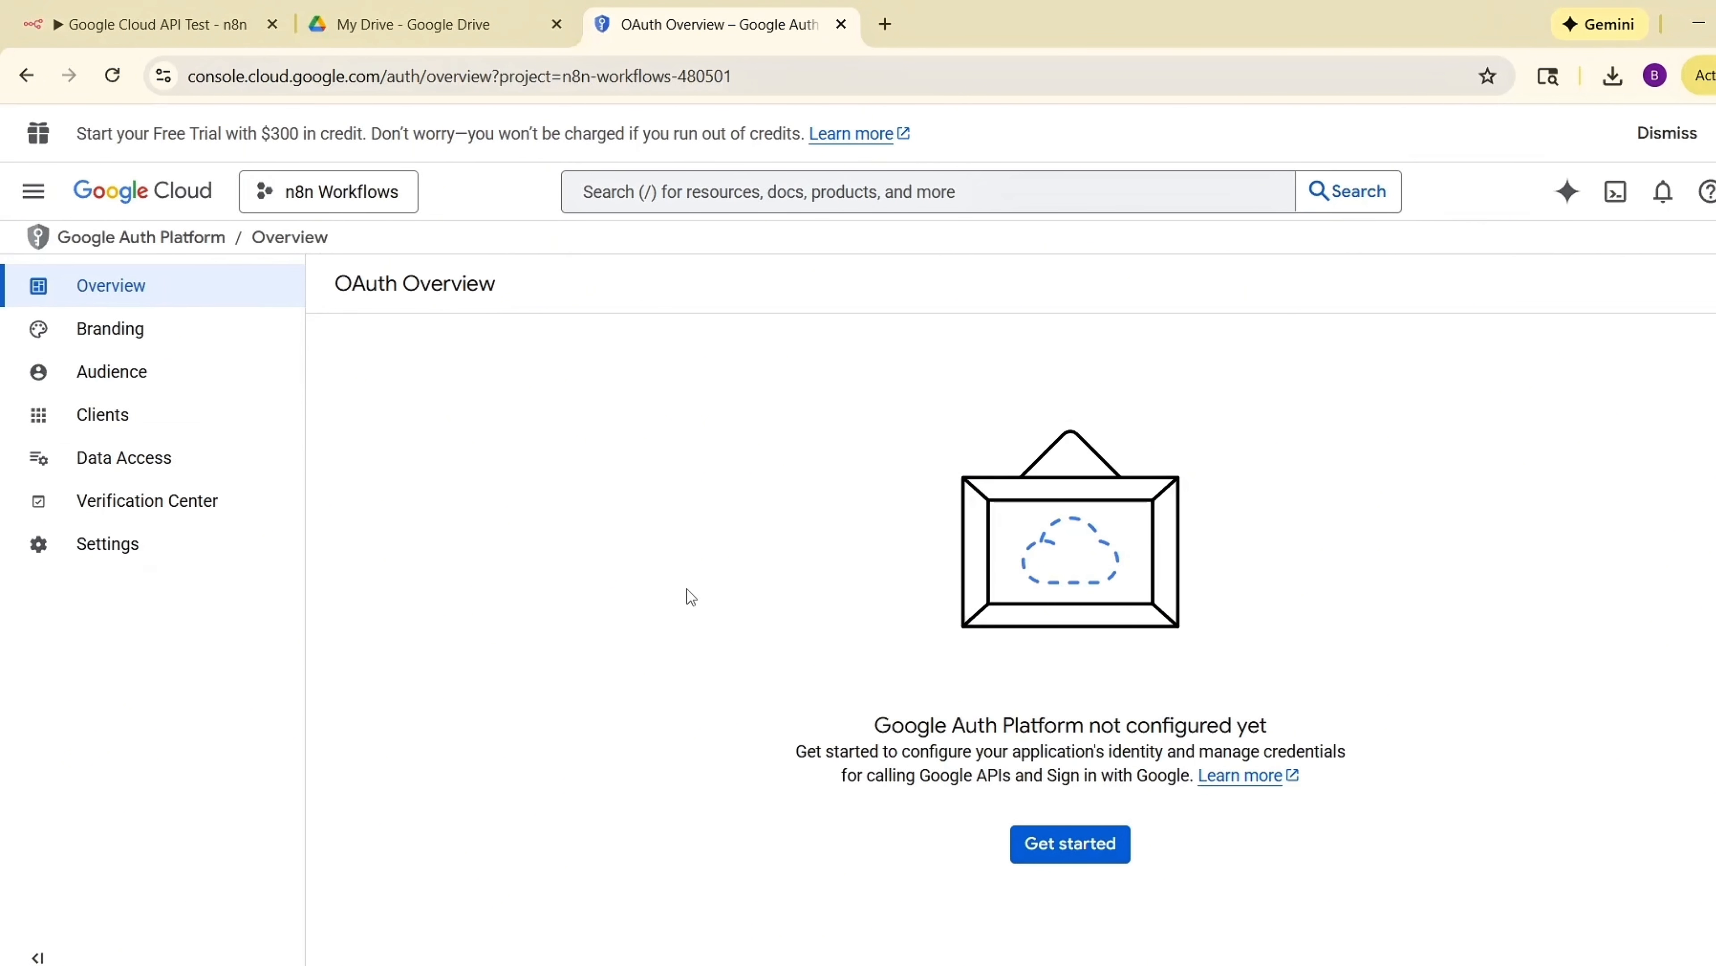
pyautogui.click(1072, 845)
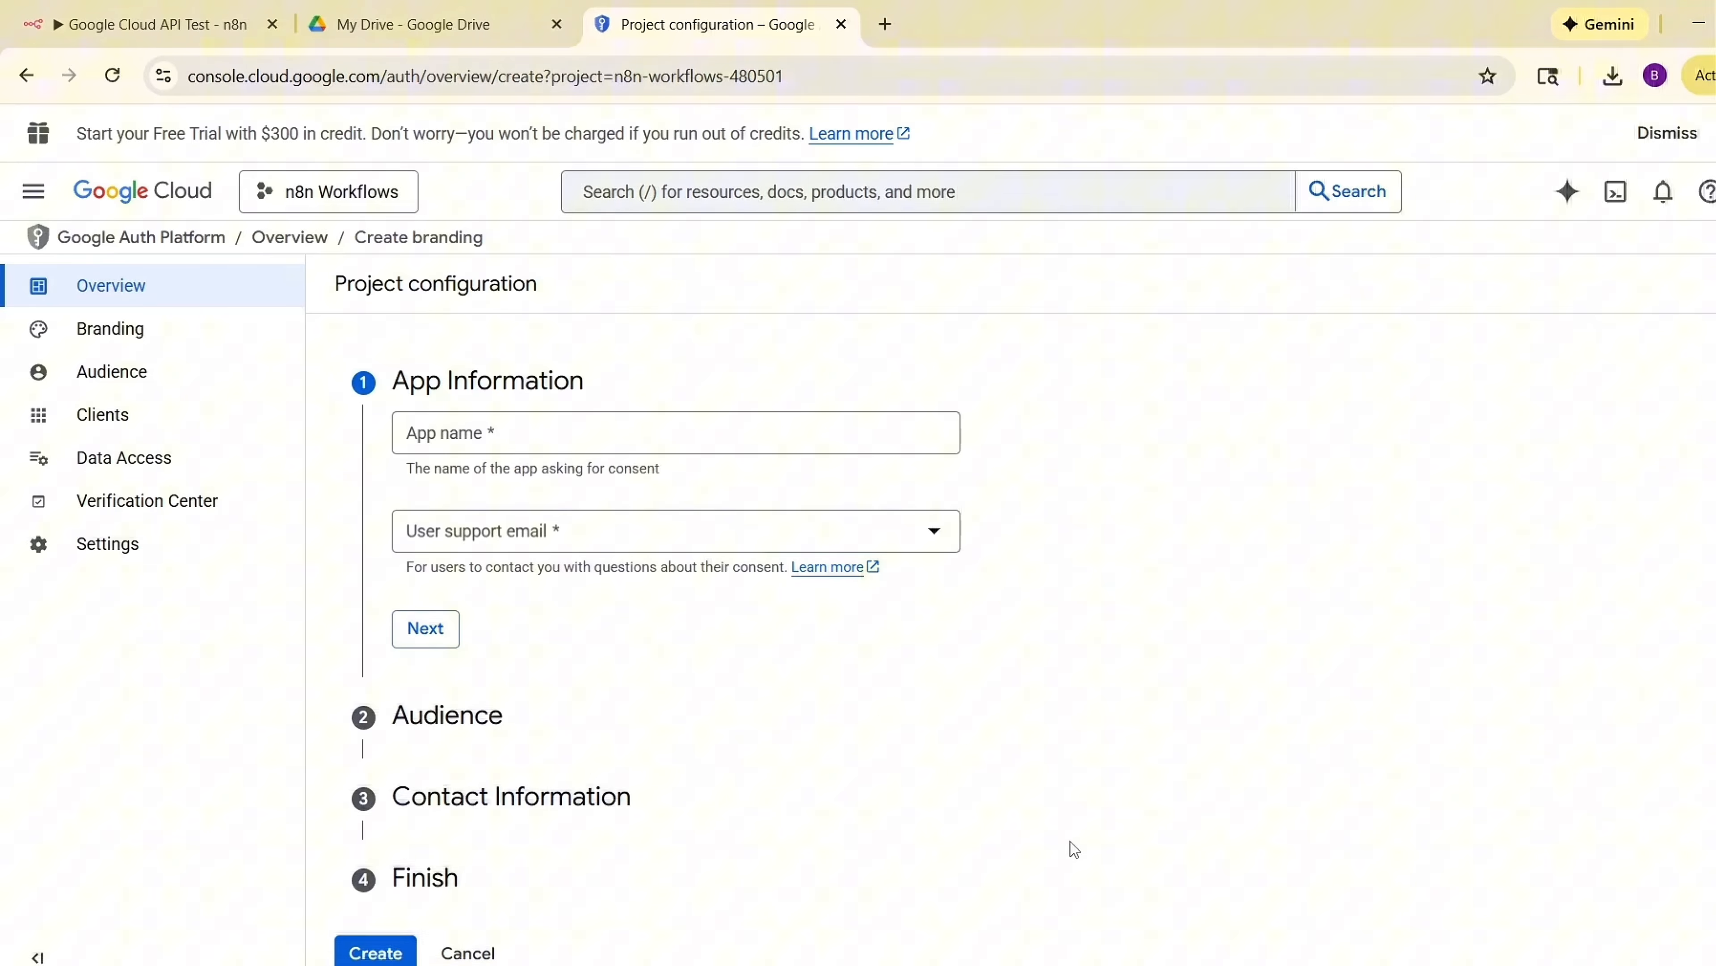
# Set the app name to My n8n Automation, choose the account's support email, and set the audience to External.
pyautogui.click(595, 432)
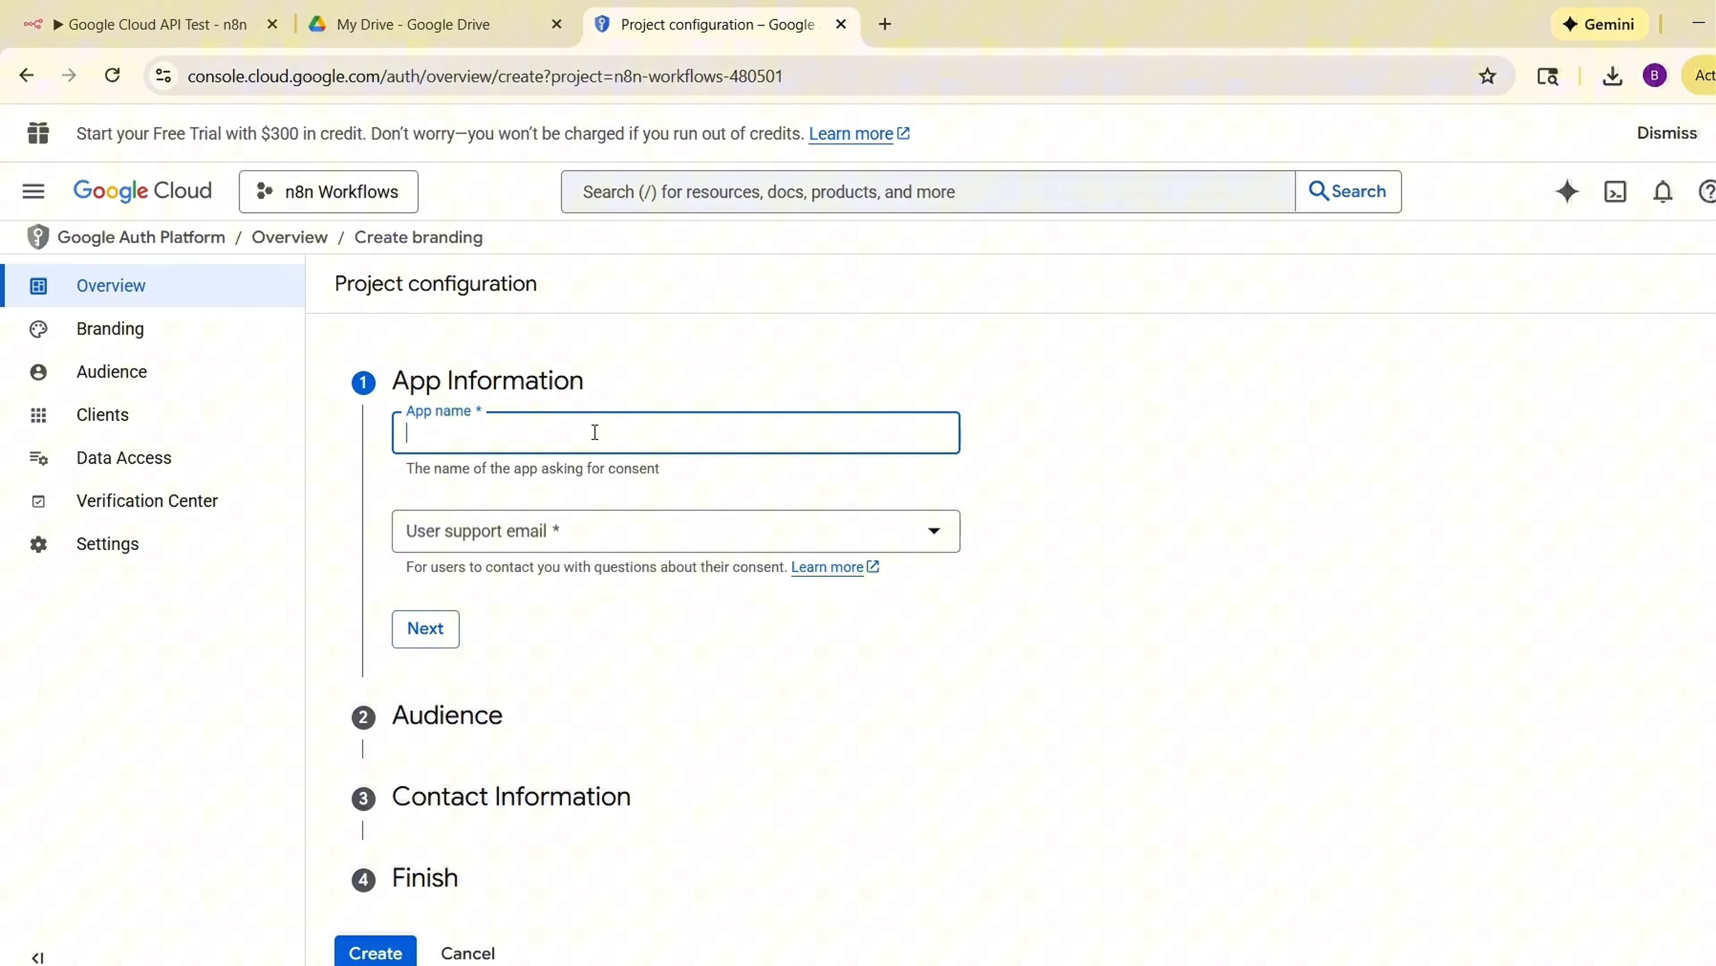
pyautogui.write('My n8n Automation"')
pyautogui.click(659, 545)
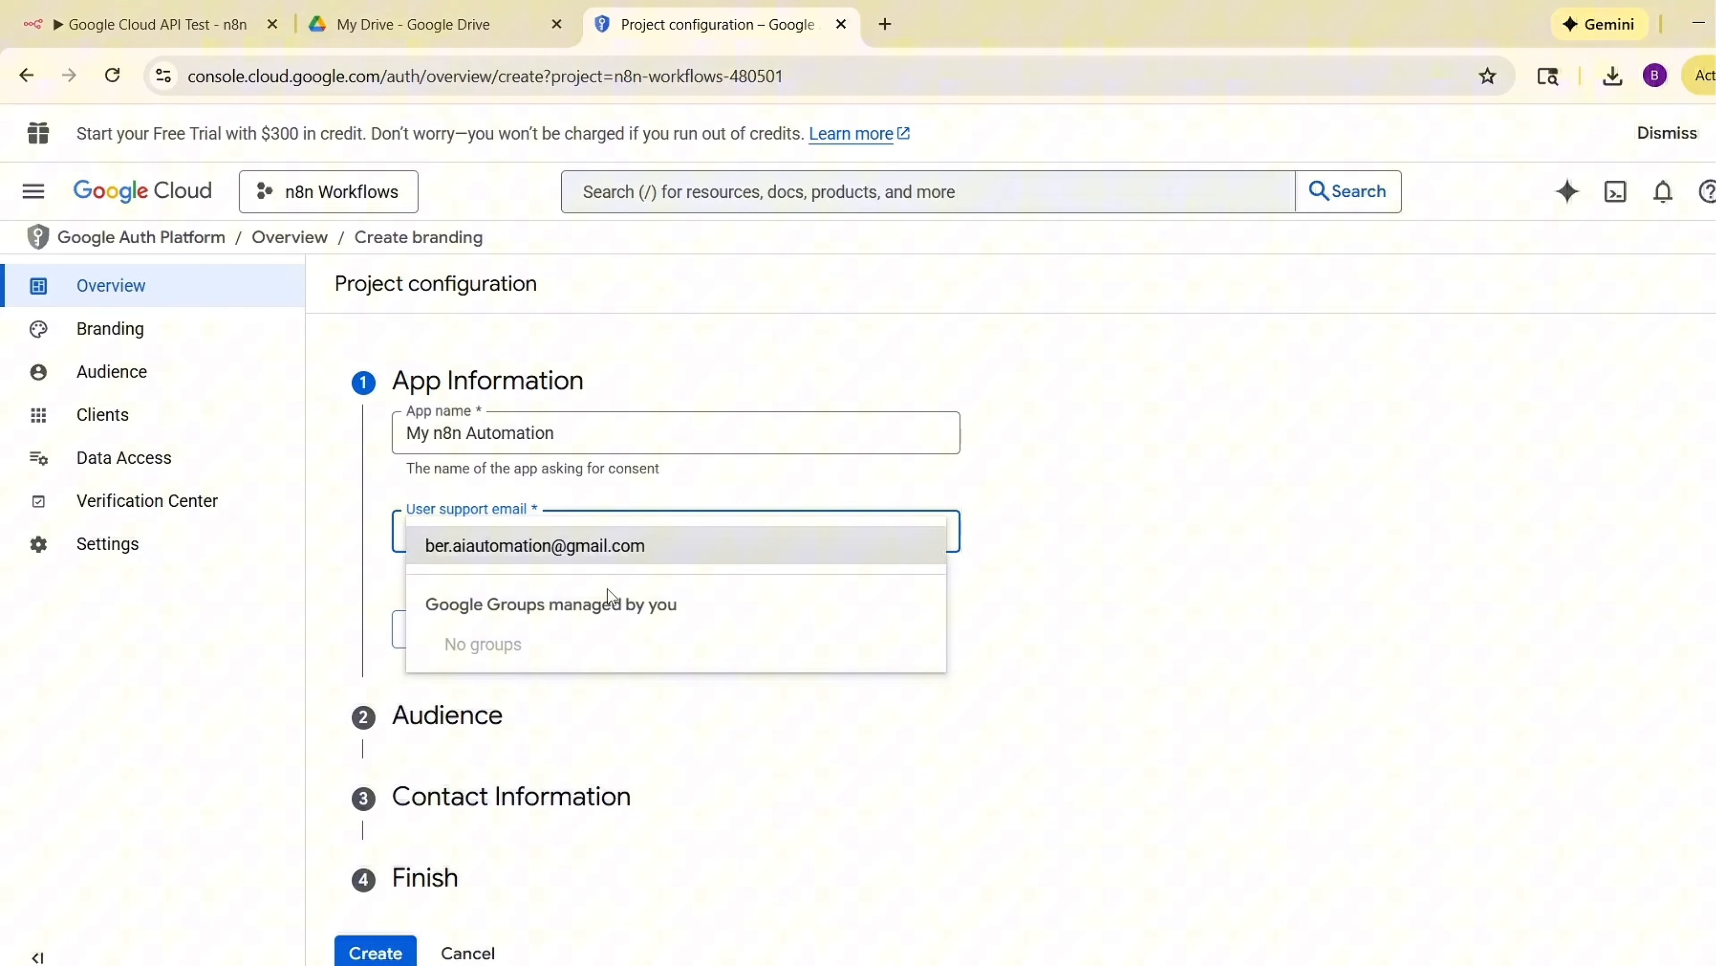
pyautogui.click(618, 549)
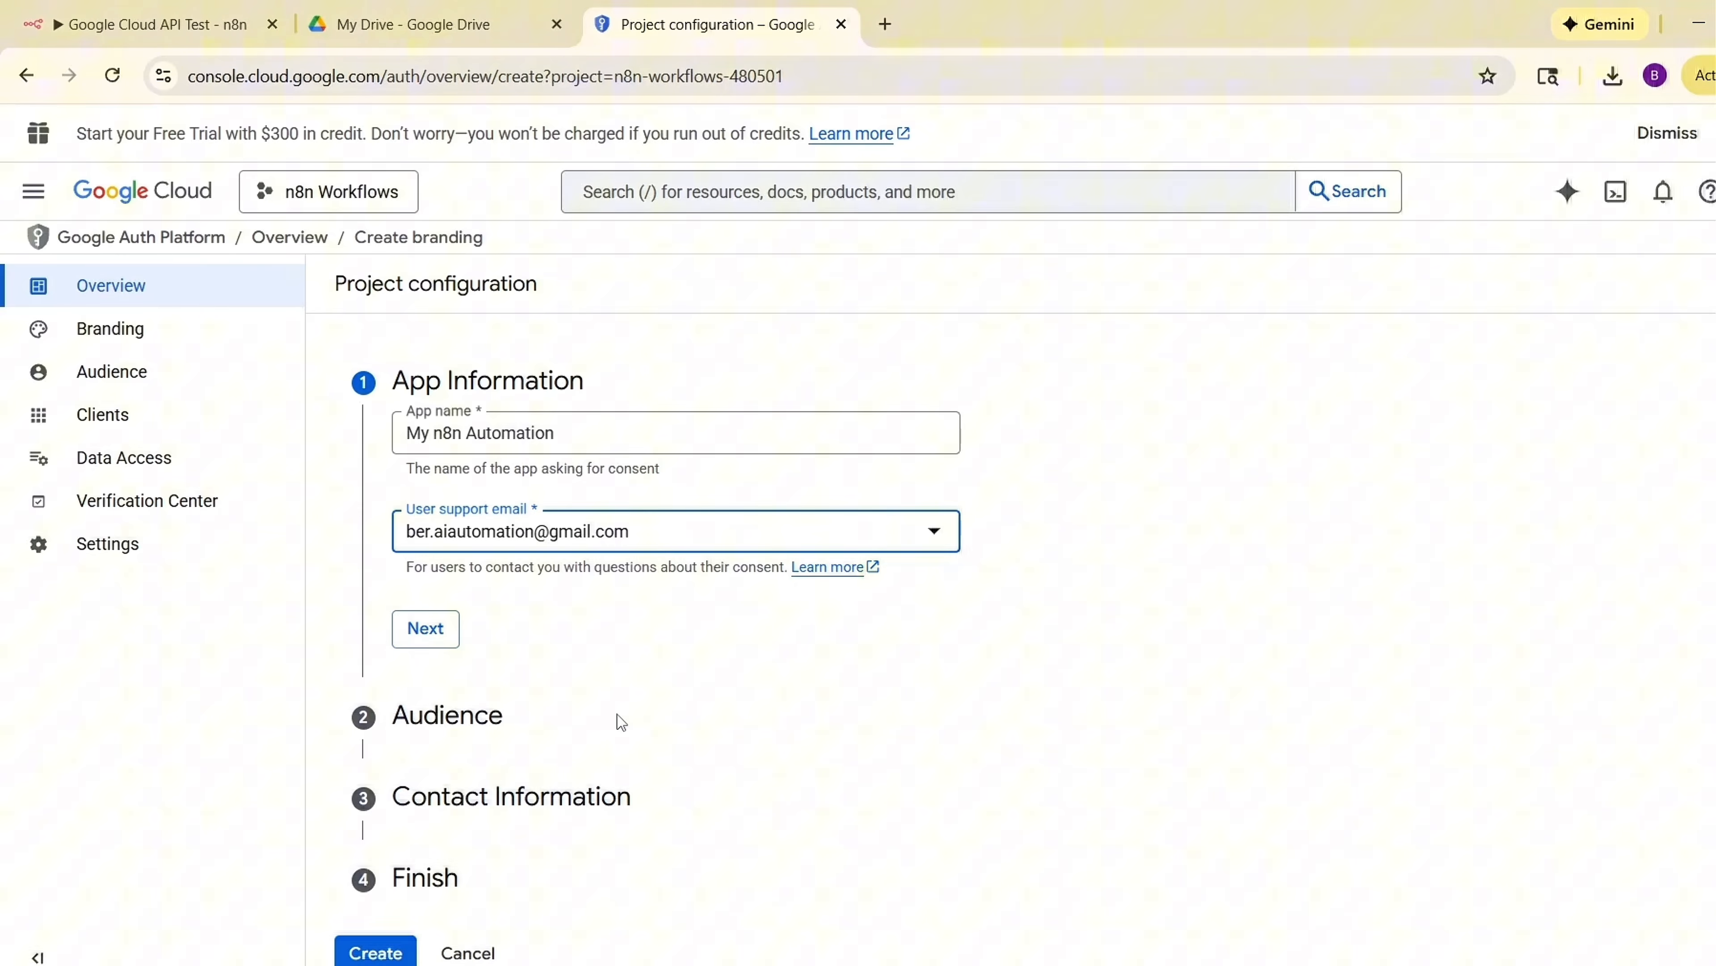
pyautogui.click(451, 634)
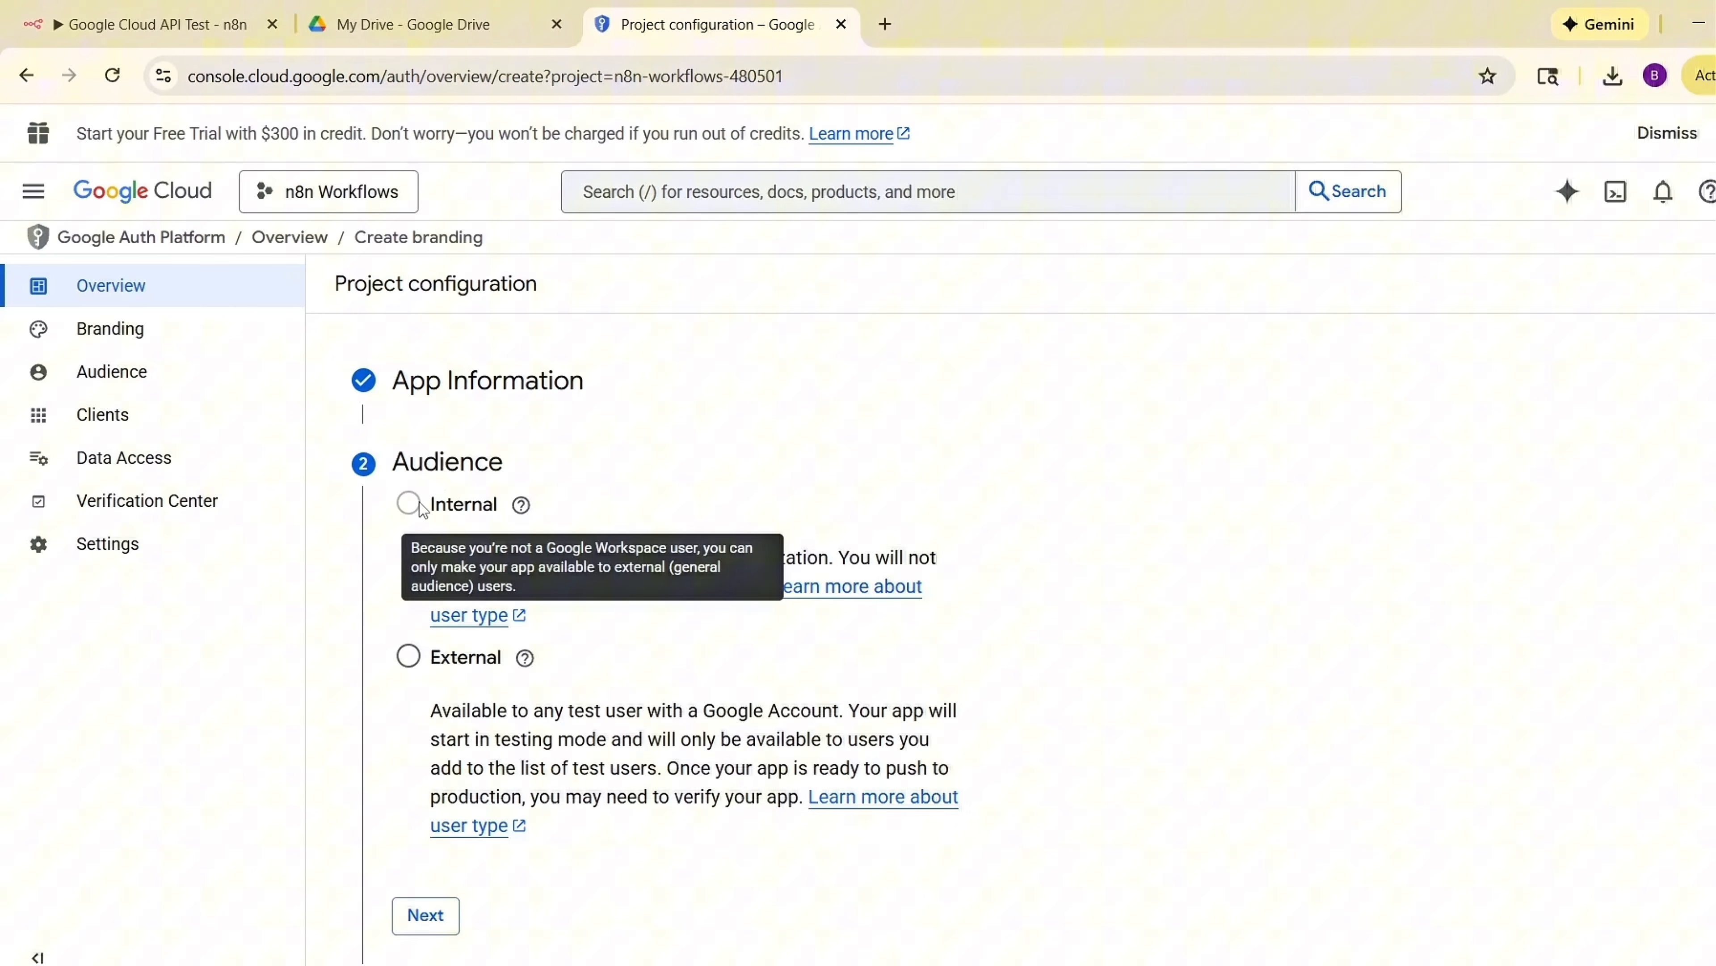
pyautogui.click(408, 656)
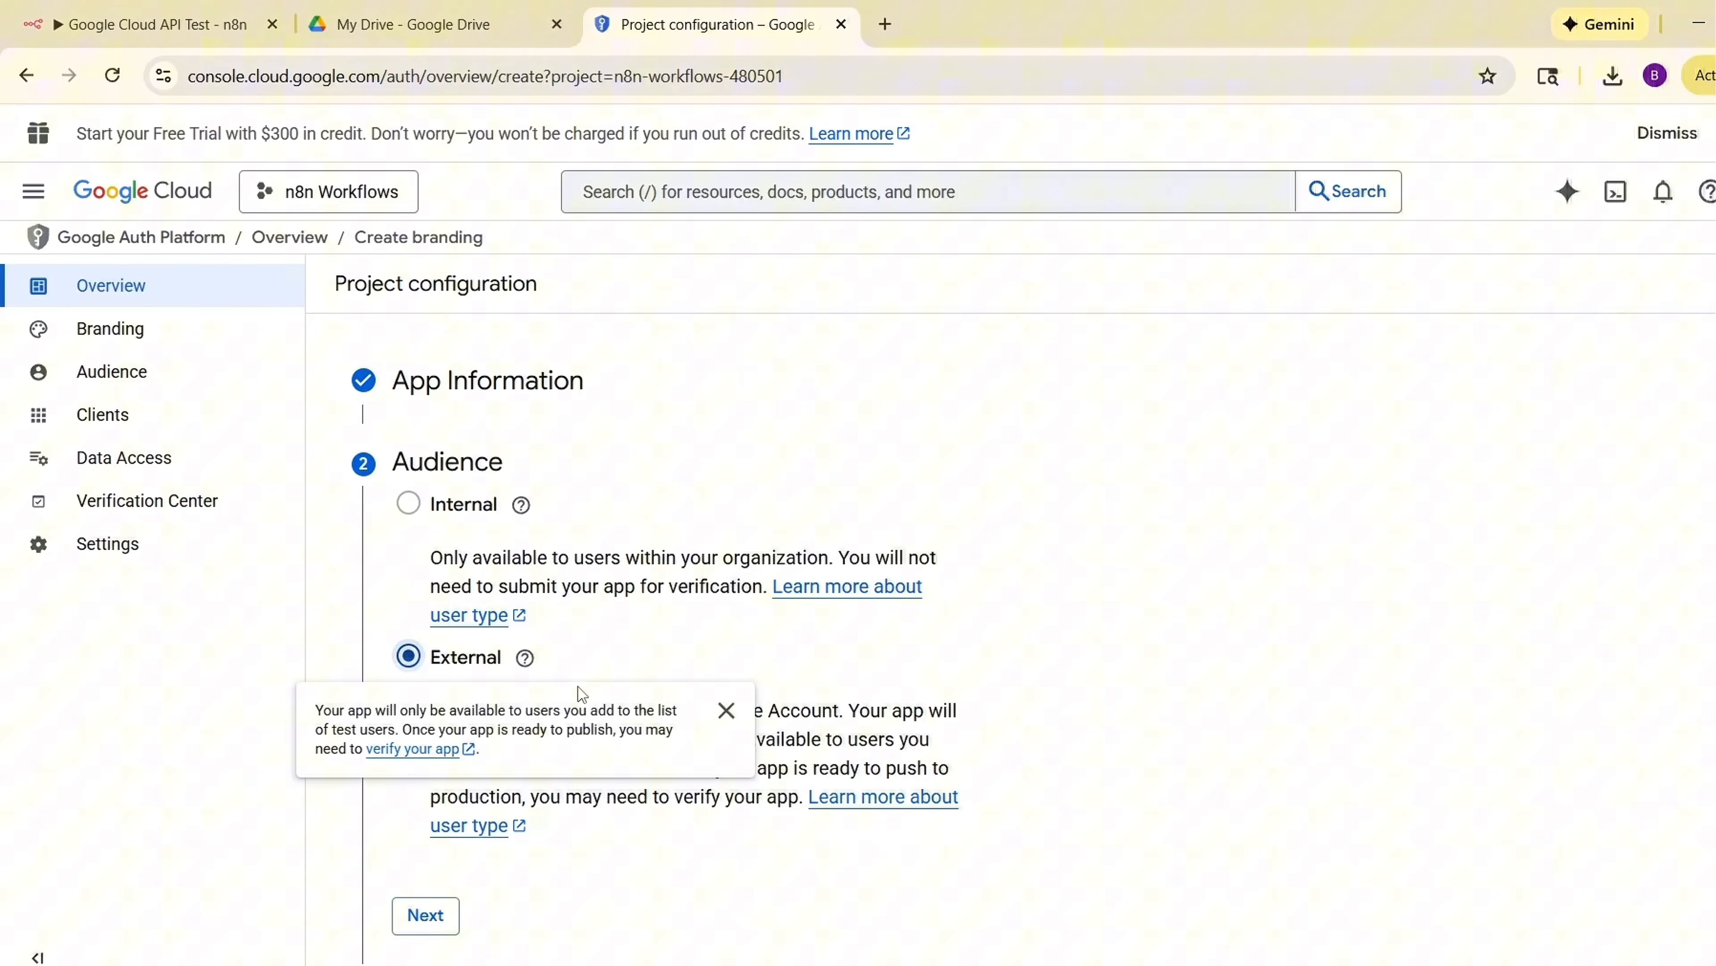
pyautogui.click(429, 916)
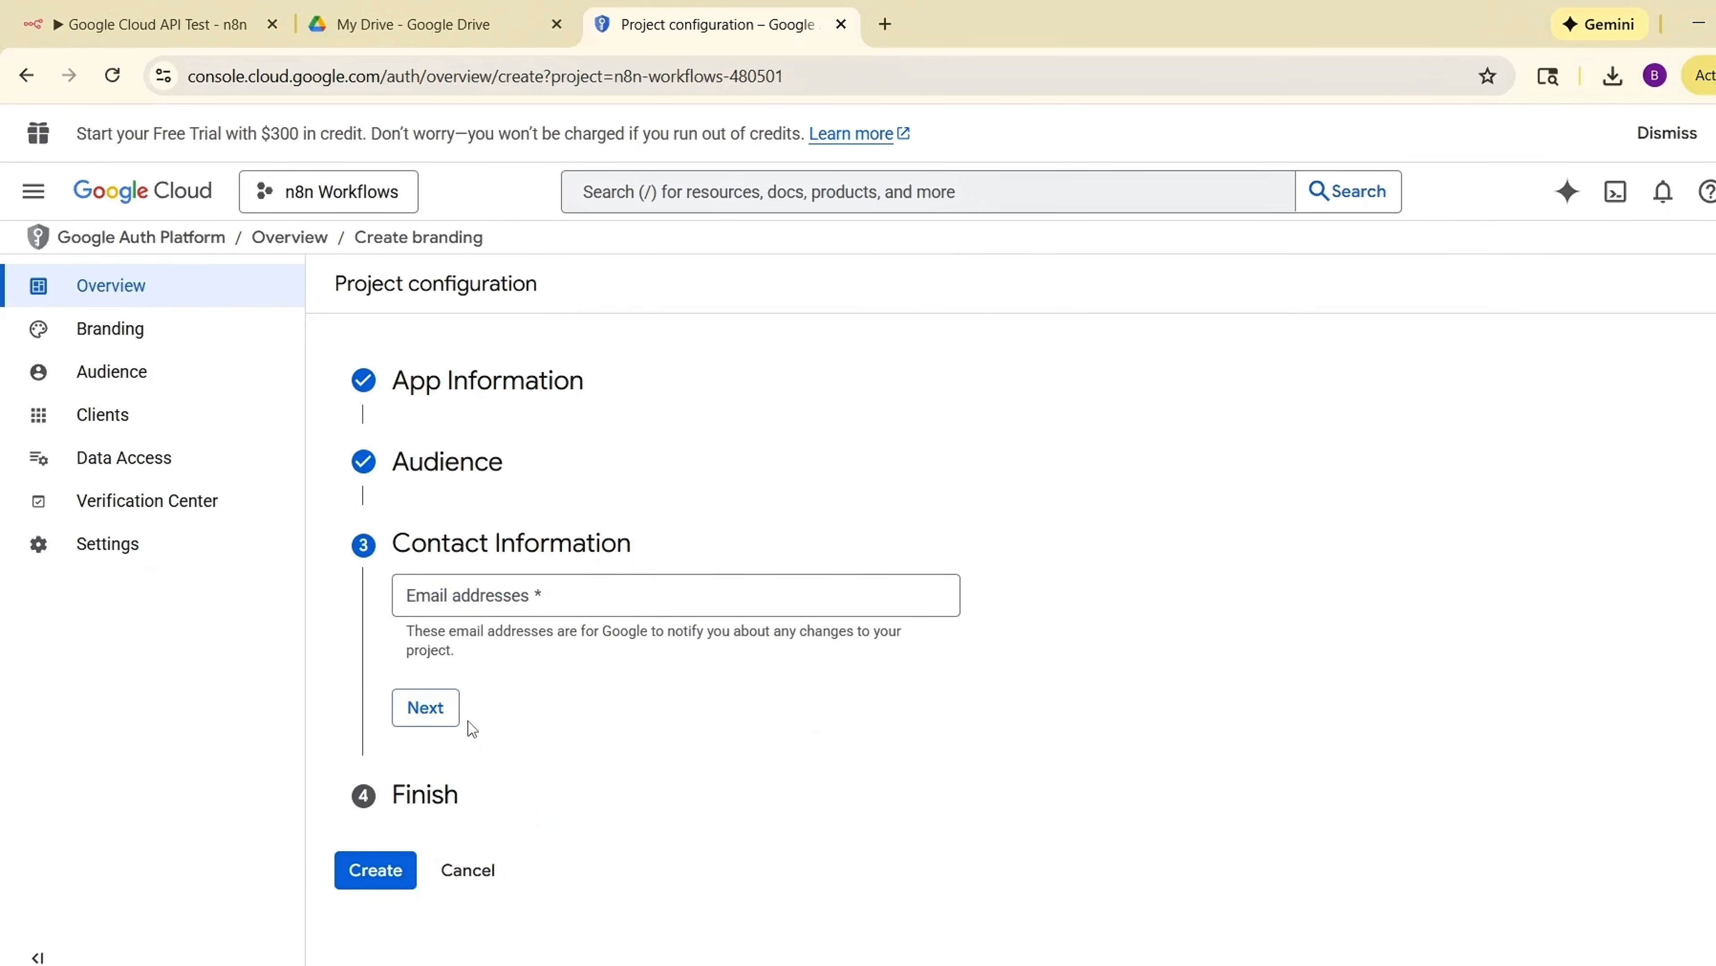
# Paste the account's e-mail address as the contact information and continue.
pyautogui.click(587, 593)
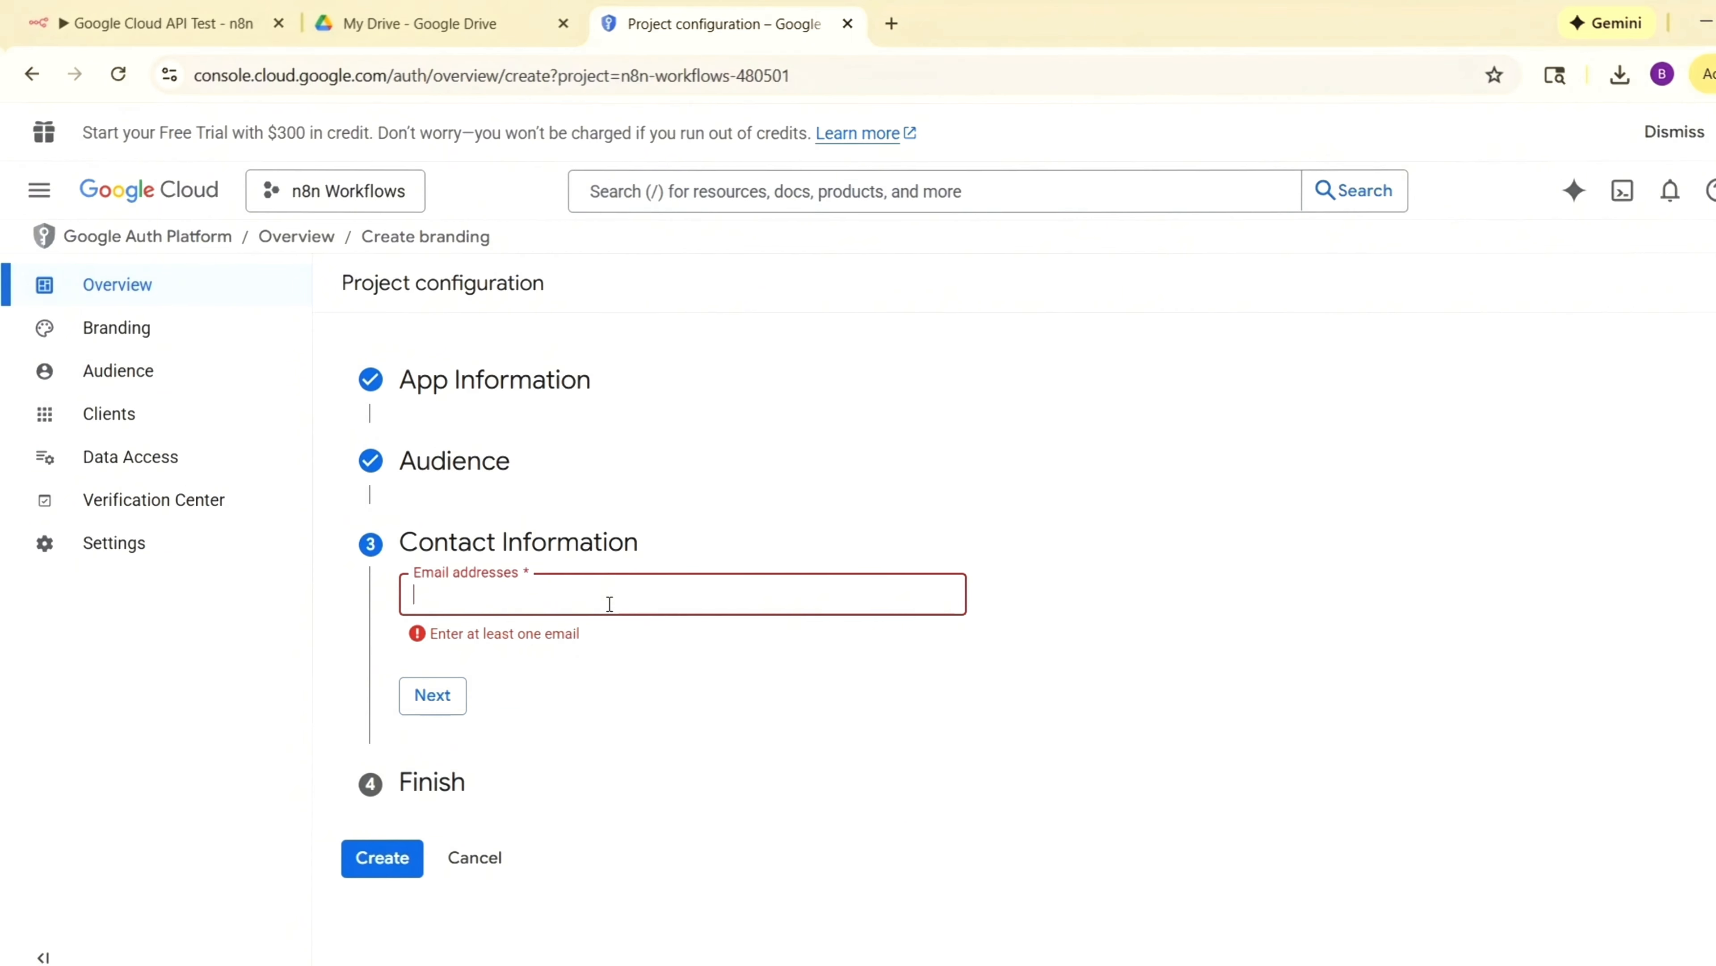
pyautogui.click(602, 602)
pyautogui.hotkey('ctrl', 'v')
pyautogui.click(422, 700)
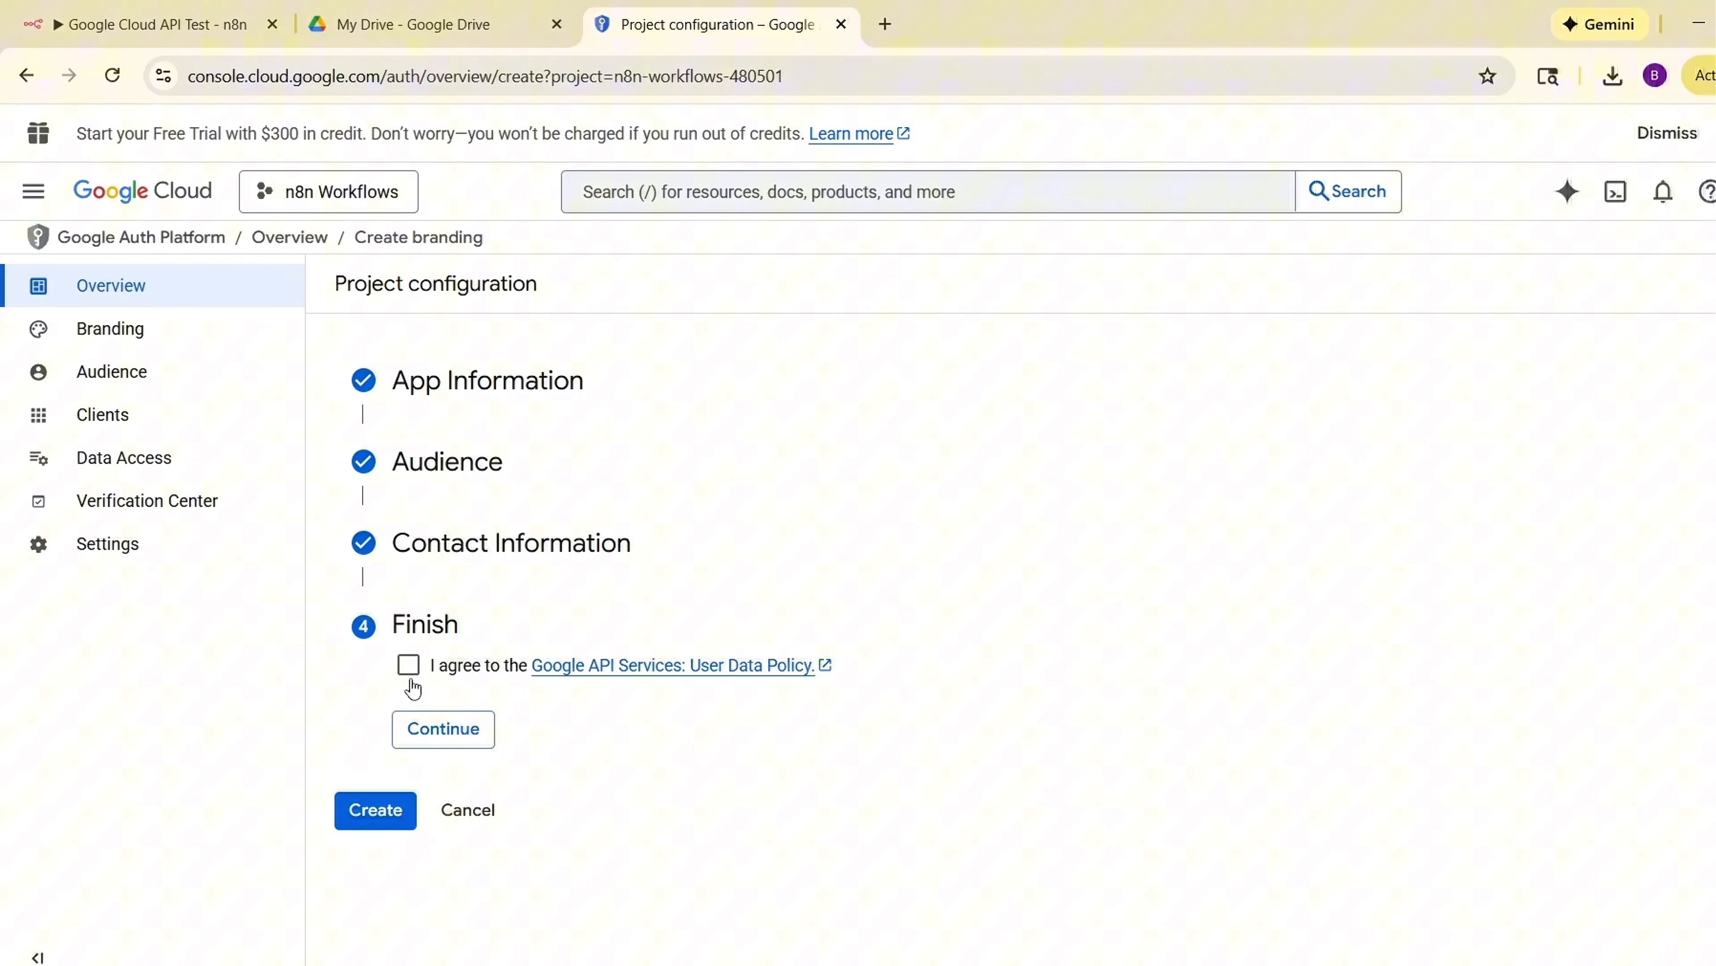
# Agree to the Google API Services User Data Policy and create the OAuth configuration.
pyautogui.click(408, 666)
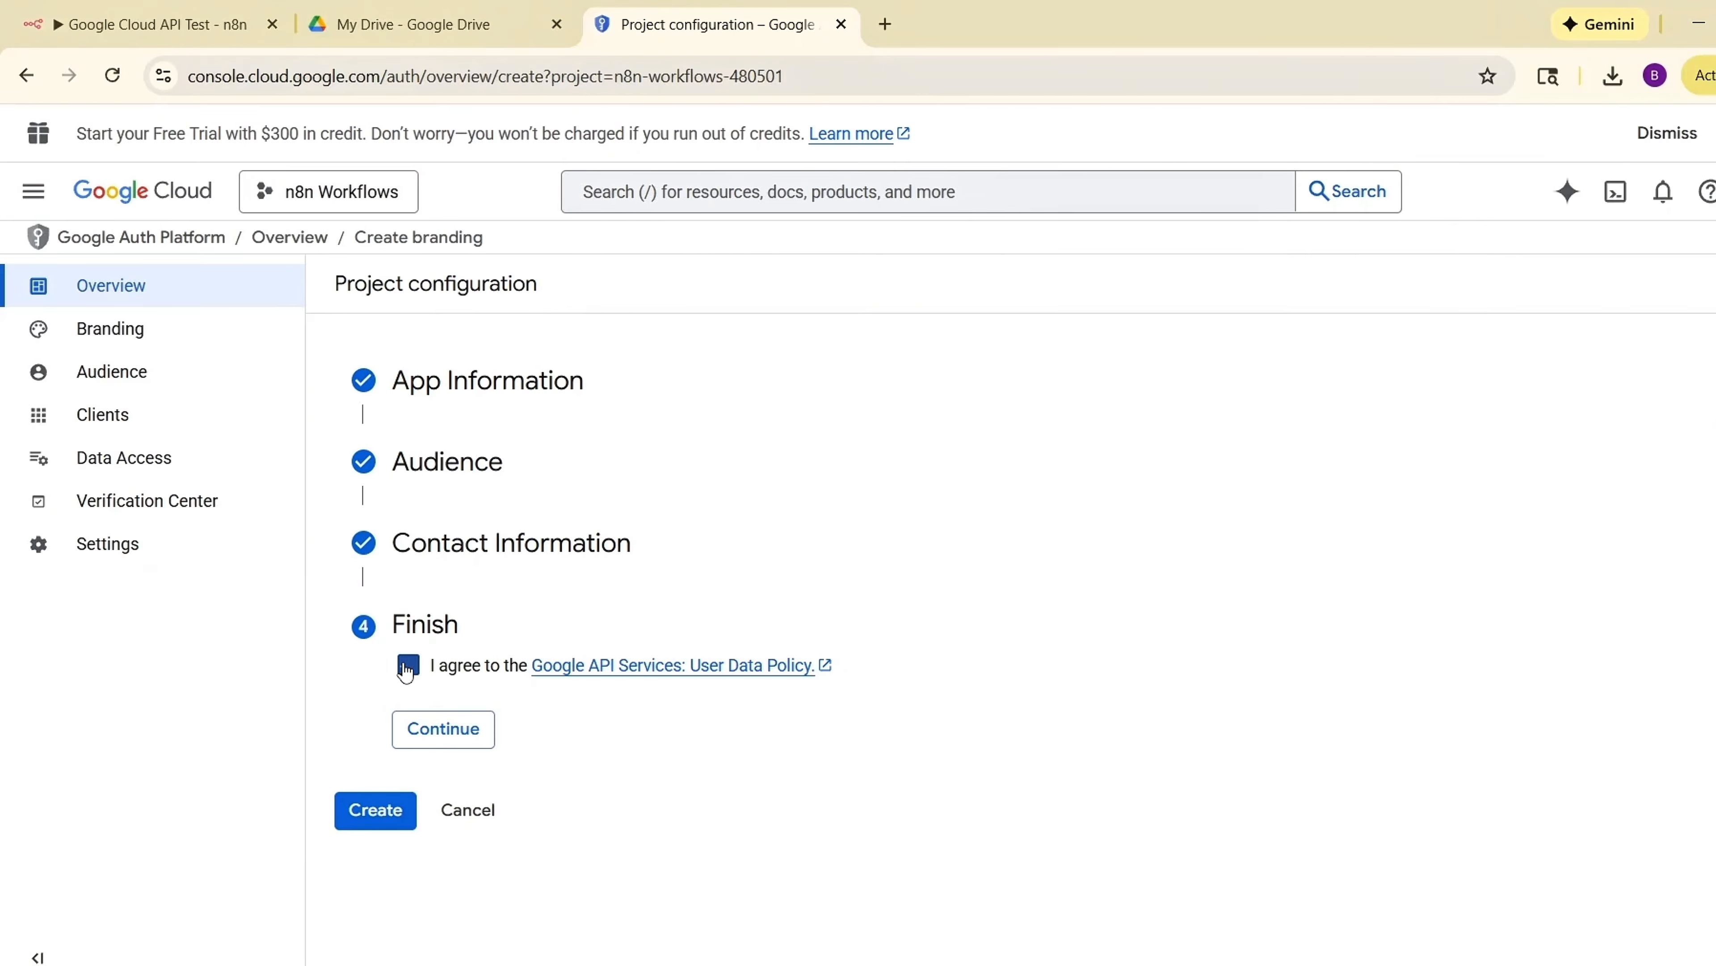
pyautogui.click(434, 731)
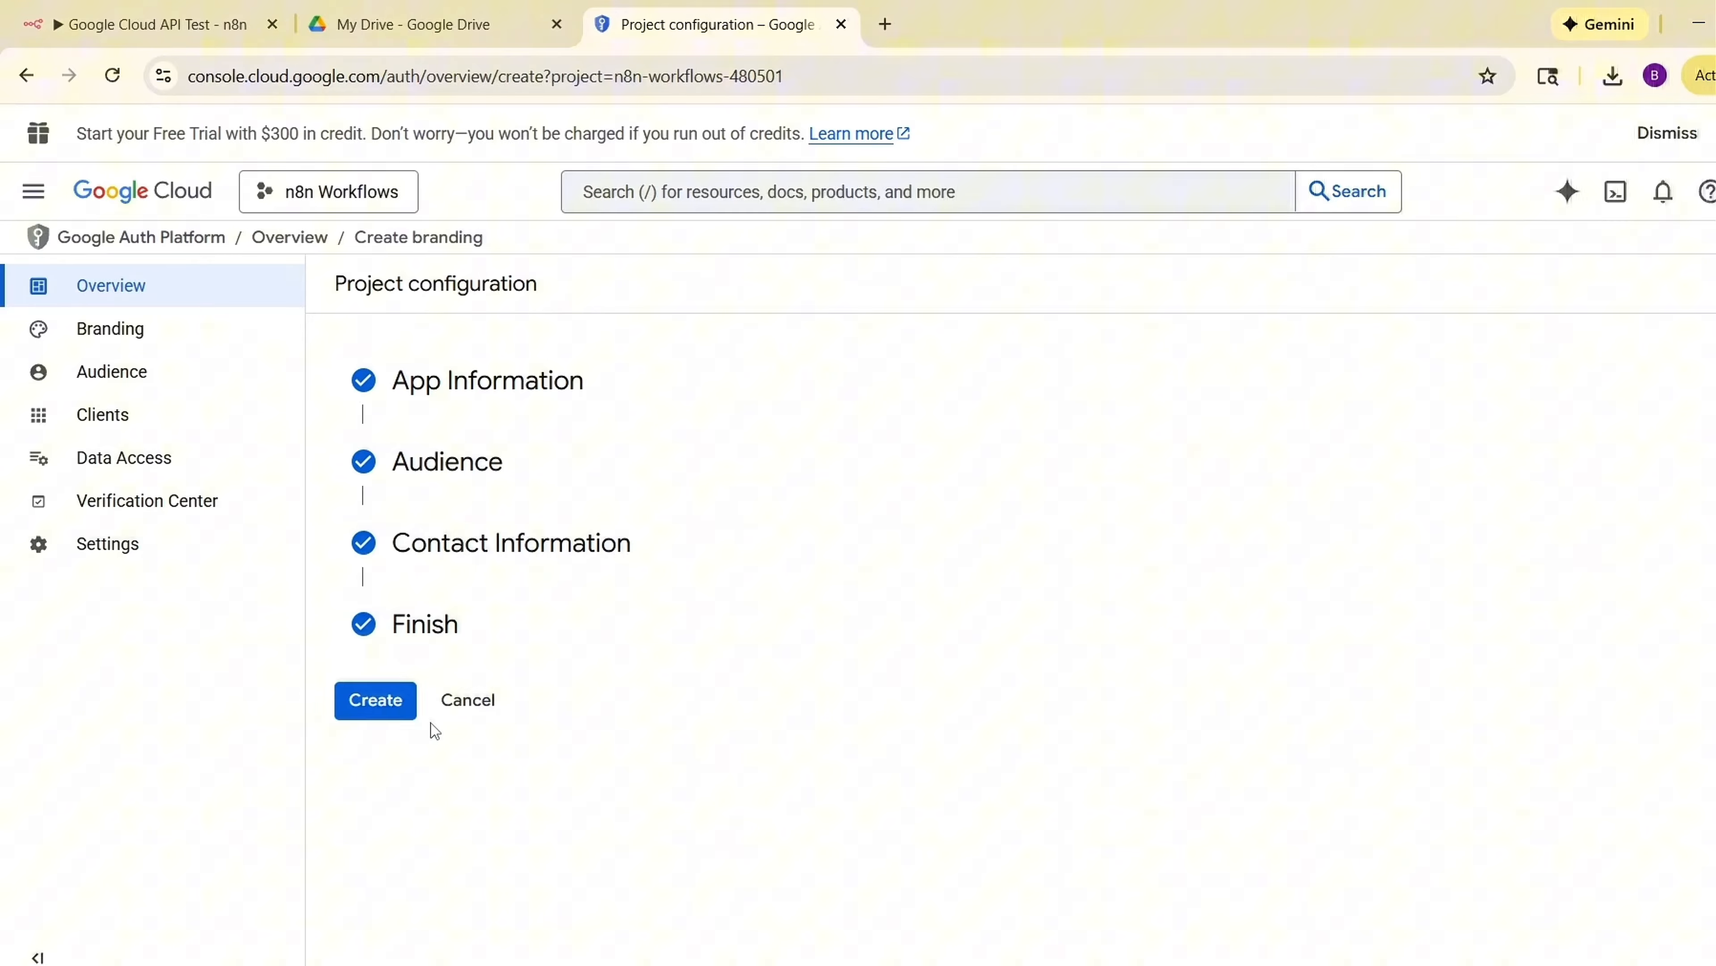
pyautogui.click(368, 700)
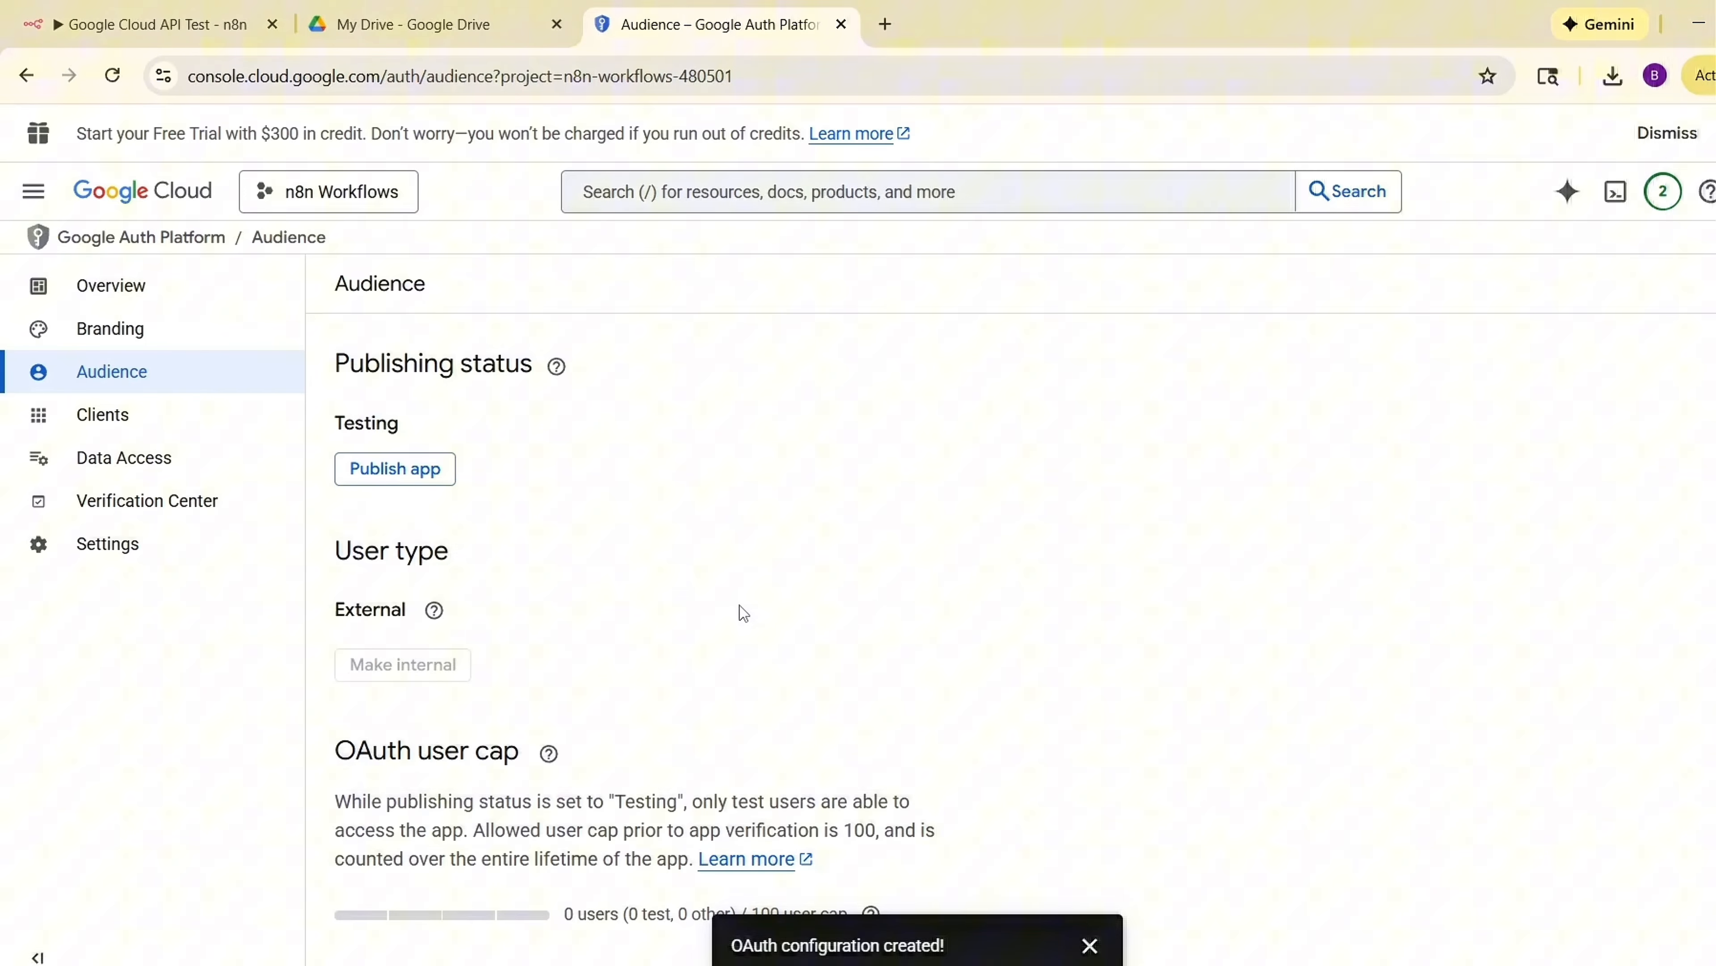
# Add the account's e-mail address as a test user of the app and save.
pyautogui.scroll(-5, 739, 606)
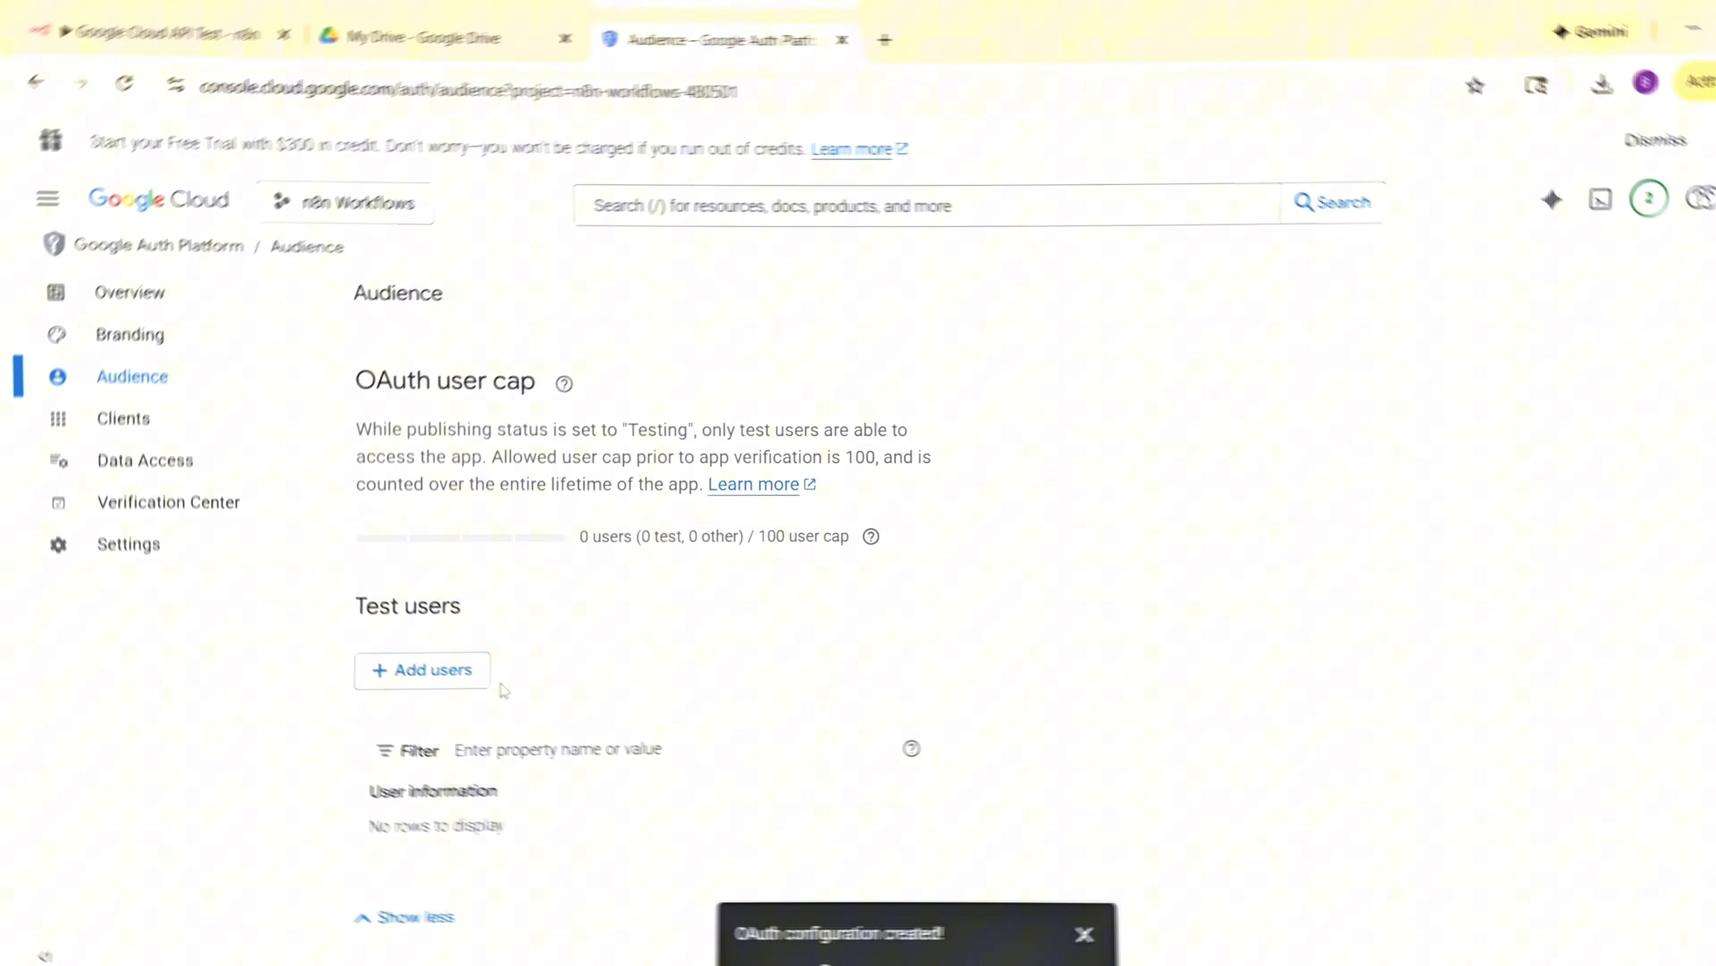
pyautogui.click(410, 675)
pyautogui.click(1120, 372)
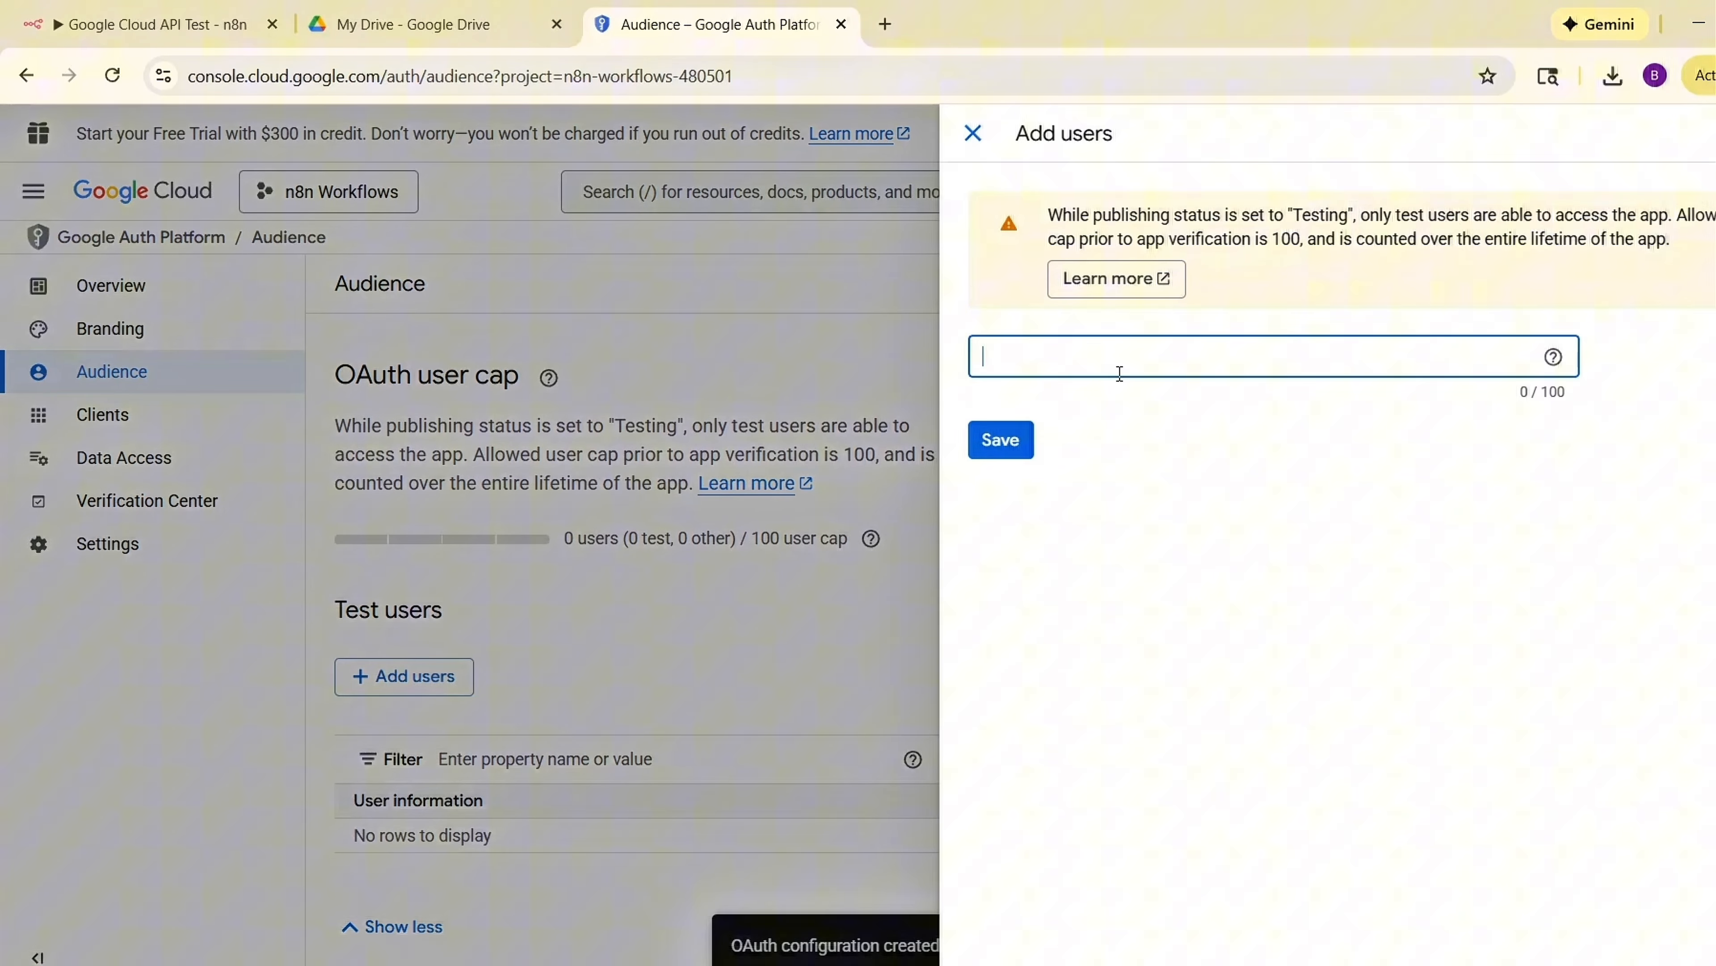
pyautogui.hotkey('ctrl', 'v')
pyautogui.click(1007, 453)
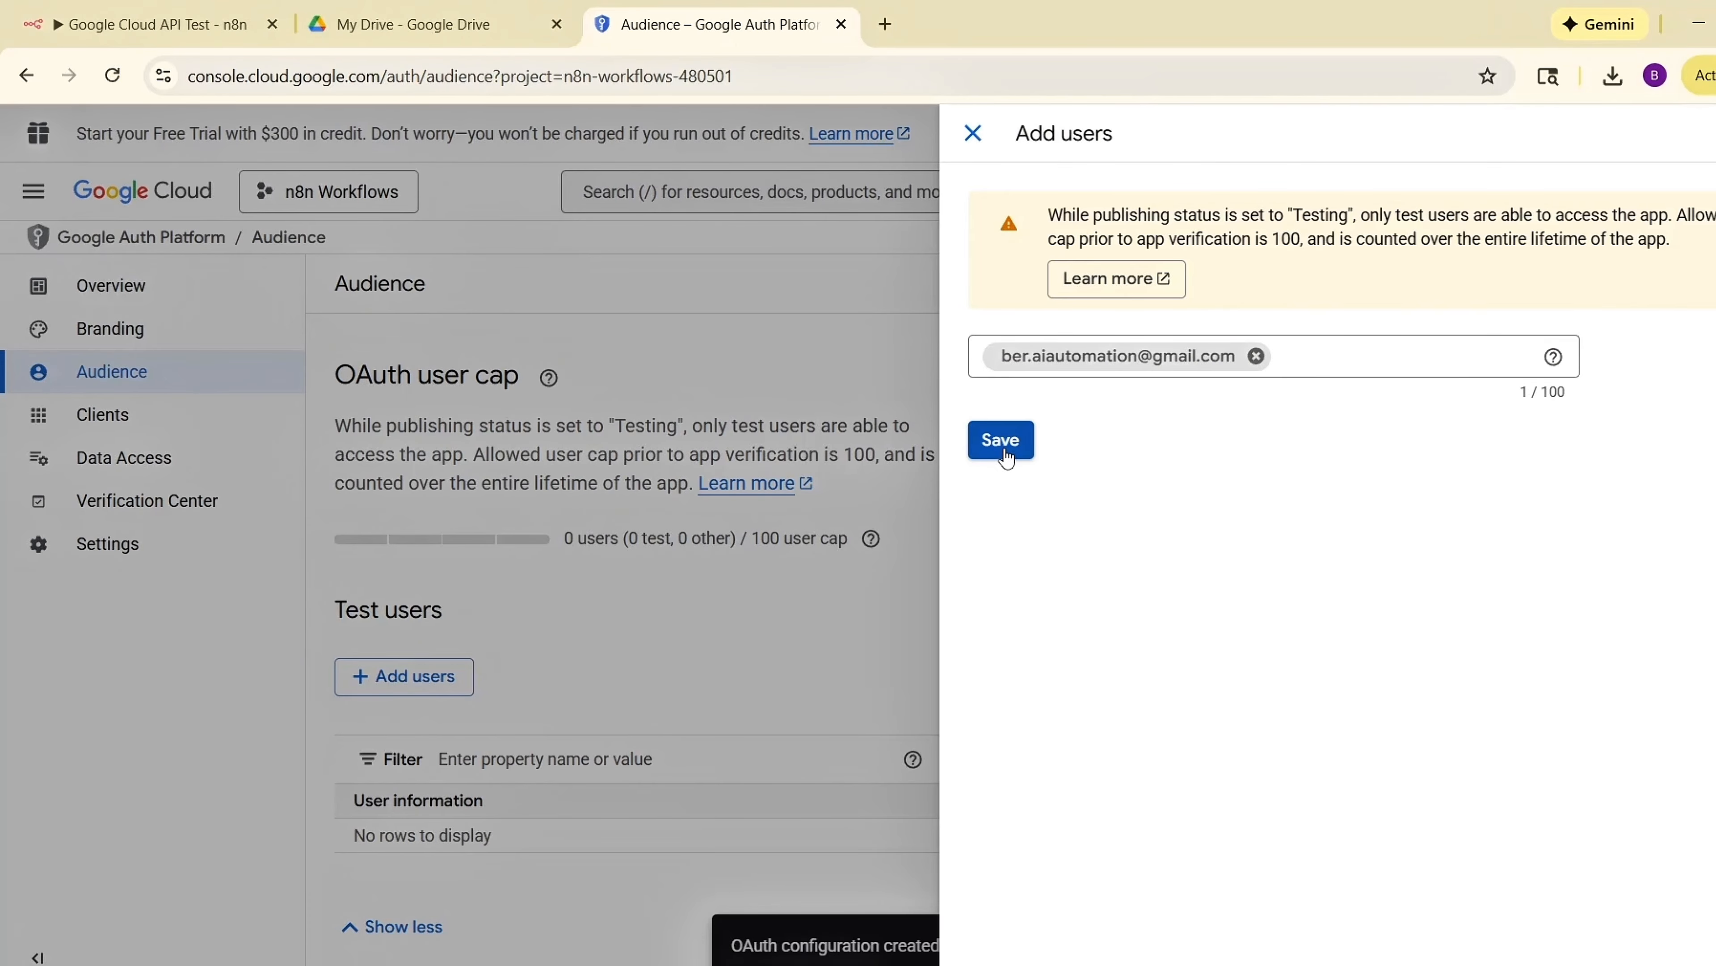
pyautogui.click(994, 452)
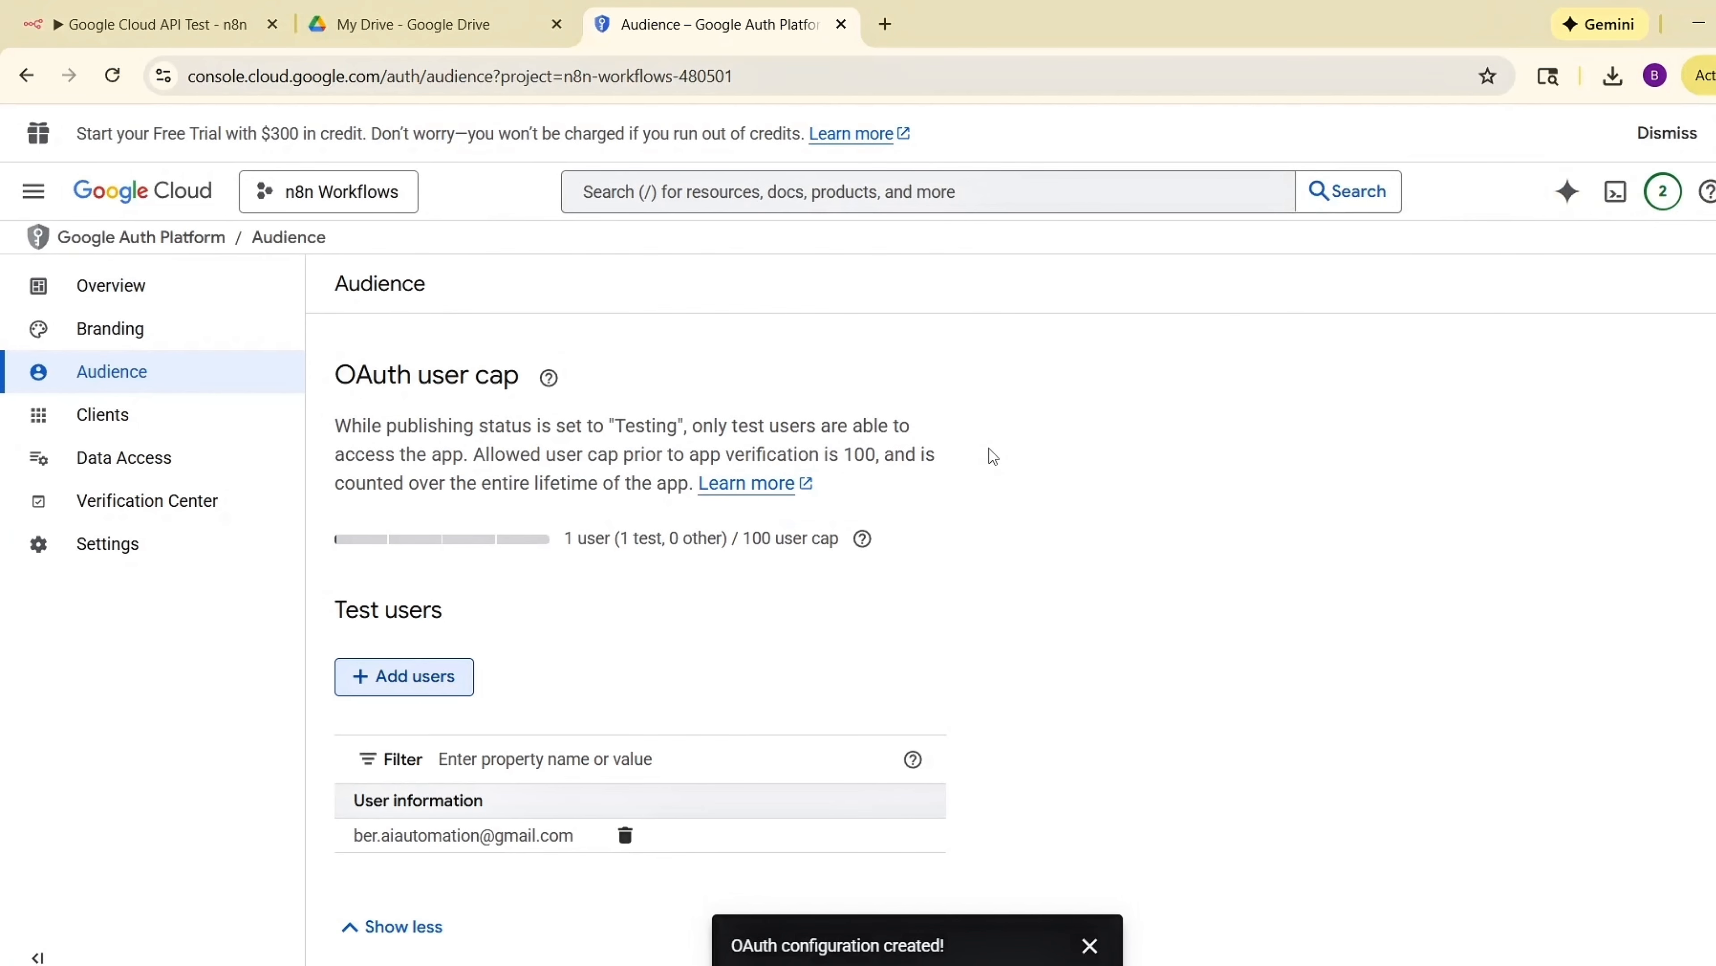
# Start creating a new OAuth client of type Web application named n8n Connection.
pyautogui.click(131, 418)
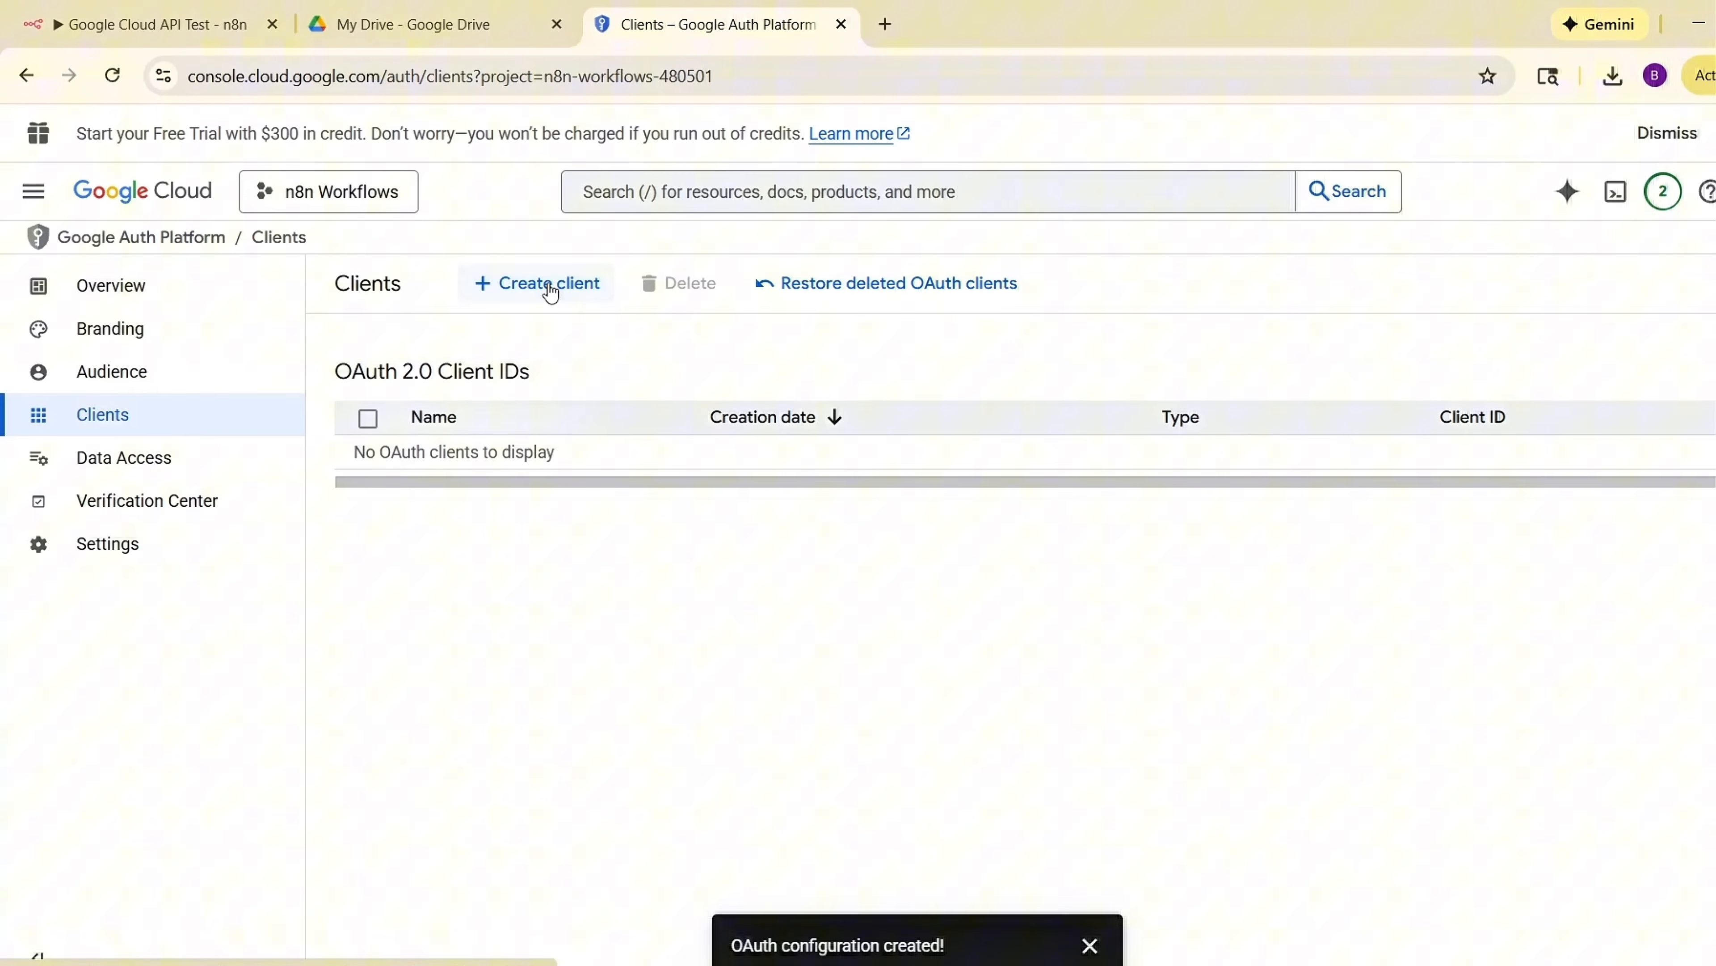
pyautogui.click(550, 291)
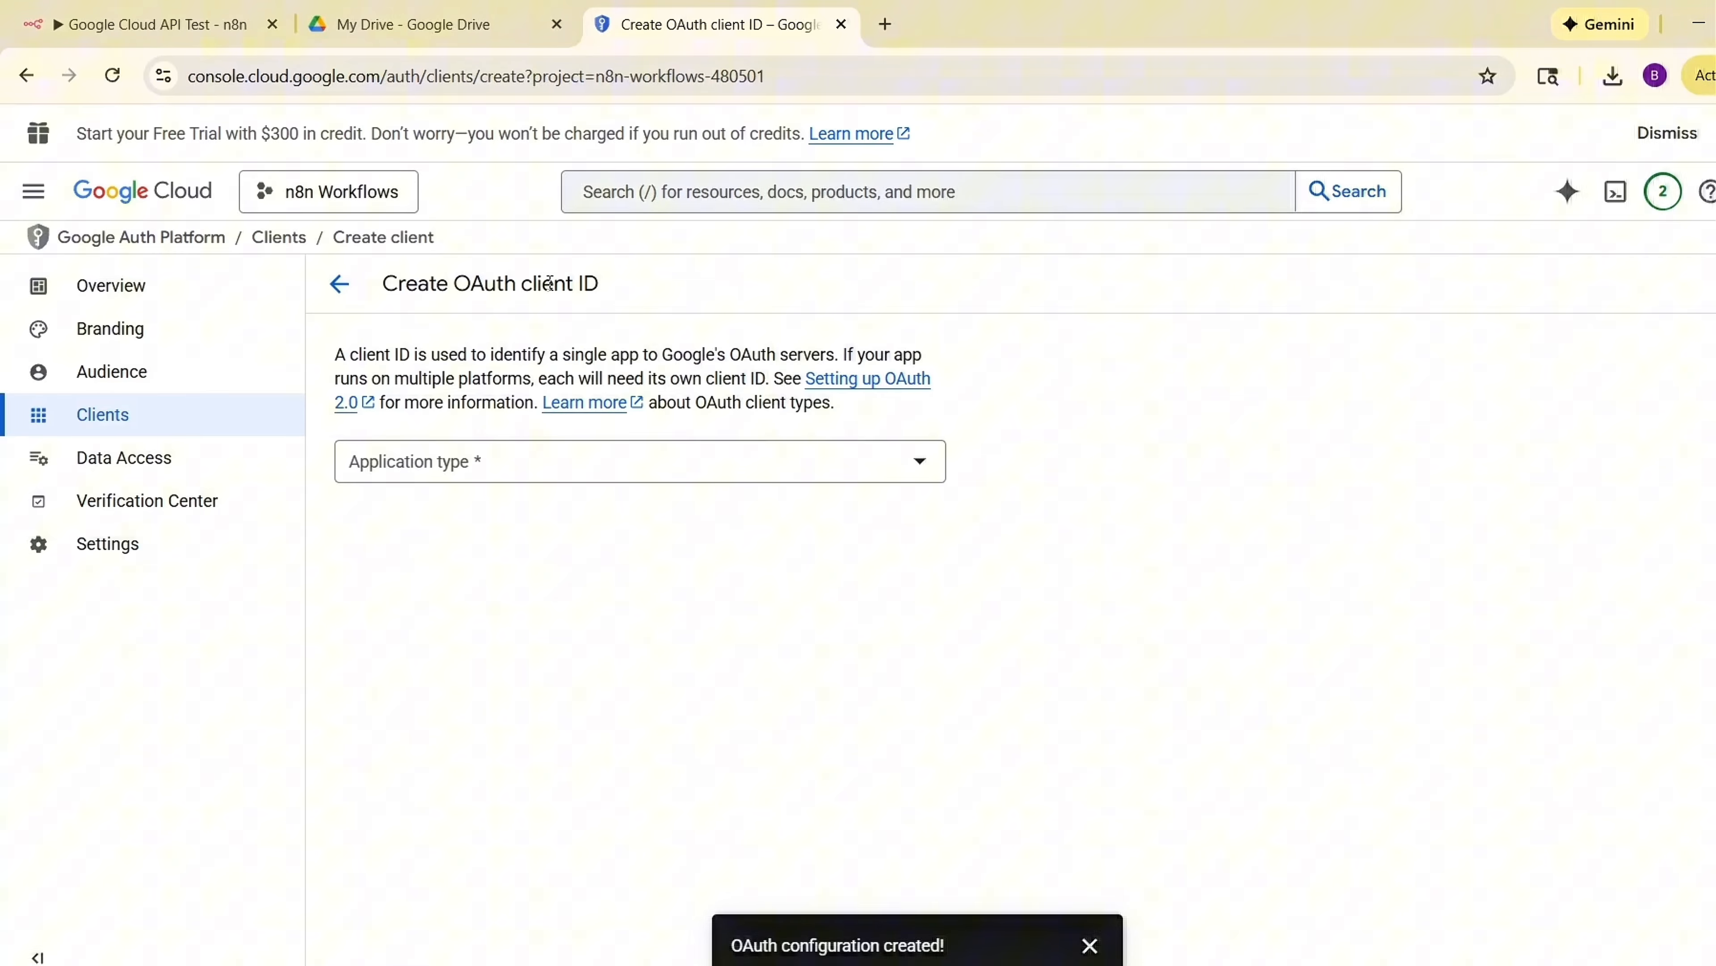
pyautogui.click(548, 472)
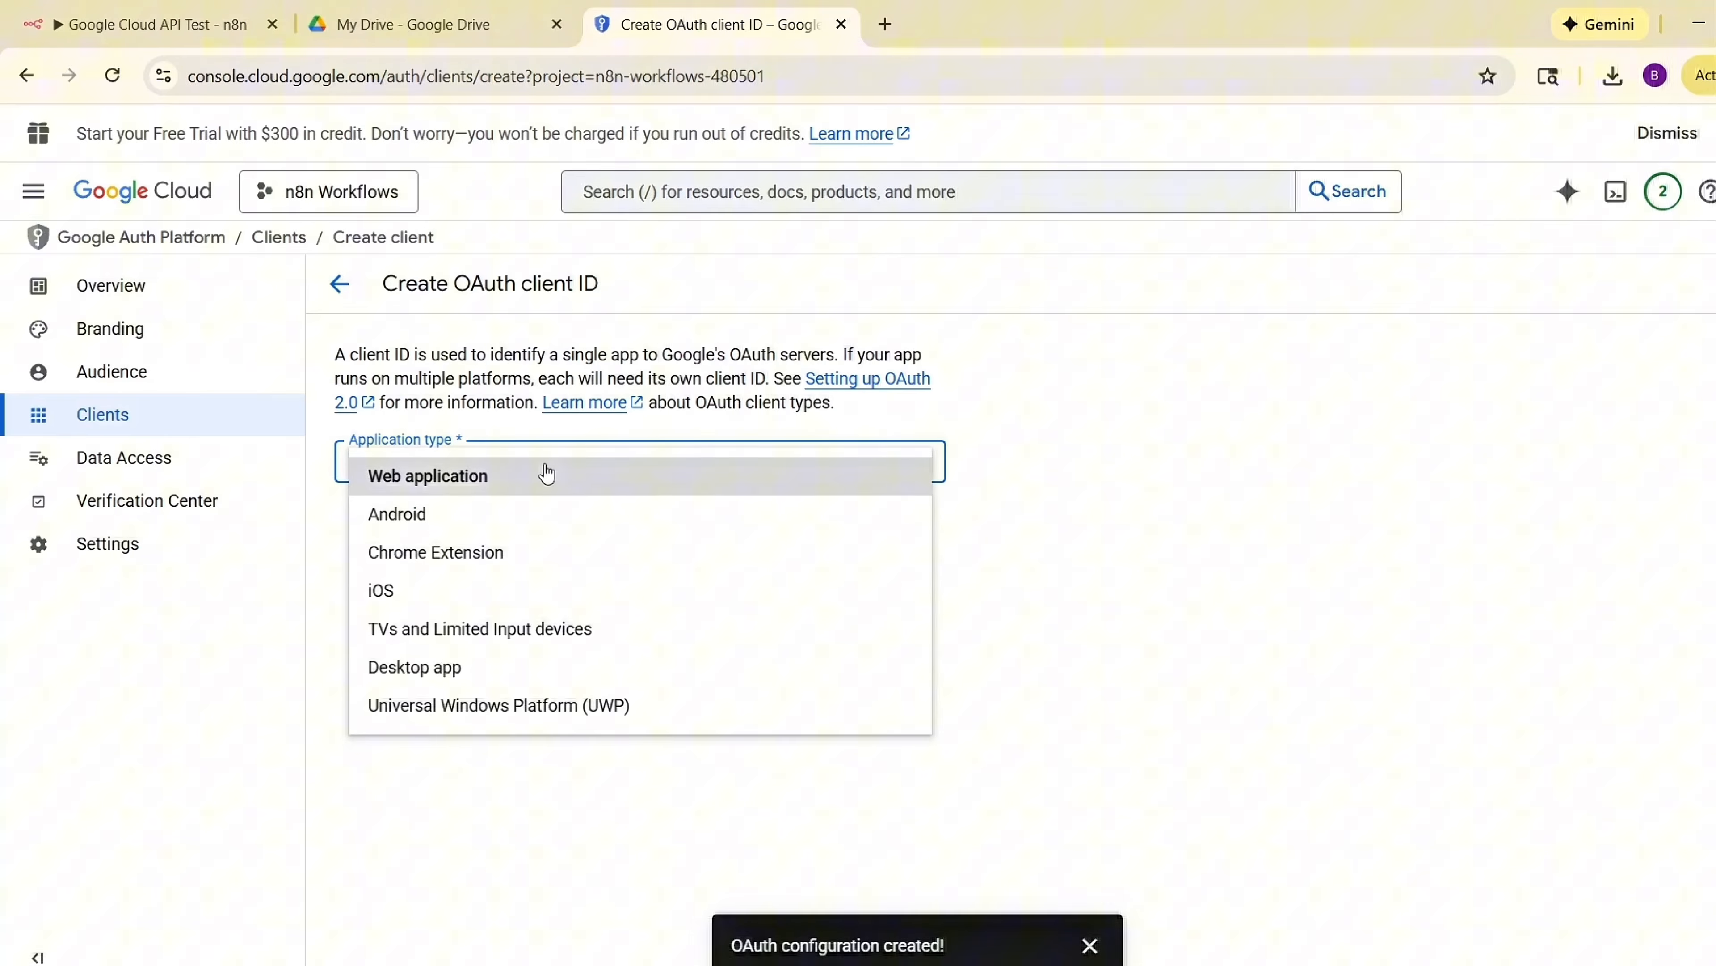
pyautogui.click(470, 476)
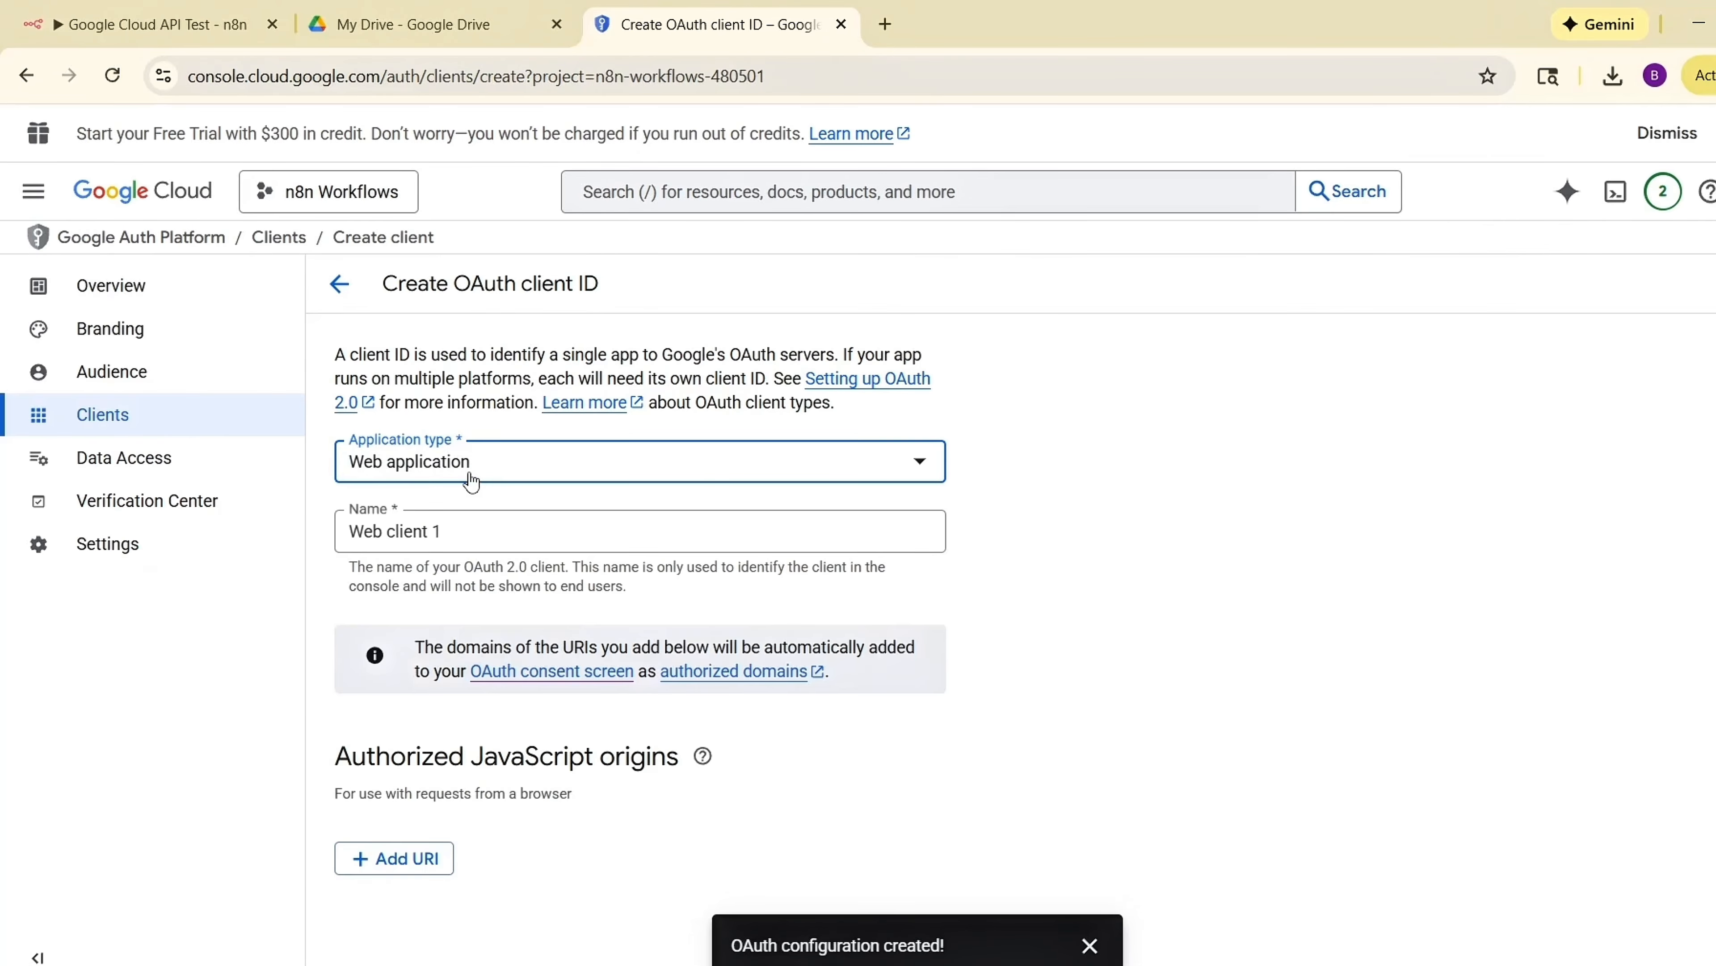
pyautogui.click(464, 530)
pyautogui.hotkey('ctrl', 'a')
pyautogui.write('n8n Connection.')
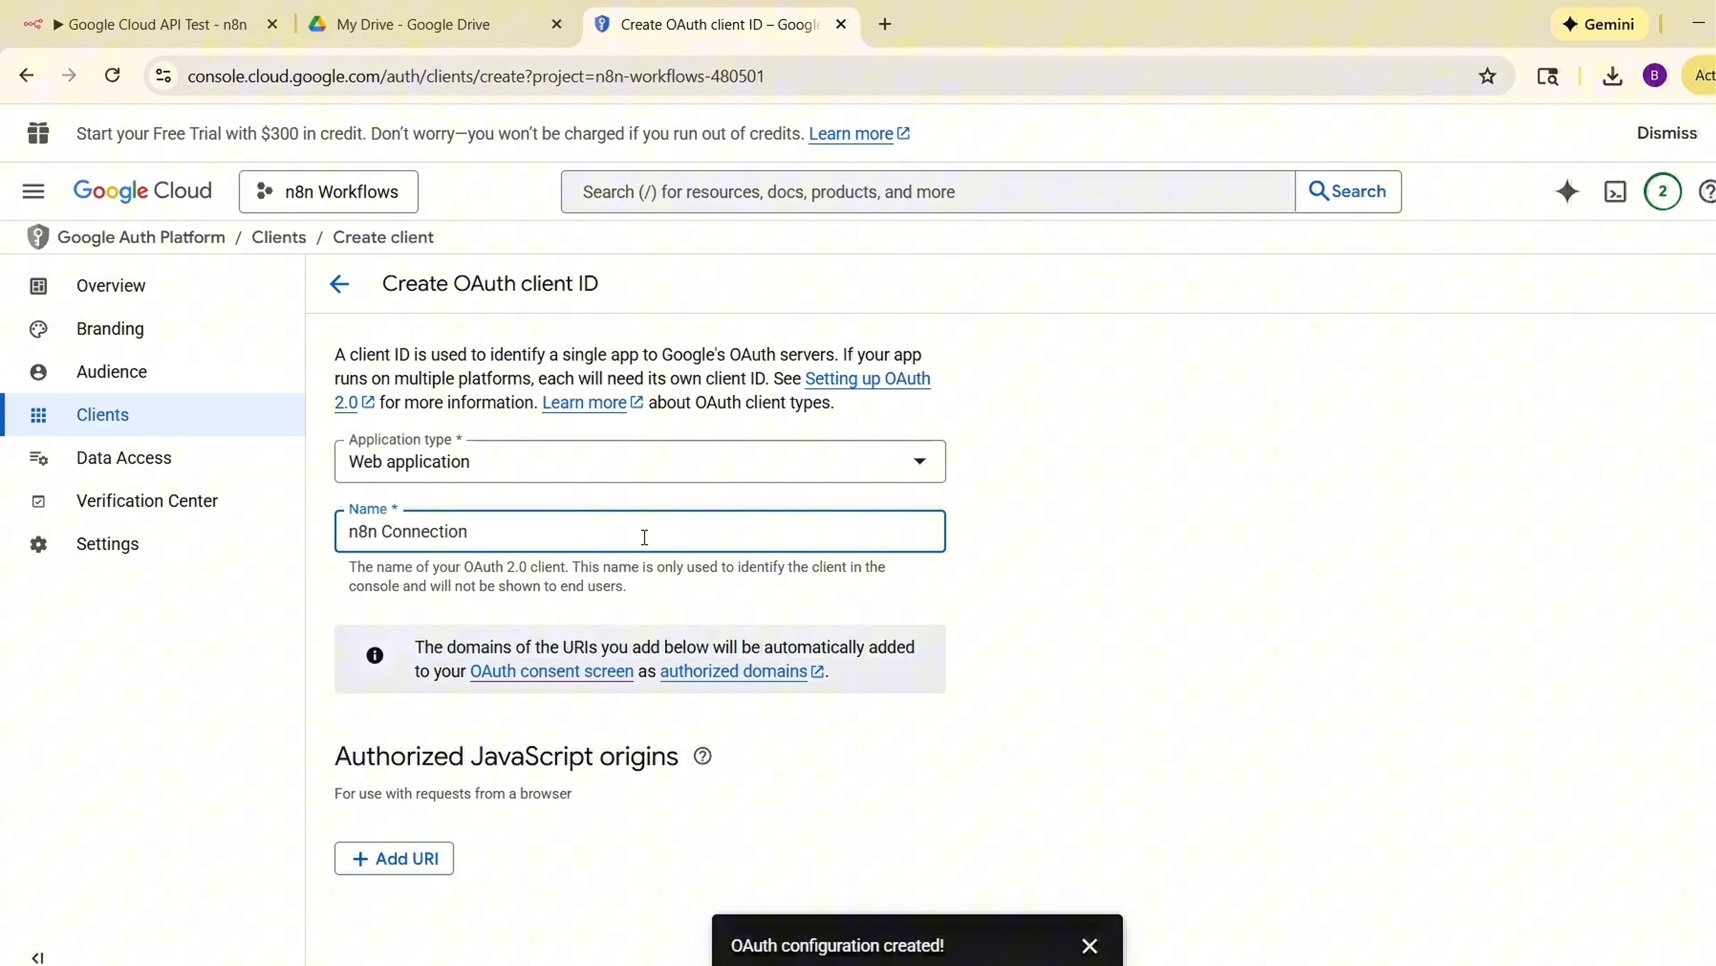
# Add an authorized redirect URI slot and copy the OAuth Redirect URL from the n8n Google Drive credential dialog.
pyautogui.scroll(-2, 644, 537)
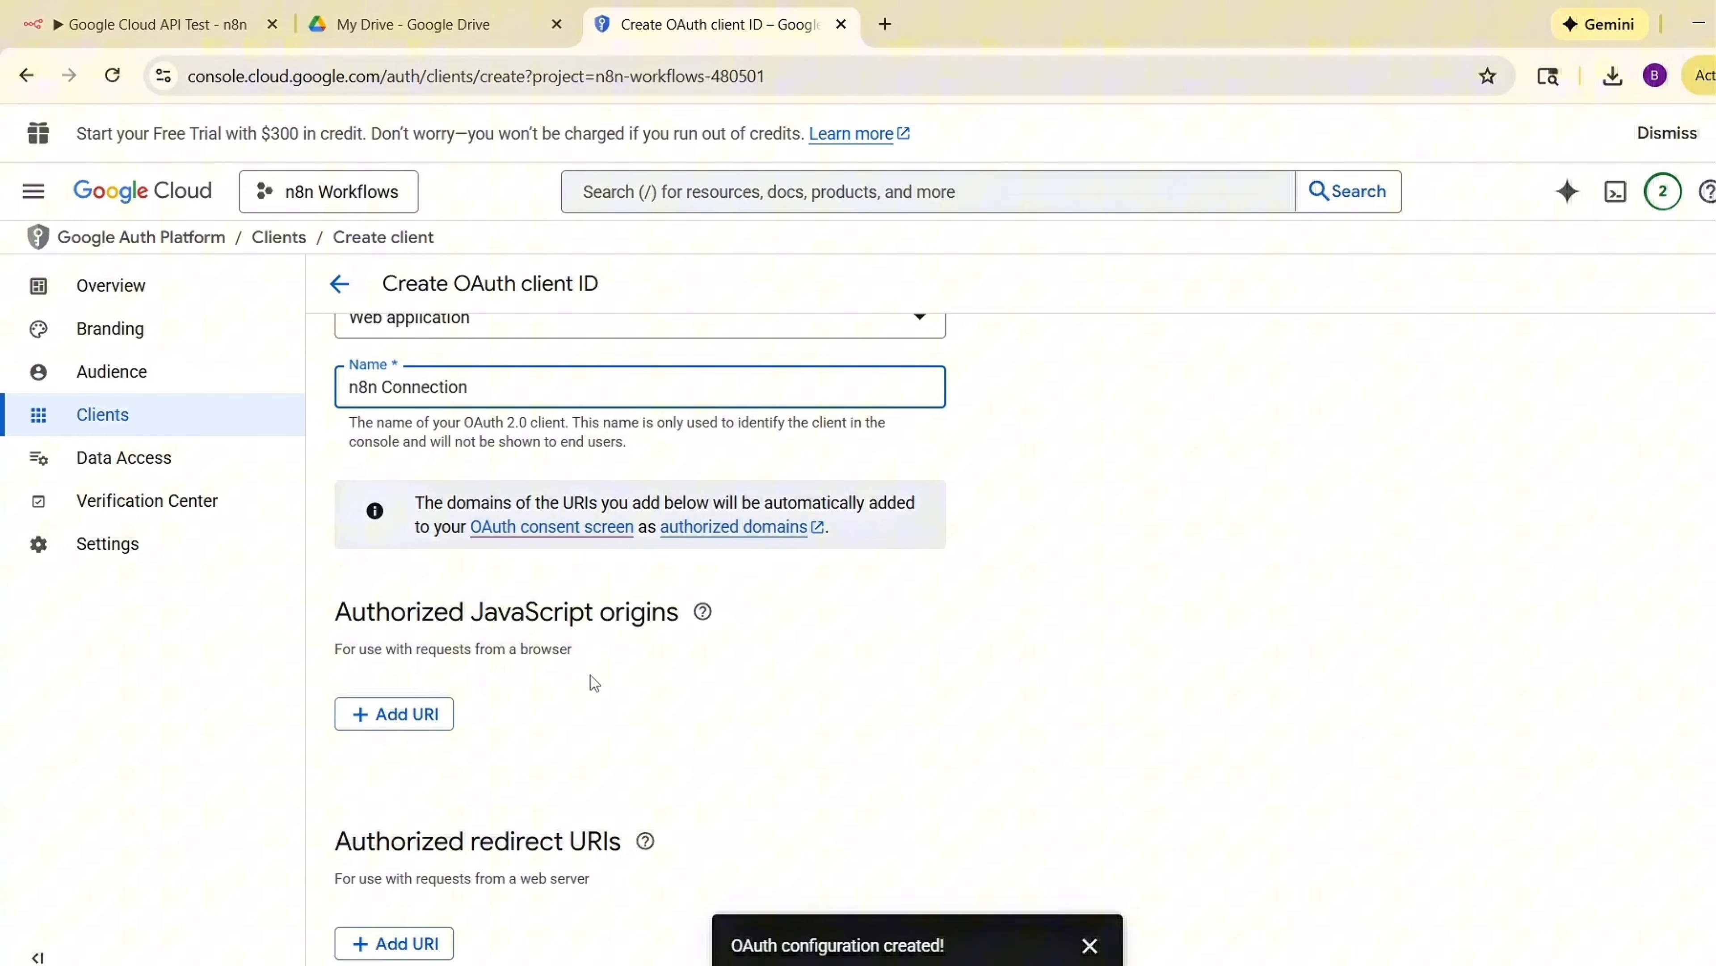
pyautogui.scroll(-2, 590, 683)
pyautogui.click(409, 813)
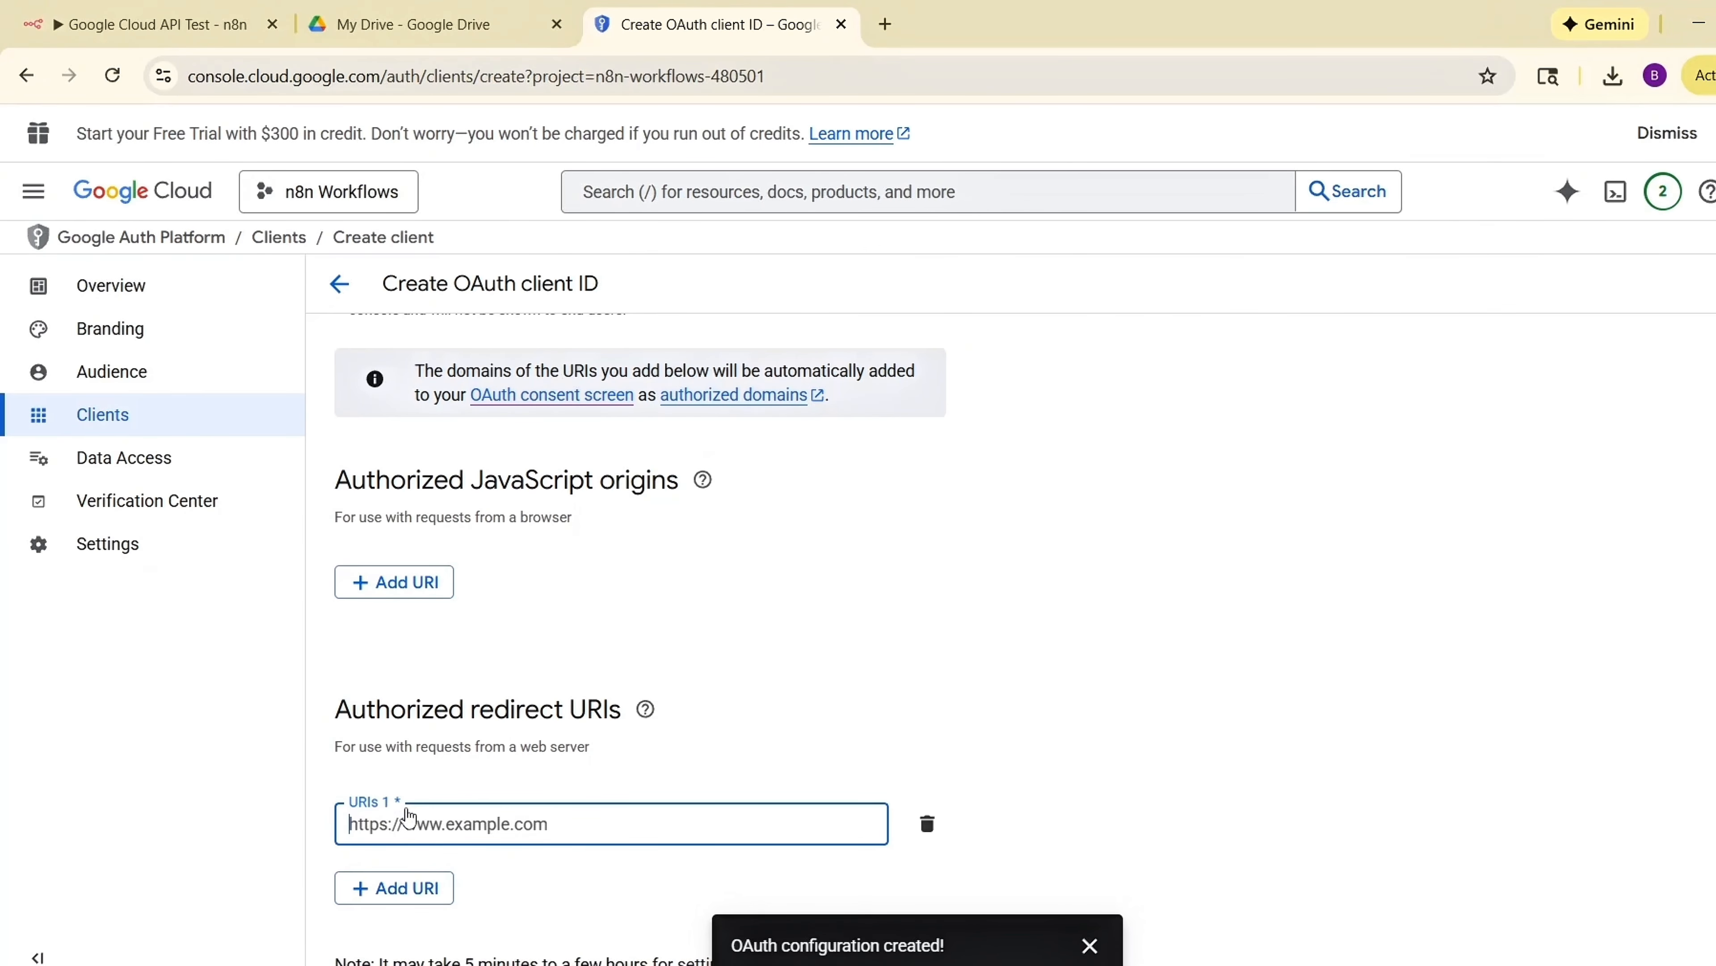
pyautogui.scroll(-1, 645, 763)
pyautogui.click(1089, 945)
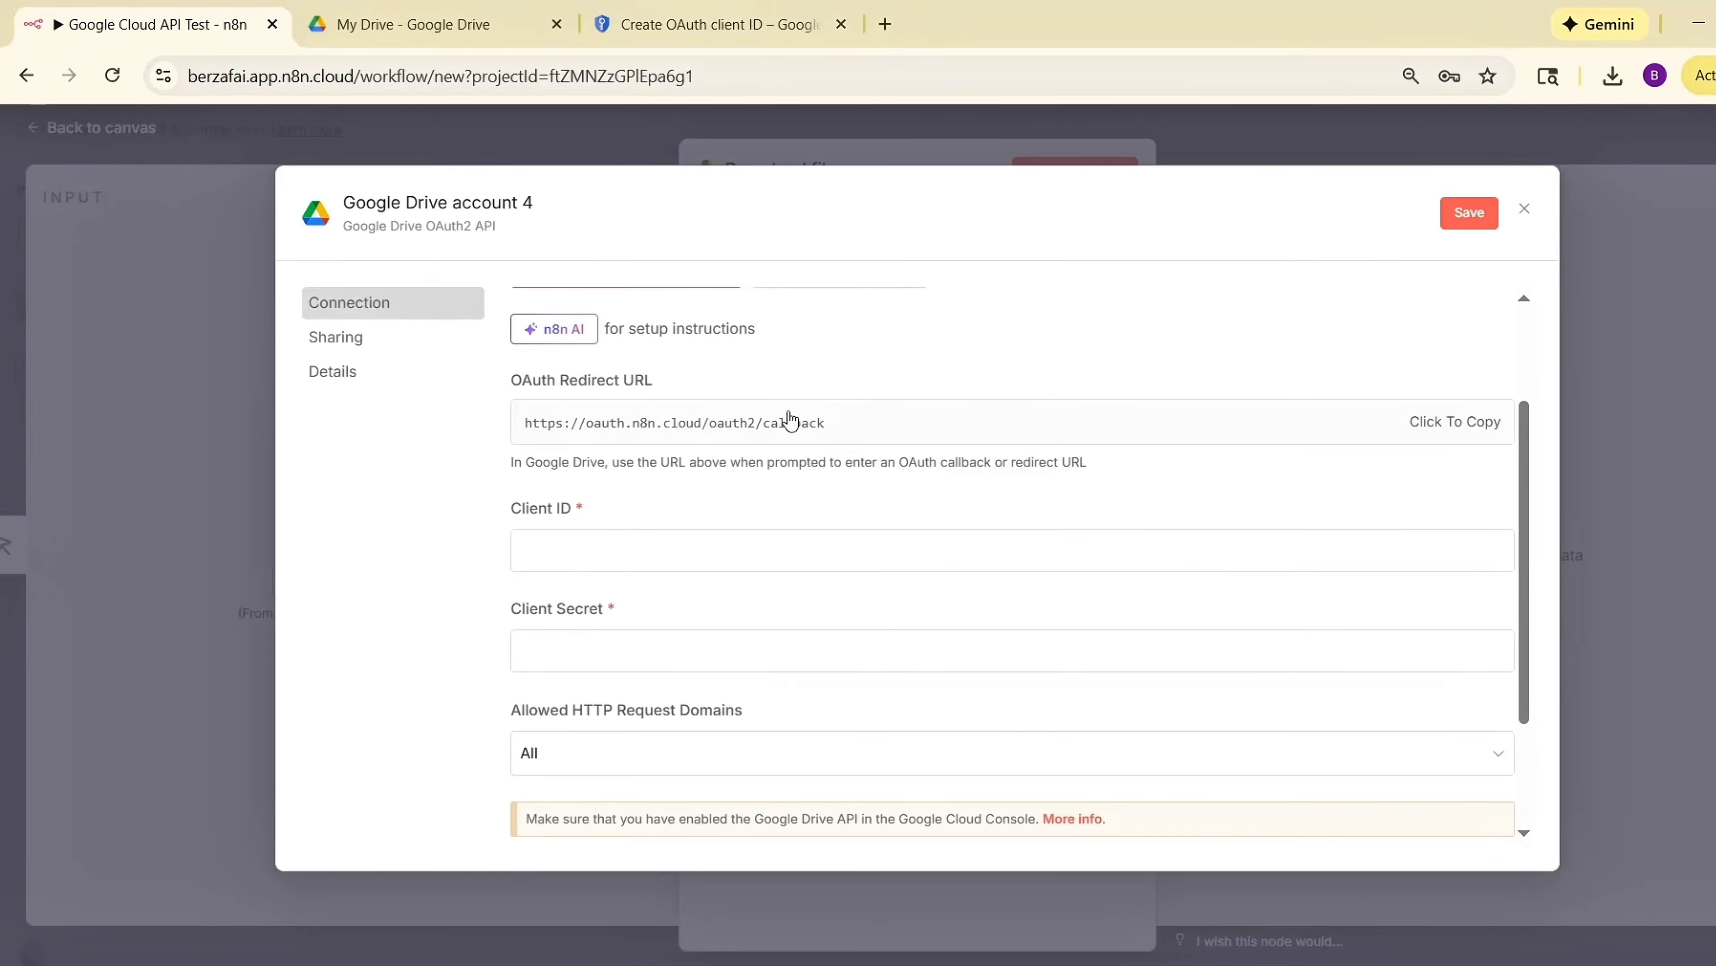
pyautogui.click(1444, 426)
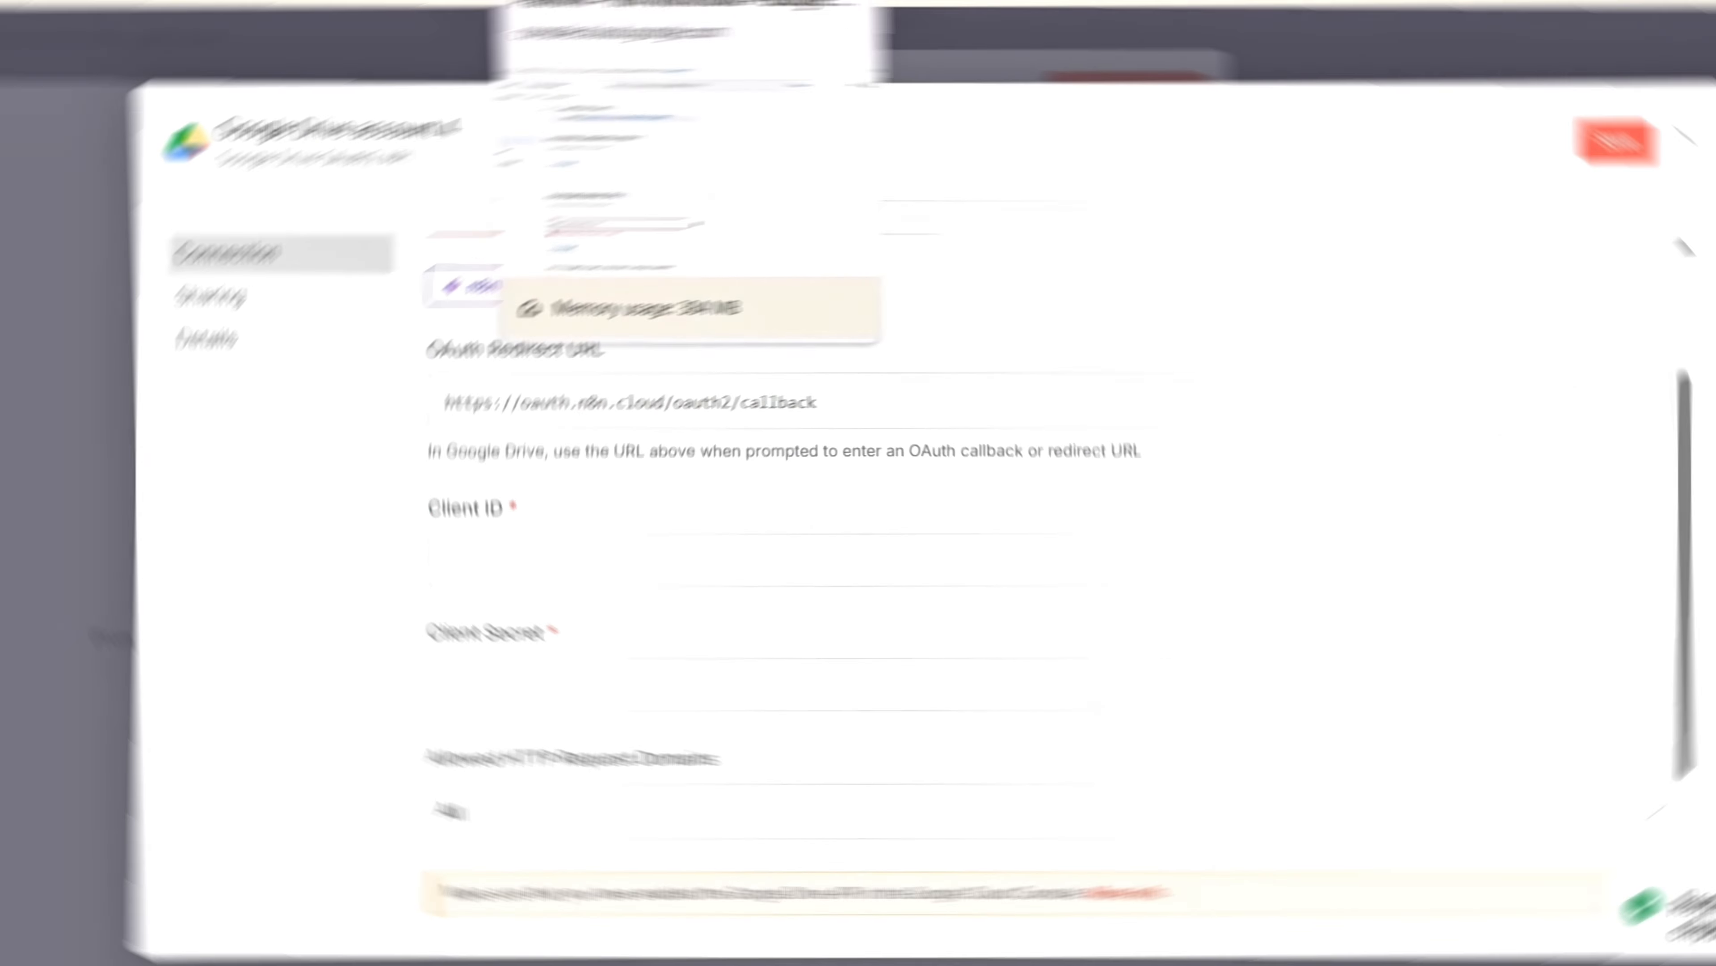
pyautogui.click(721, 12)
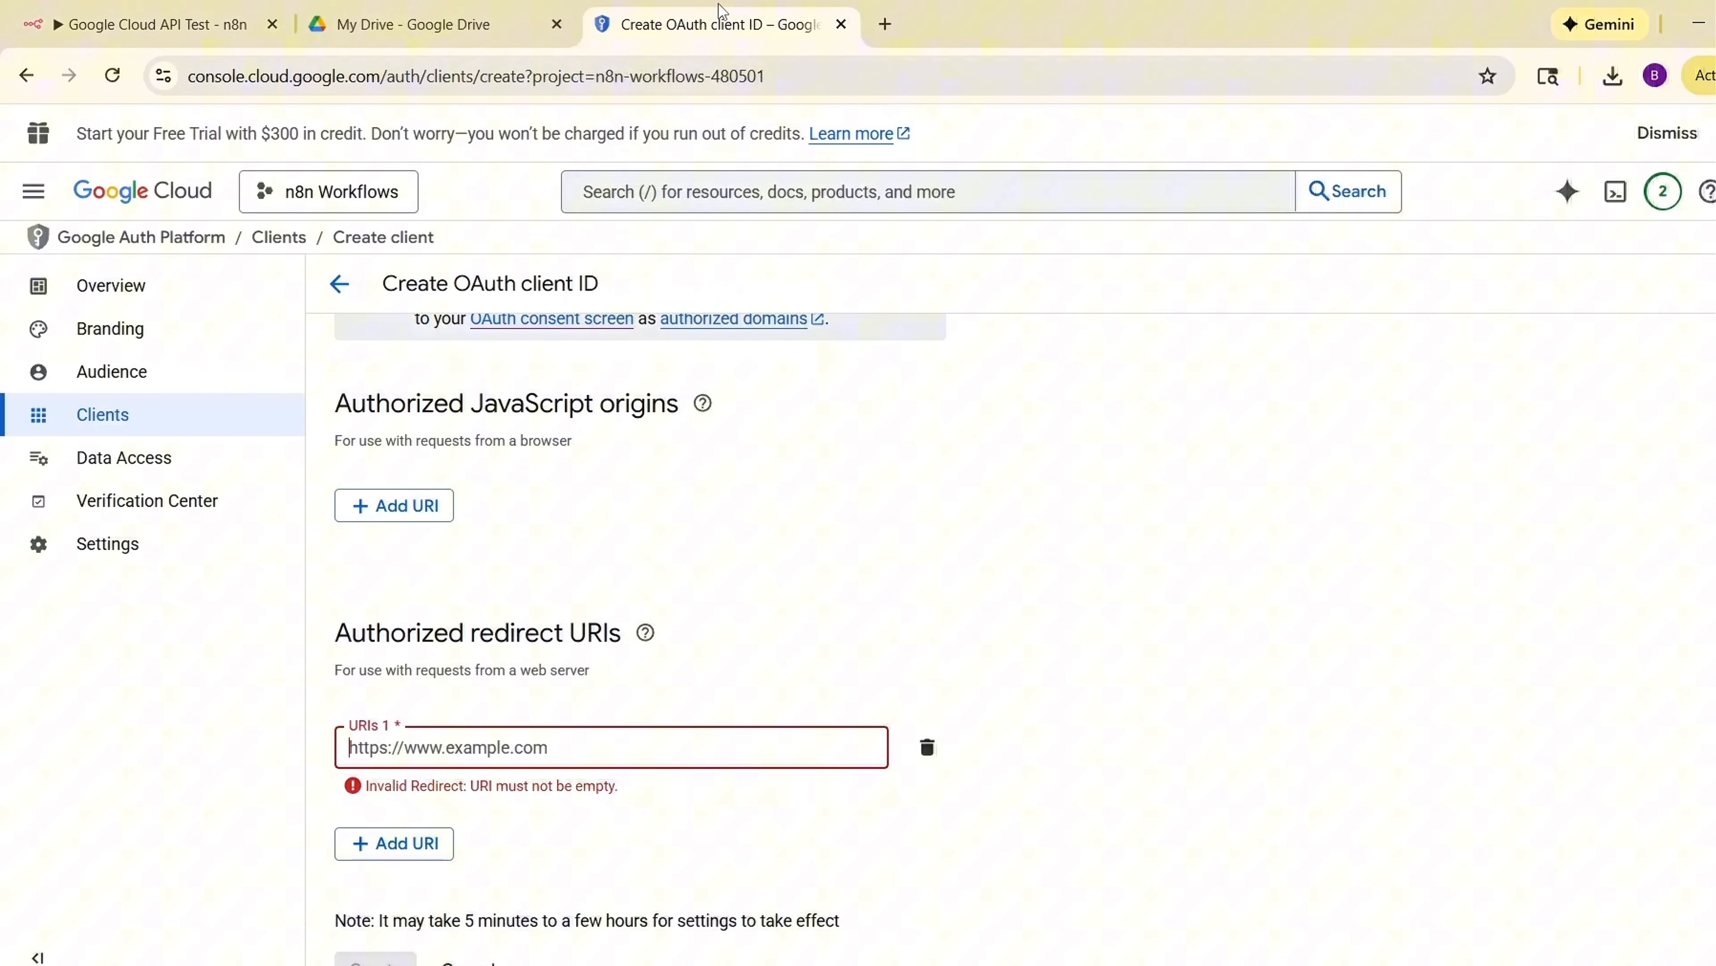
pyautogui.click(550, 757)
pyautogui.hotkey('ctrl', 'v')
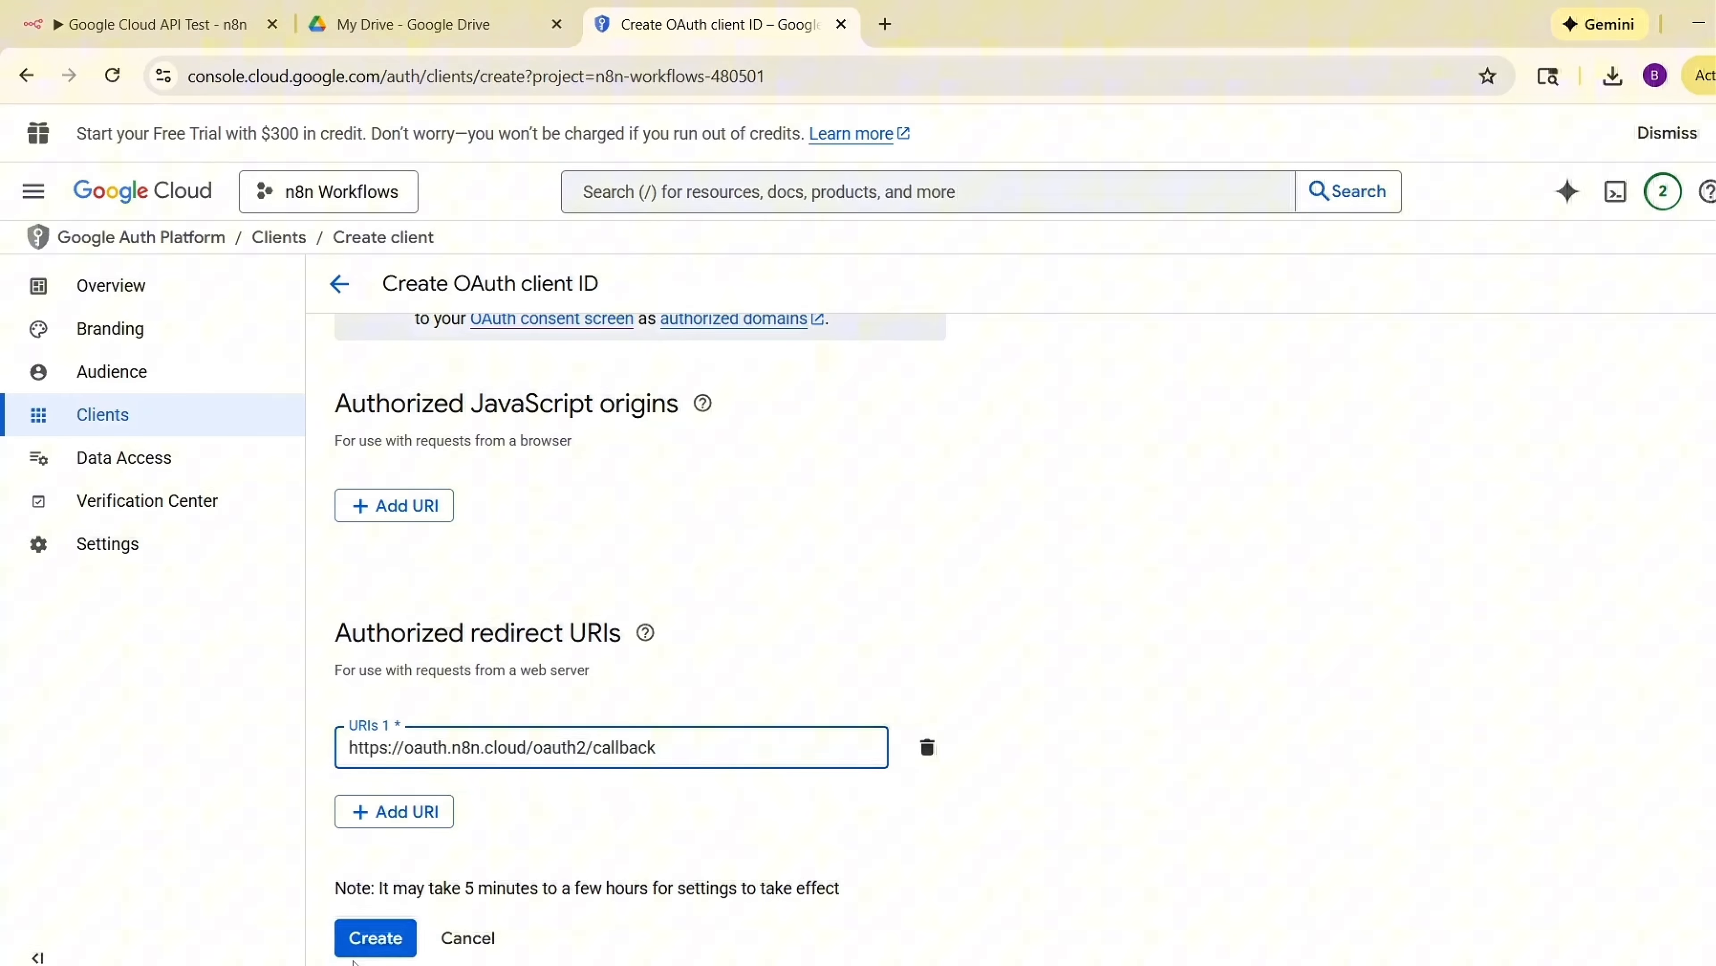
pyautogui.click(387, 937)
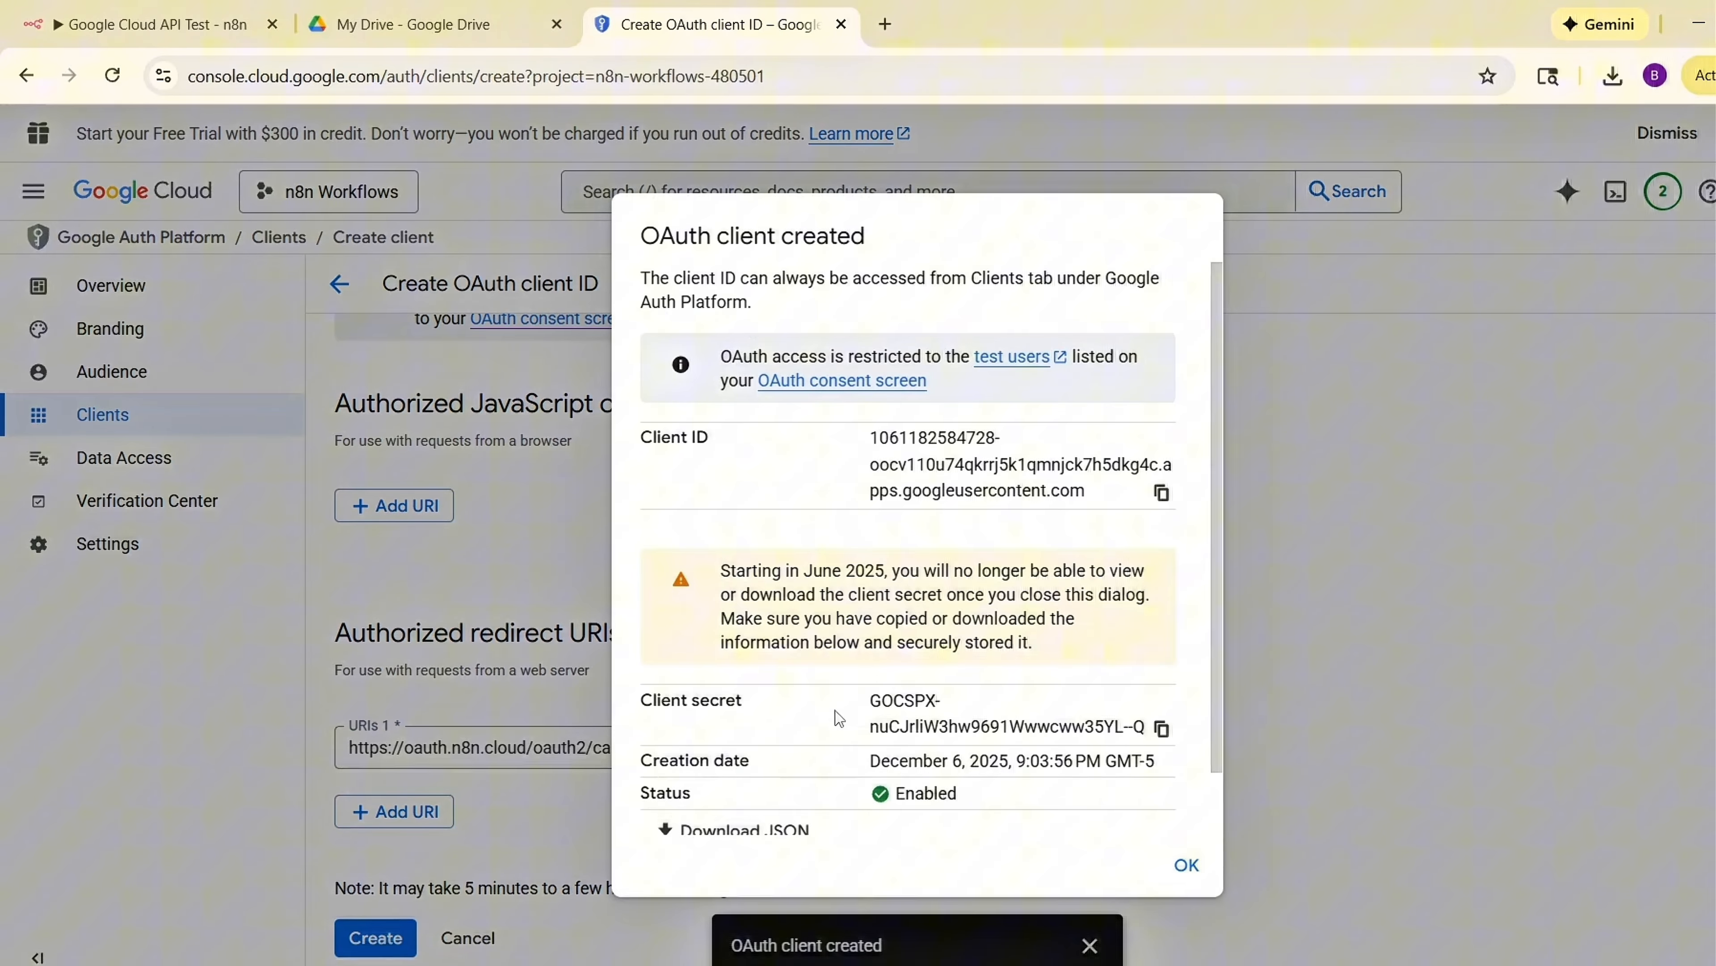
# Copy the new client's Client ID from the client-created dialog.
pyautogui.scroll(-1, 839, 718)
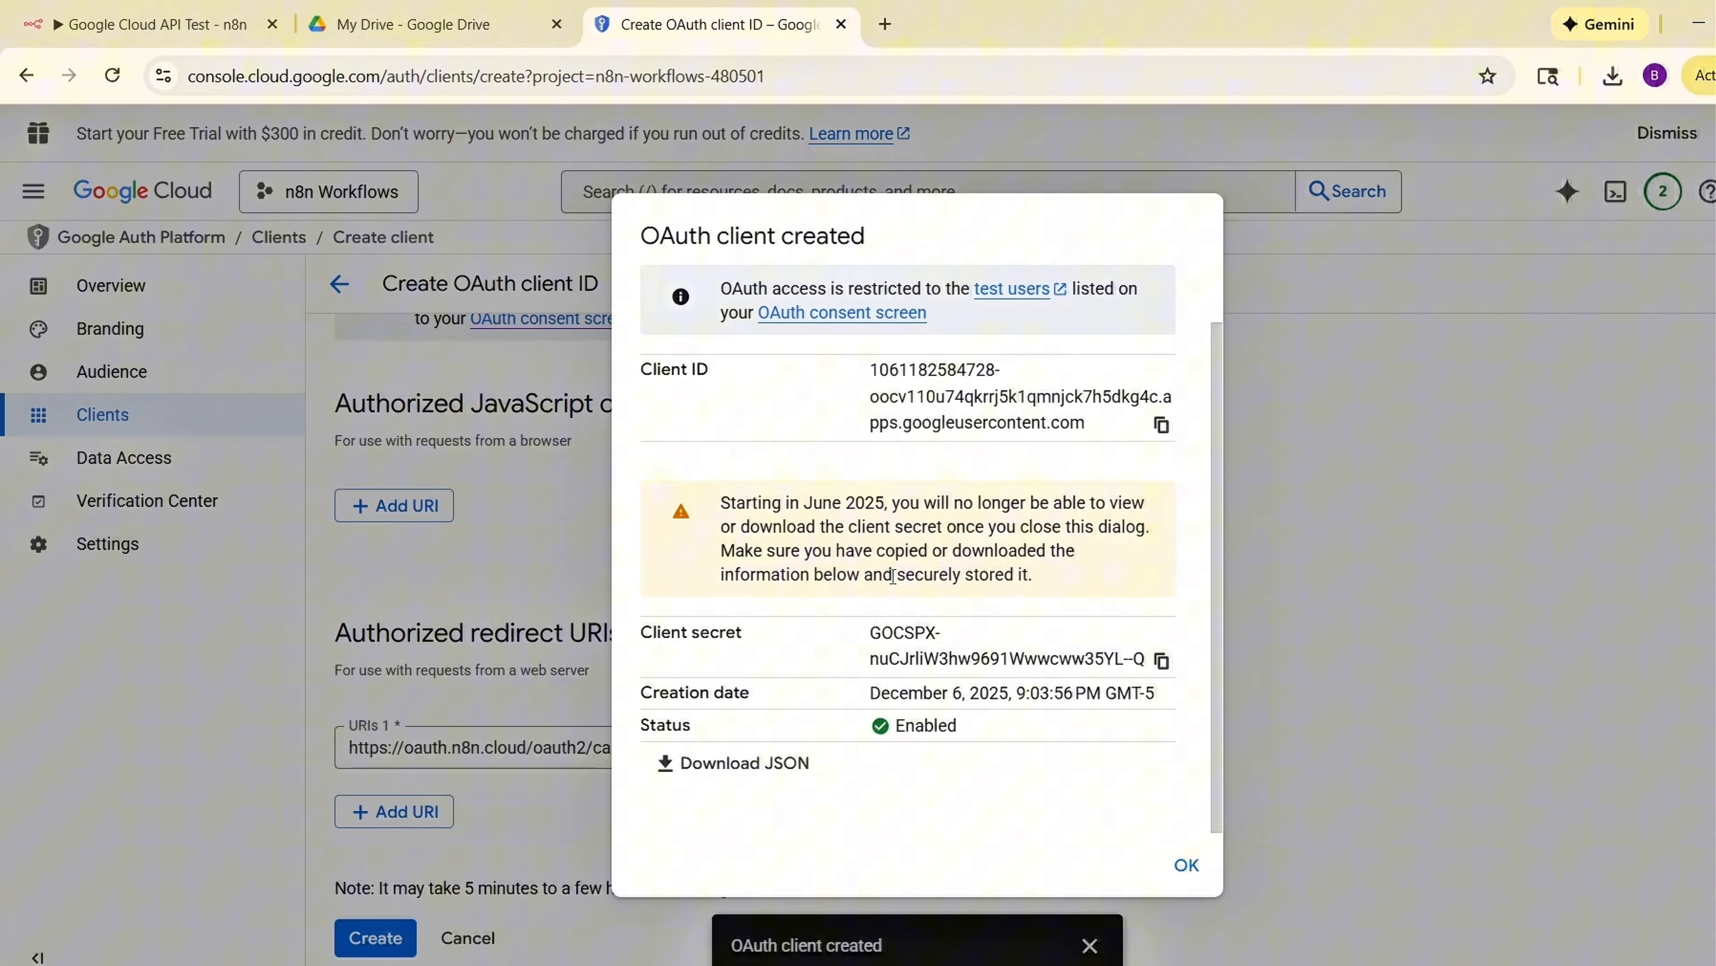
pyautogui.scroll(1, 893, 576)
pyautogui.scroll(-1, 959, 514)
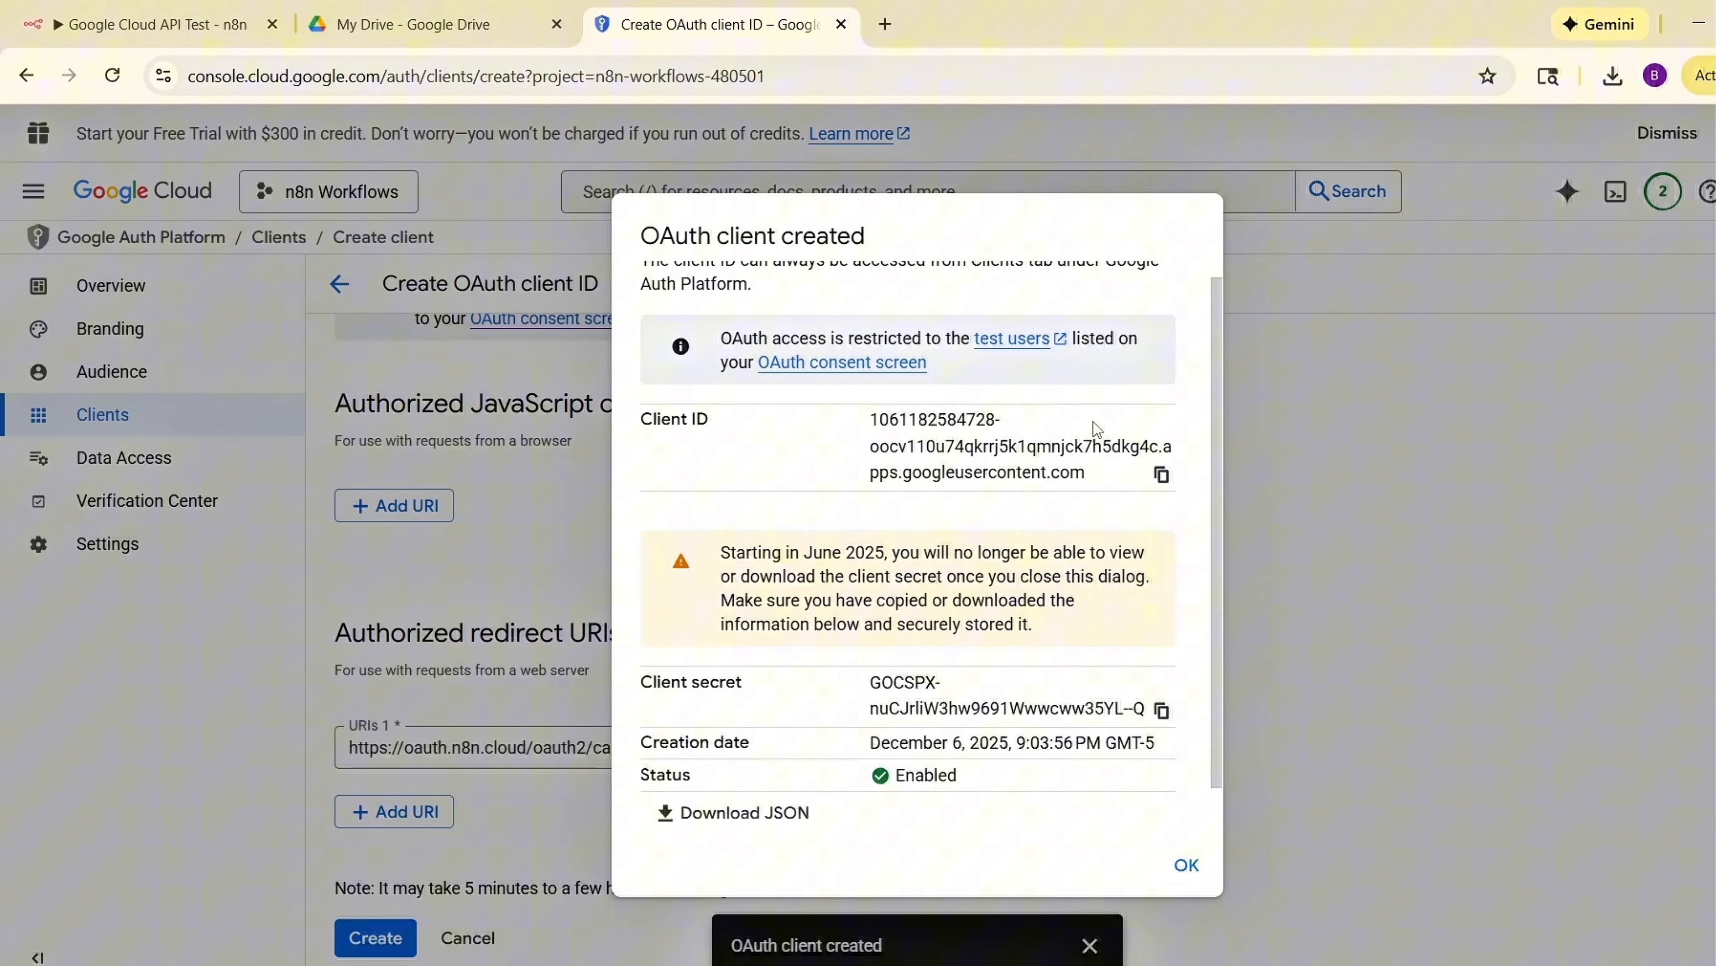
pyautogui.click(1156, 476)
pyautogui.scroll(-1, 928, 446)
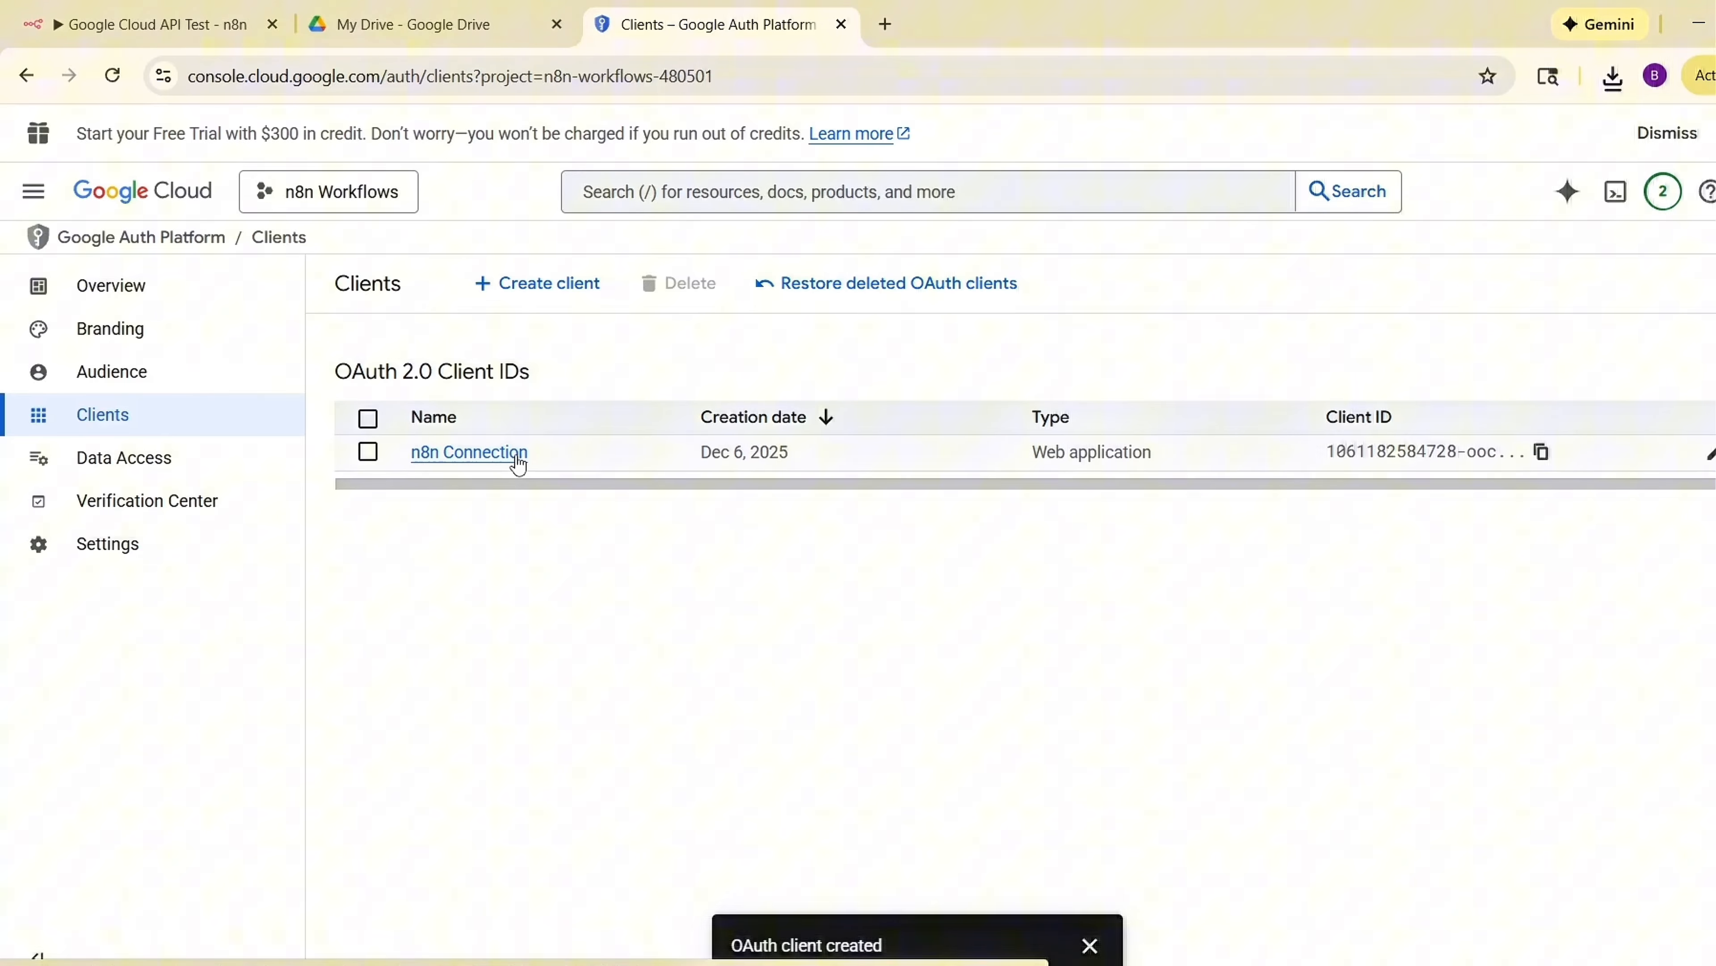
# Search the API Library for the Google Drive API, open it and enable it.
pyautogui.click(33, 192)
pyautogui.moveTo(162, 899)
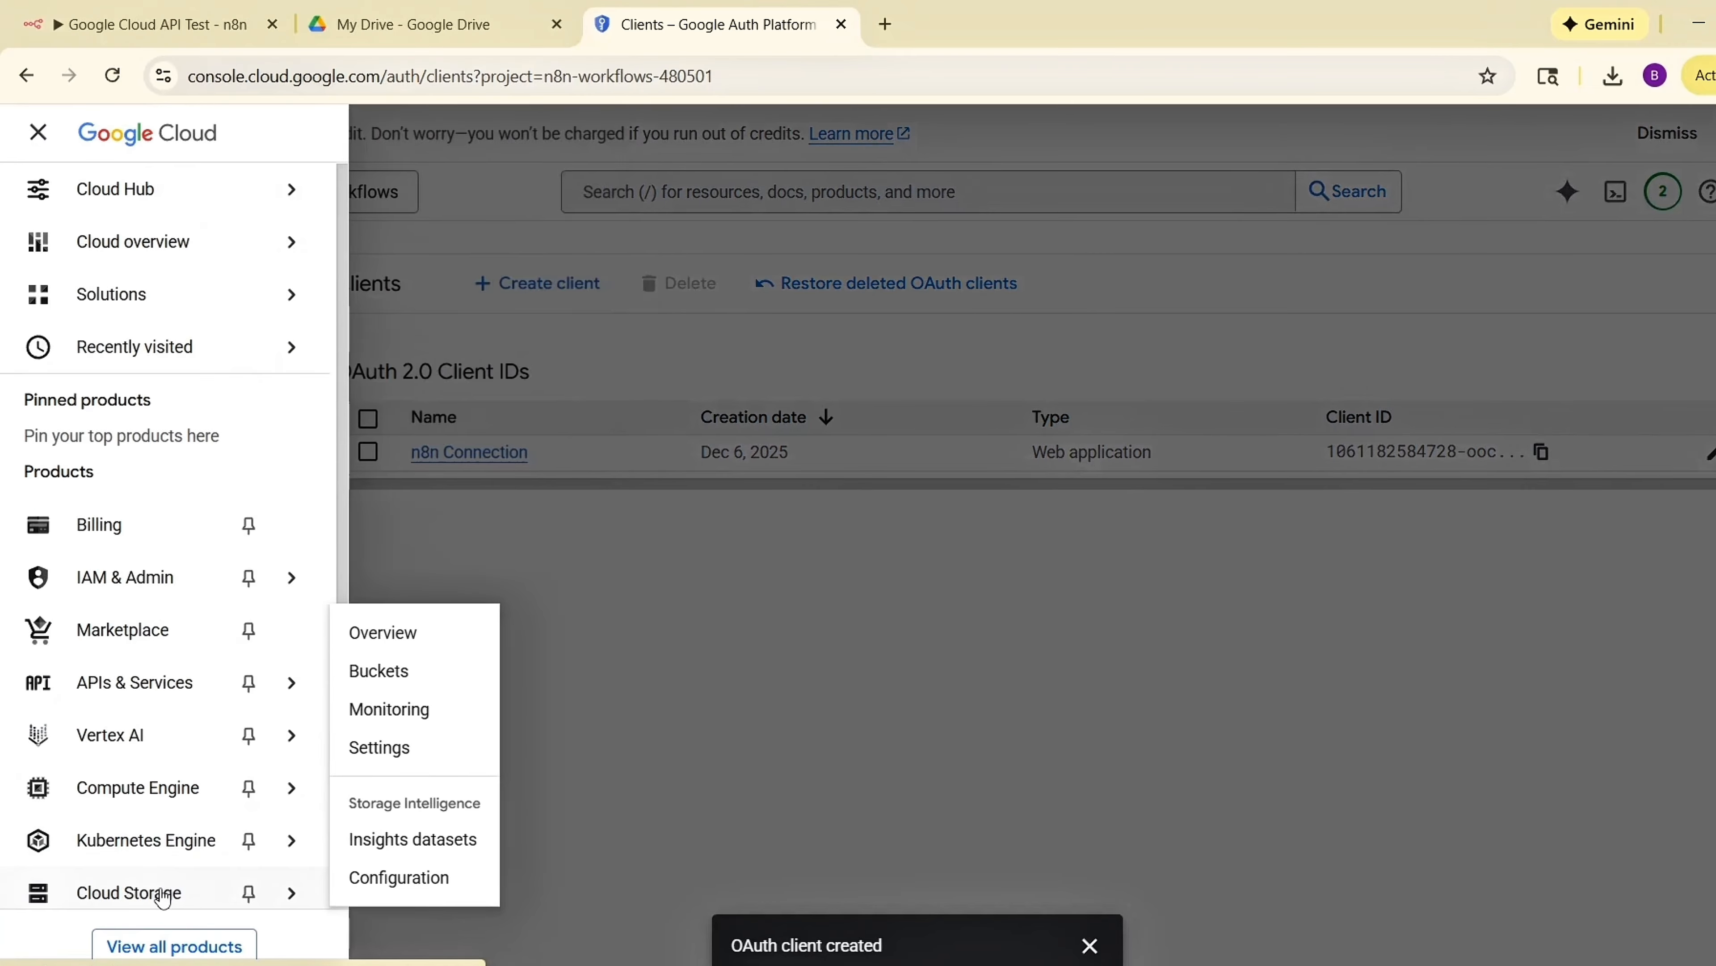
pyautogui.moveTo(226, 697)
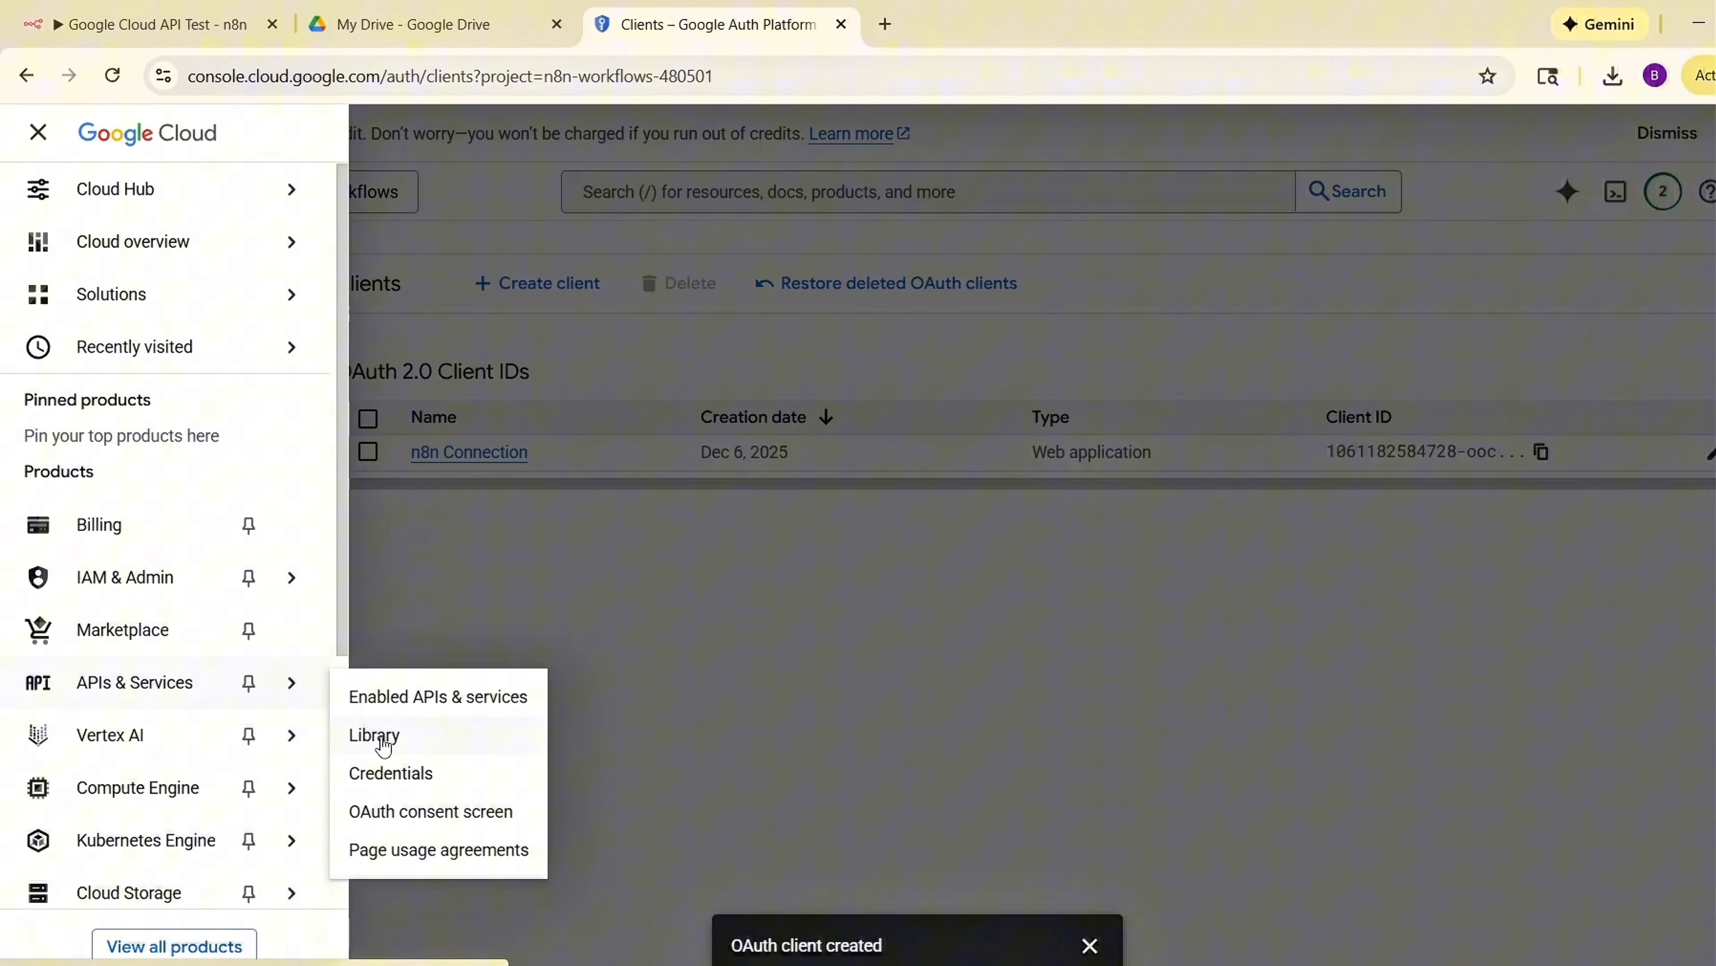
pyautogui.click(405, 744)
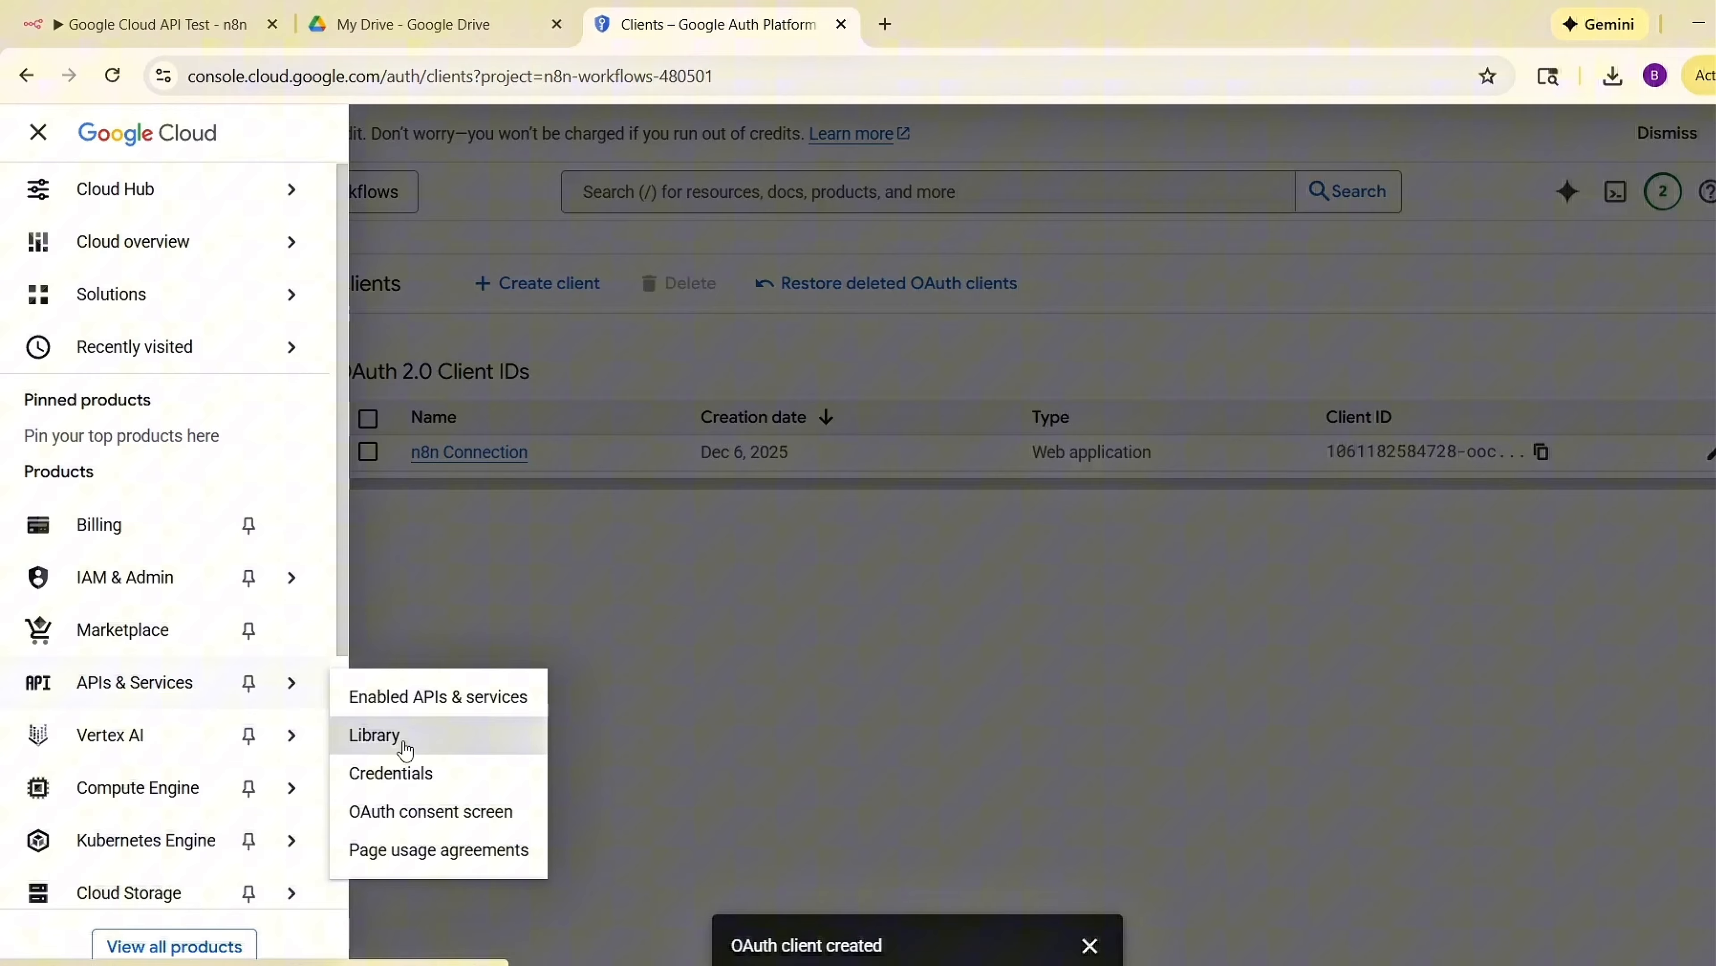
pyautogui.click(613, 533)
pyautogui.write('Google Drive')
pyautogui.click(717, 582)
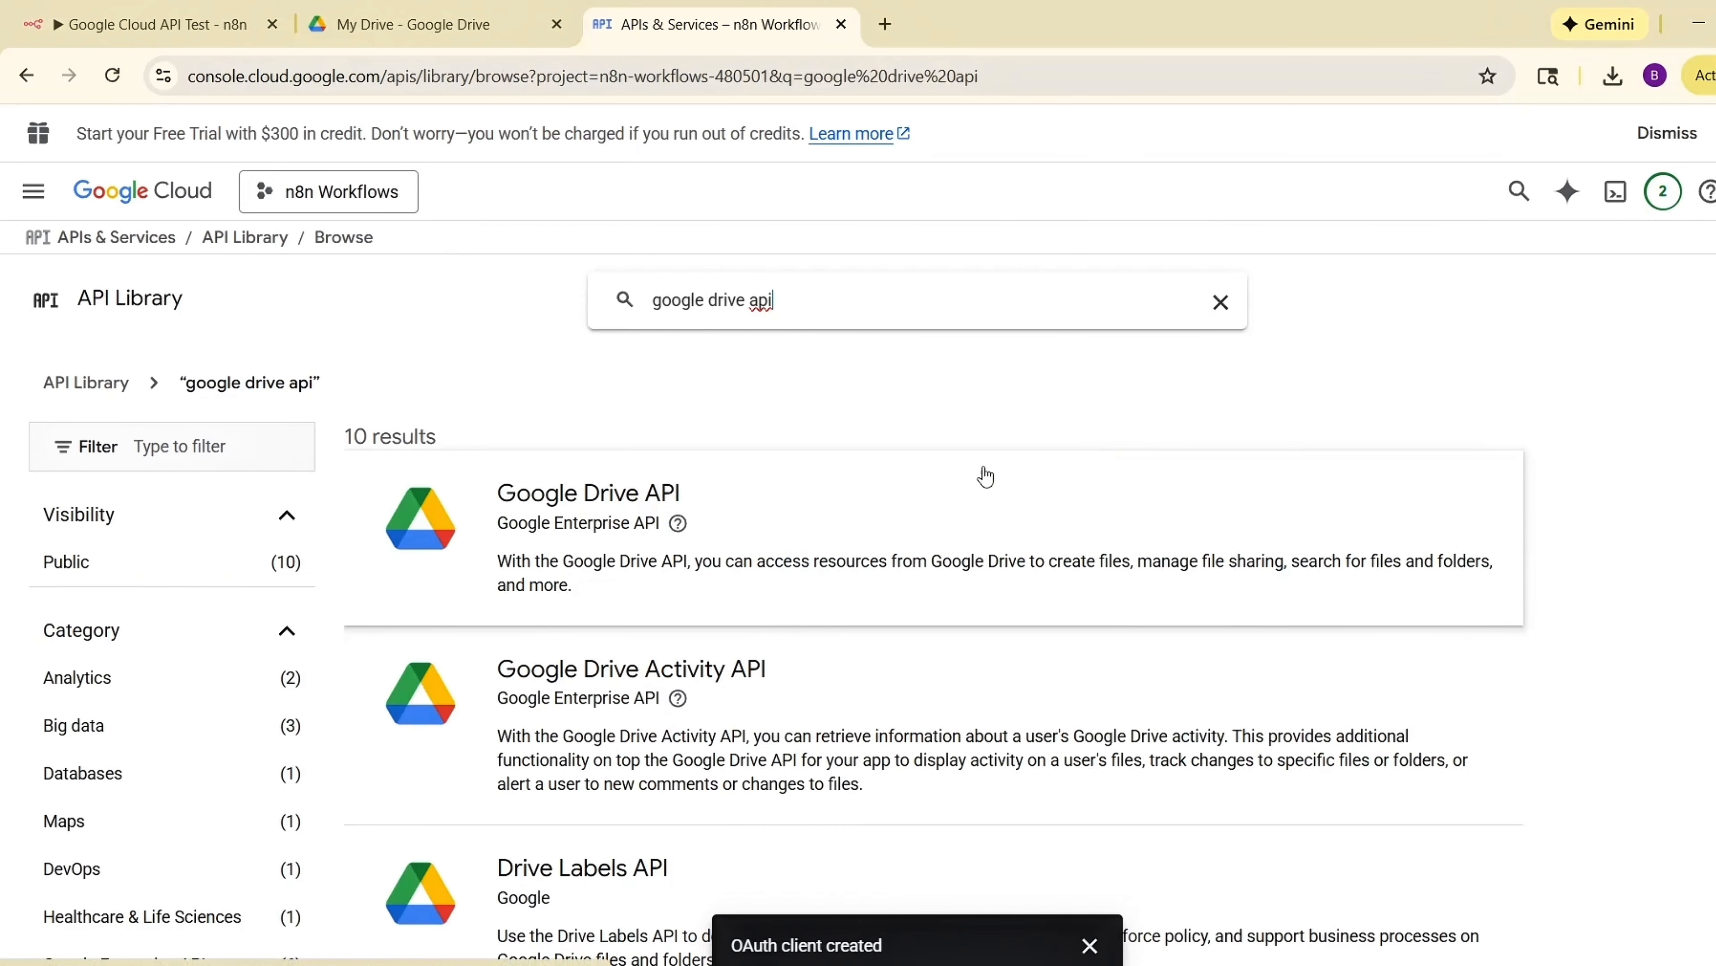
pyautogui.click(584, 520)
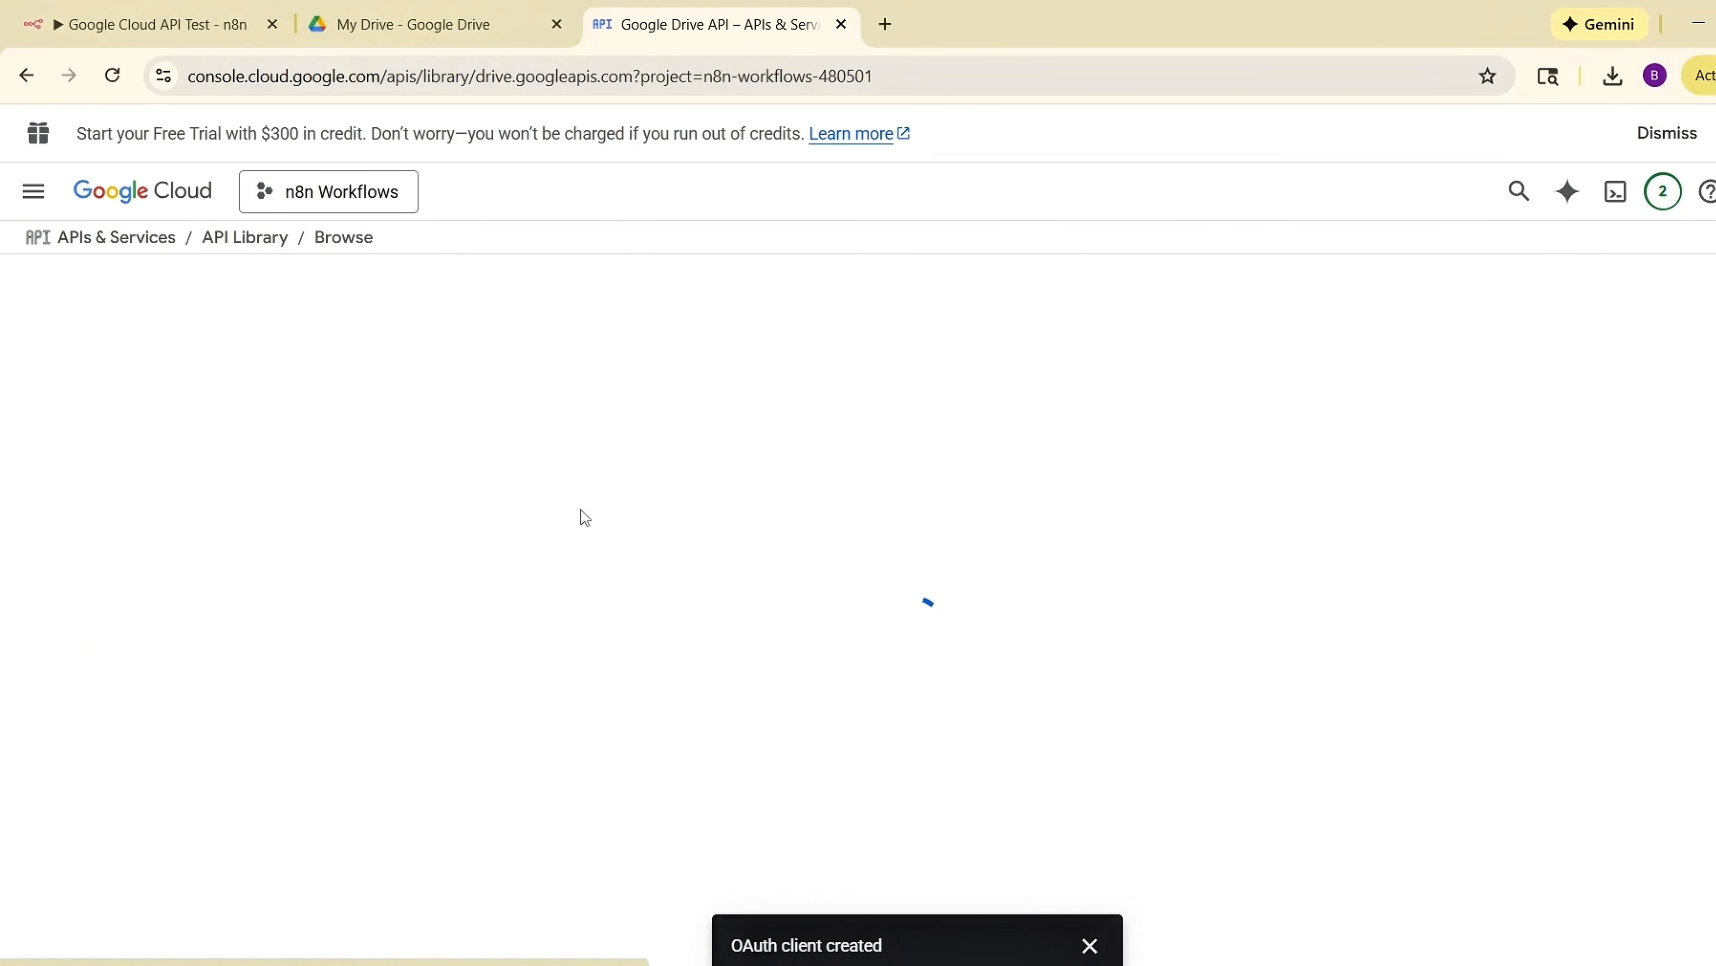
pyautogui.click(291, 508)
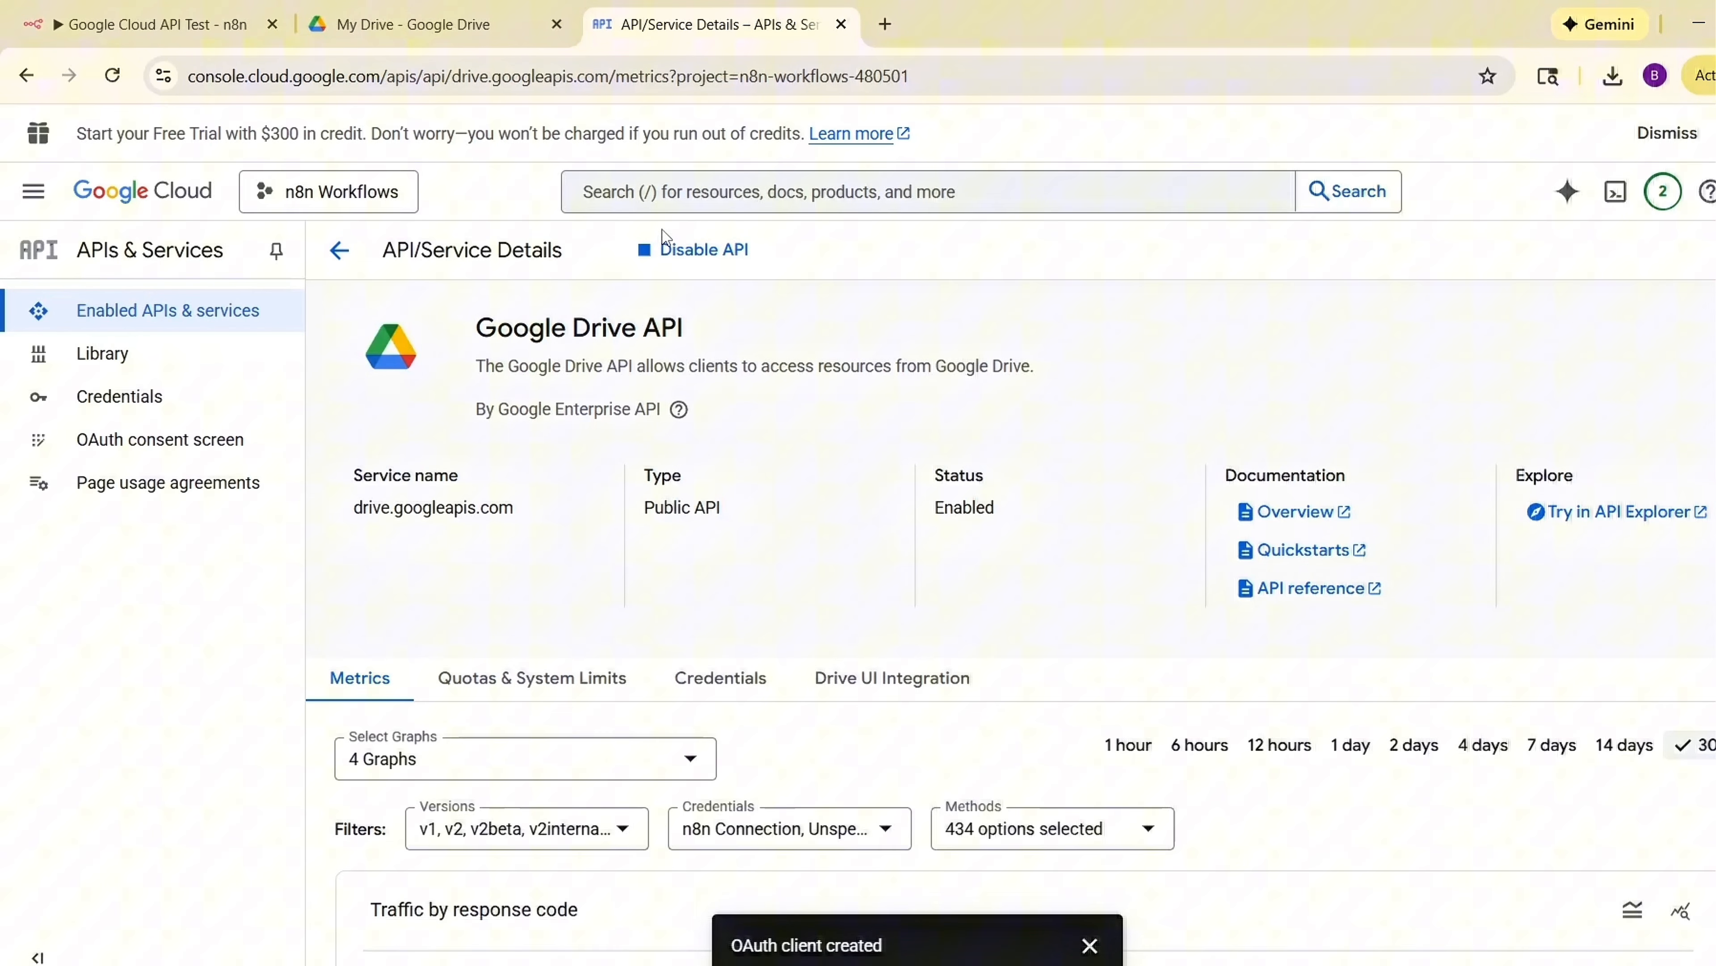
# Enter the Client ID and Client Secret in the n8n Google Drive credential and save it.
pyautogui.click(141, 8)
pyautogui.click(703, 568)
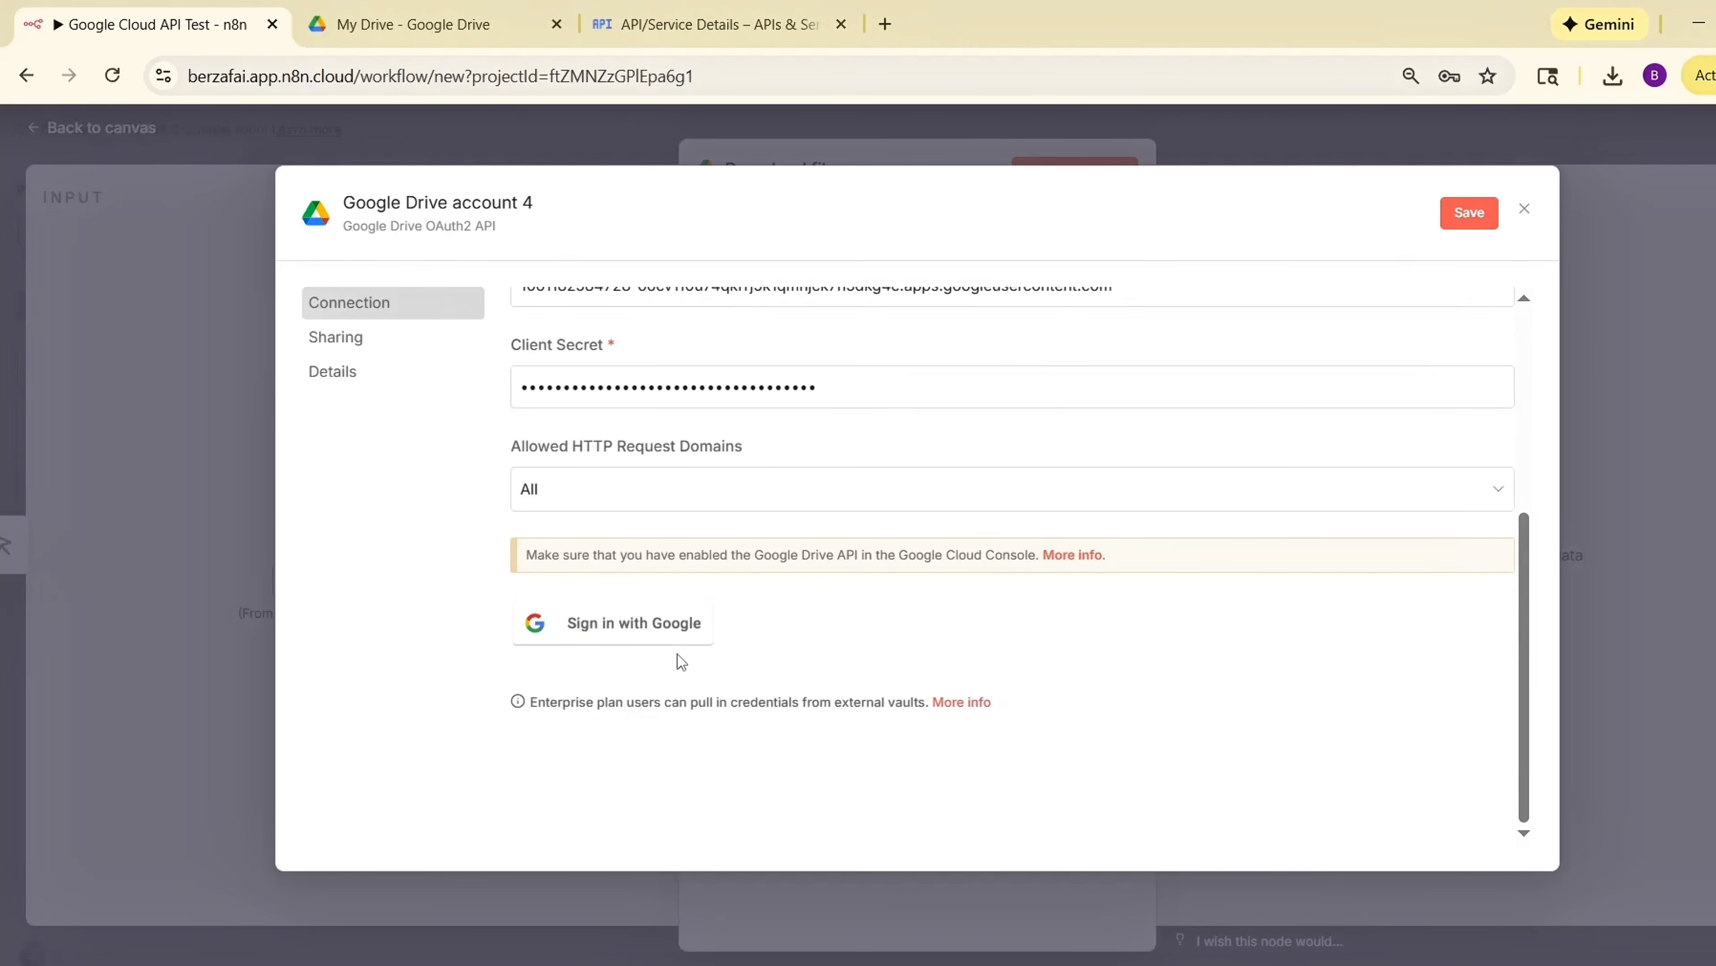
pyautogui.scroll(5, 800, 558)
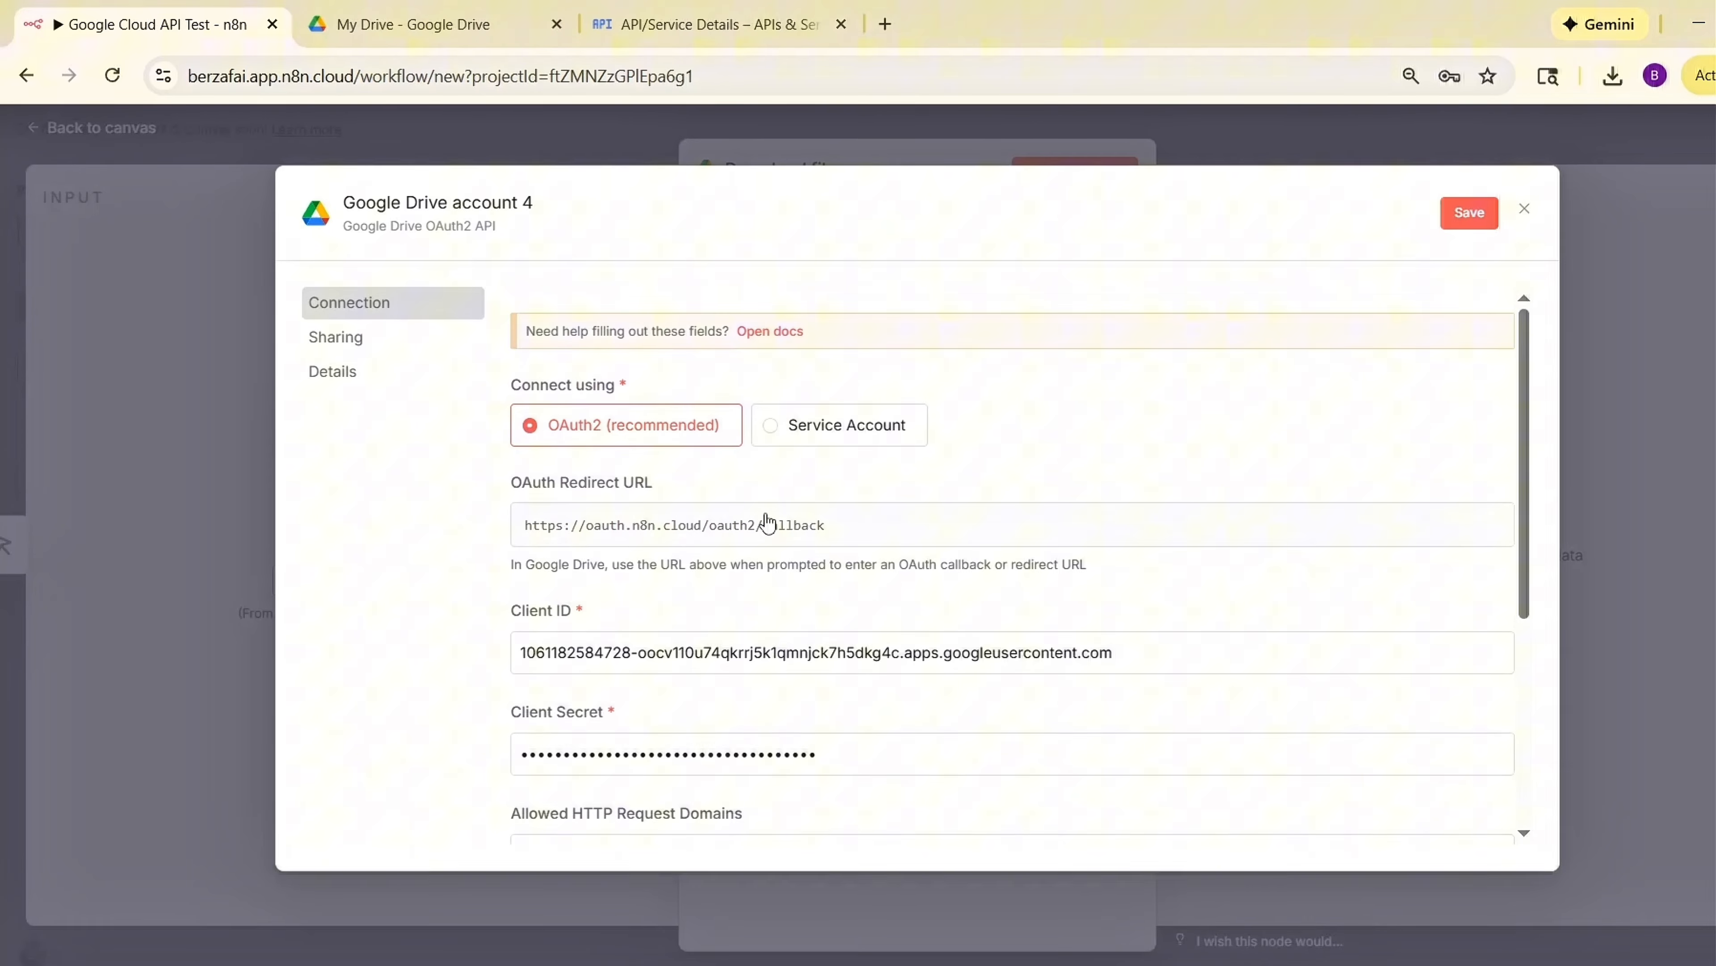
pyautogui.click(1470, 213)
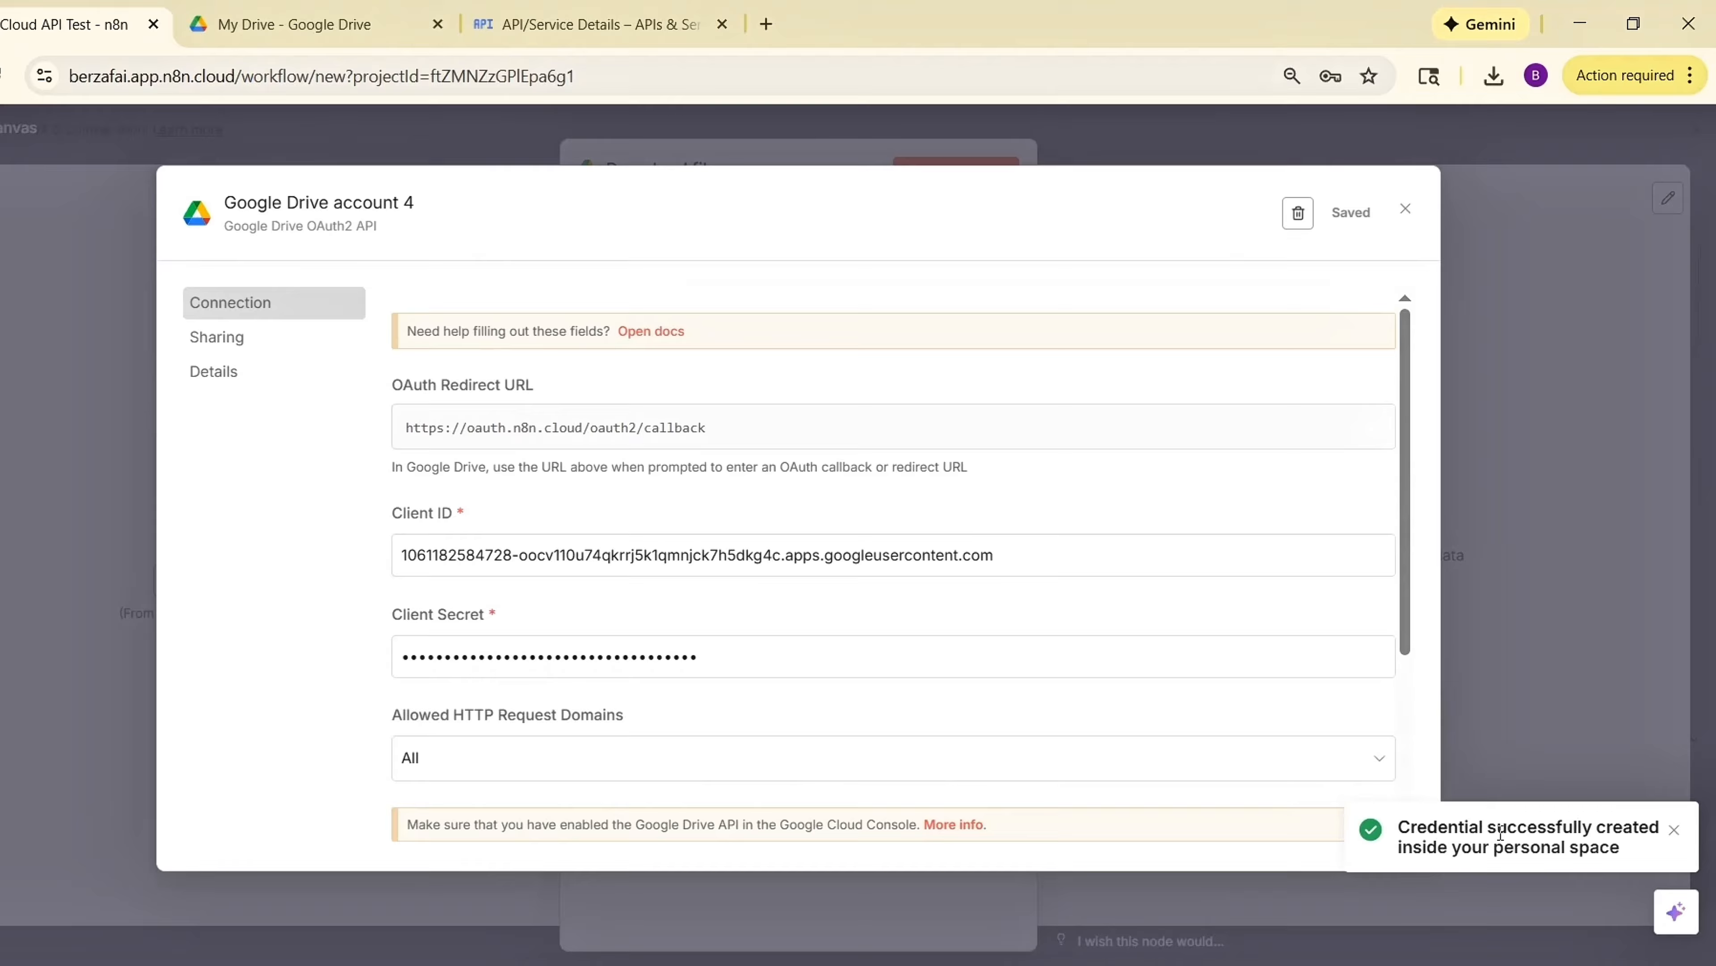
# Sign in with Google using the account and grant n8n.cloud all requested Drive and Photos permissions.
pyautogui.tripleClick(1501, 833)
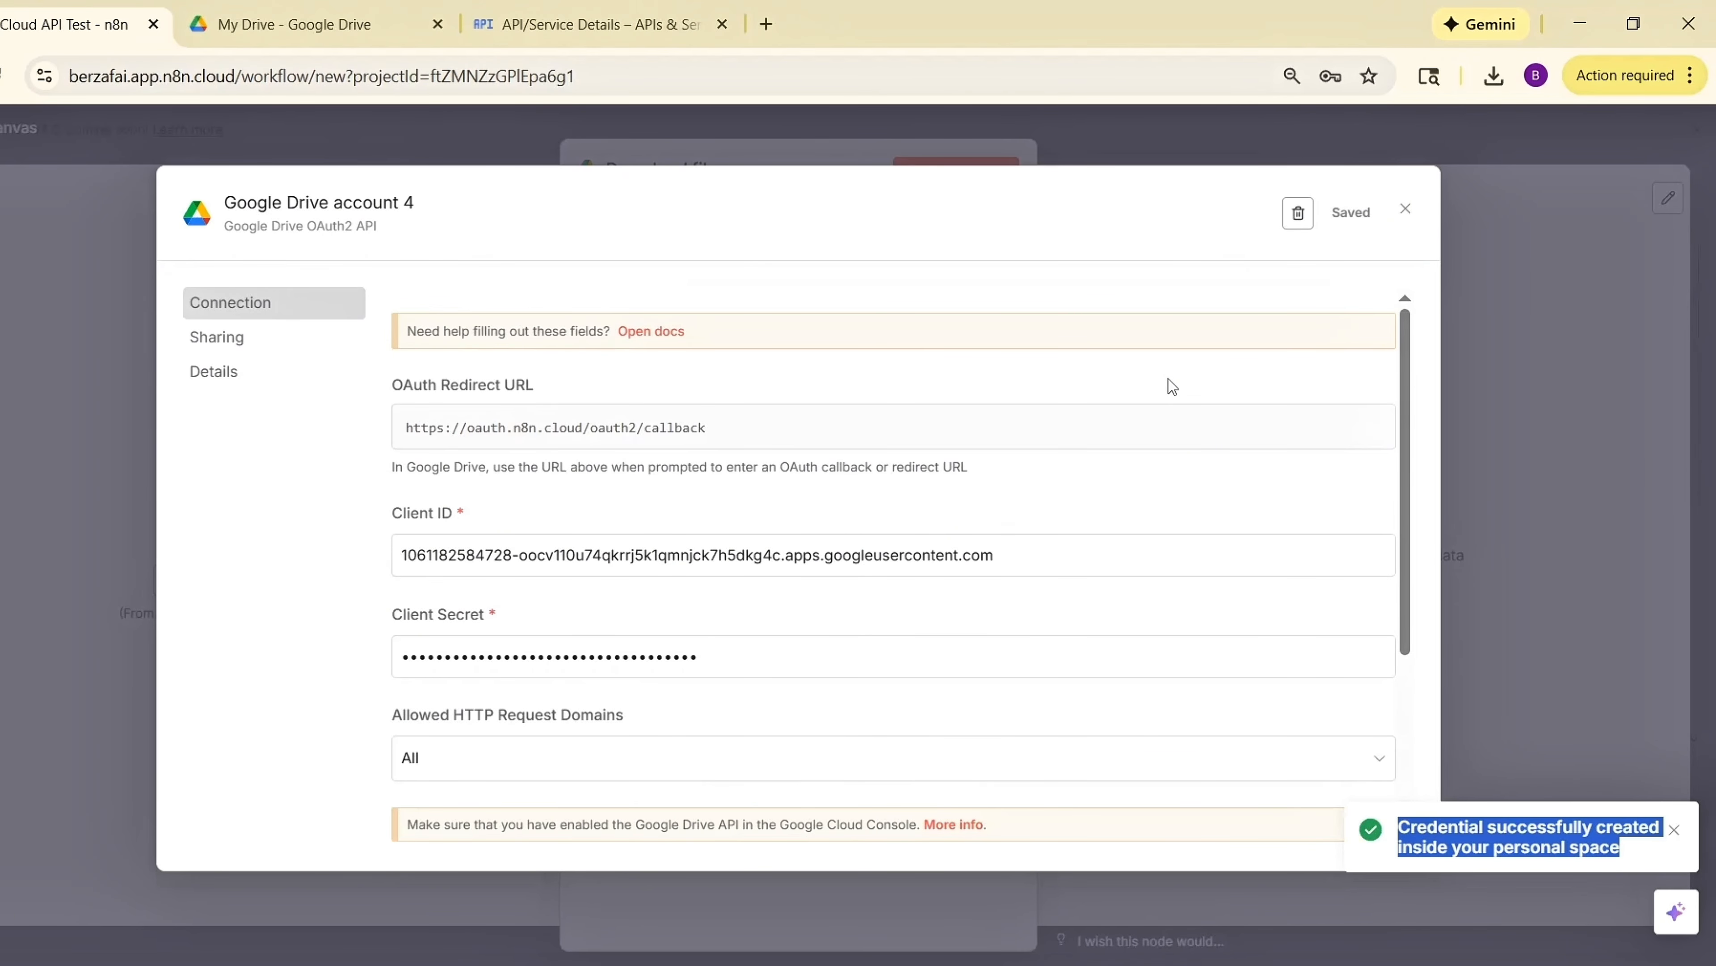
pyautogui.scroll(-4, 1172, 386)
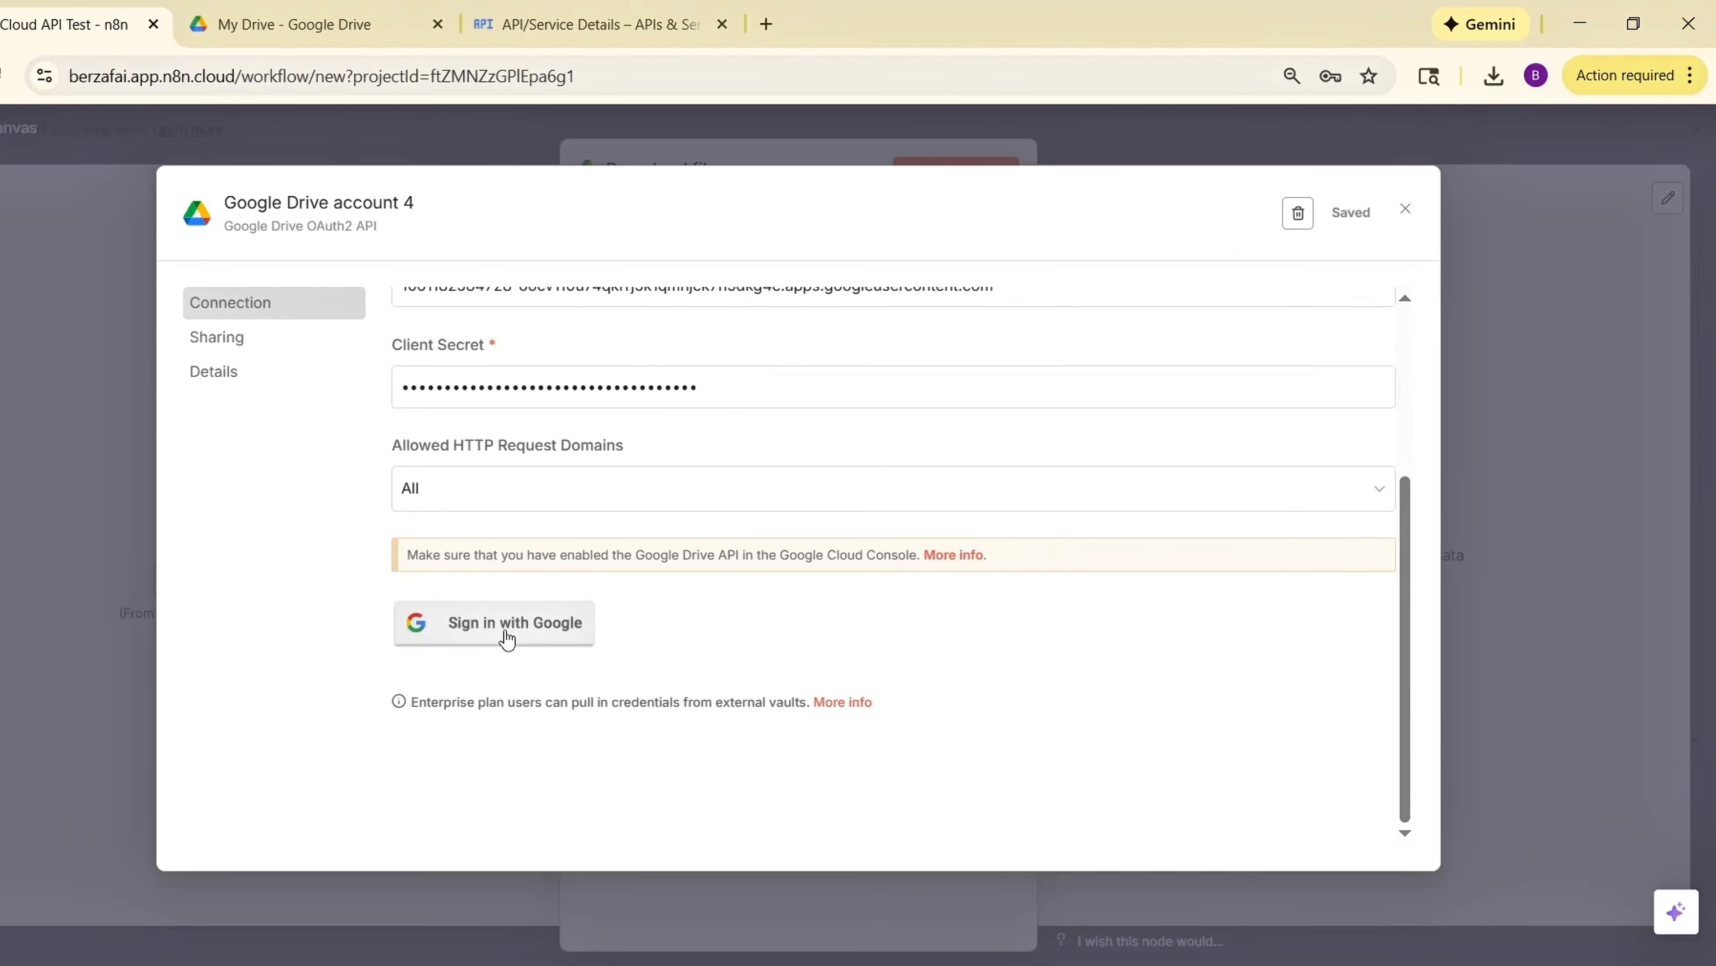
pyautogui.click(489, 512)
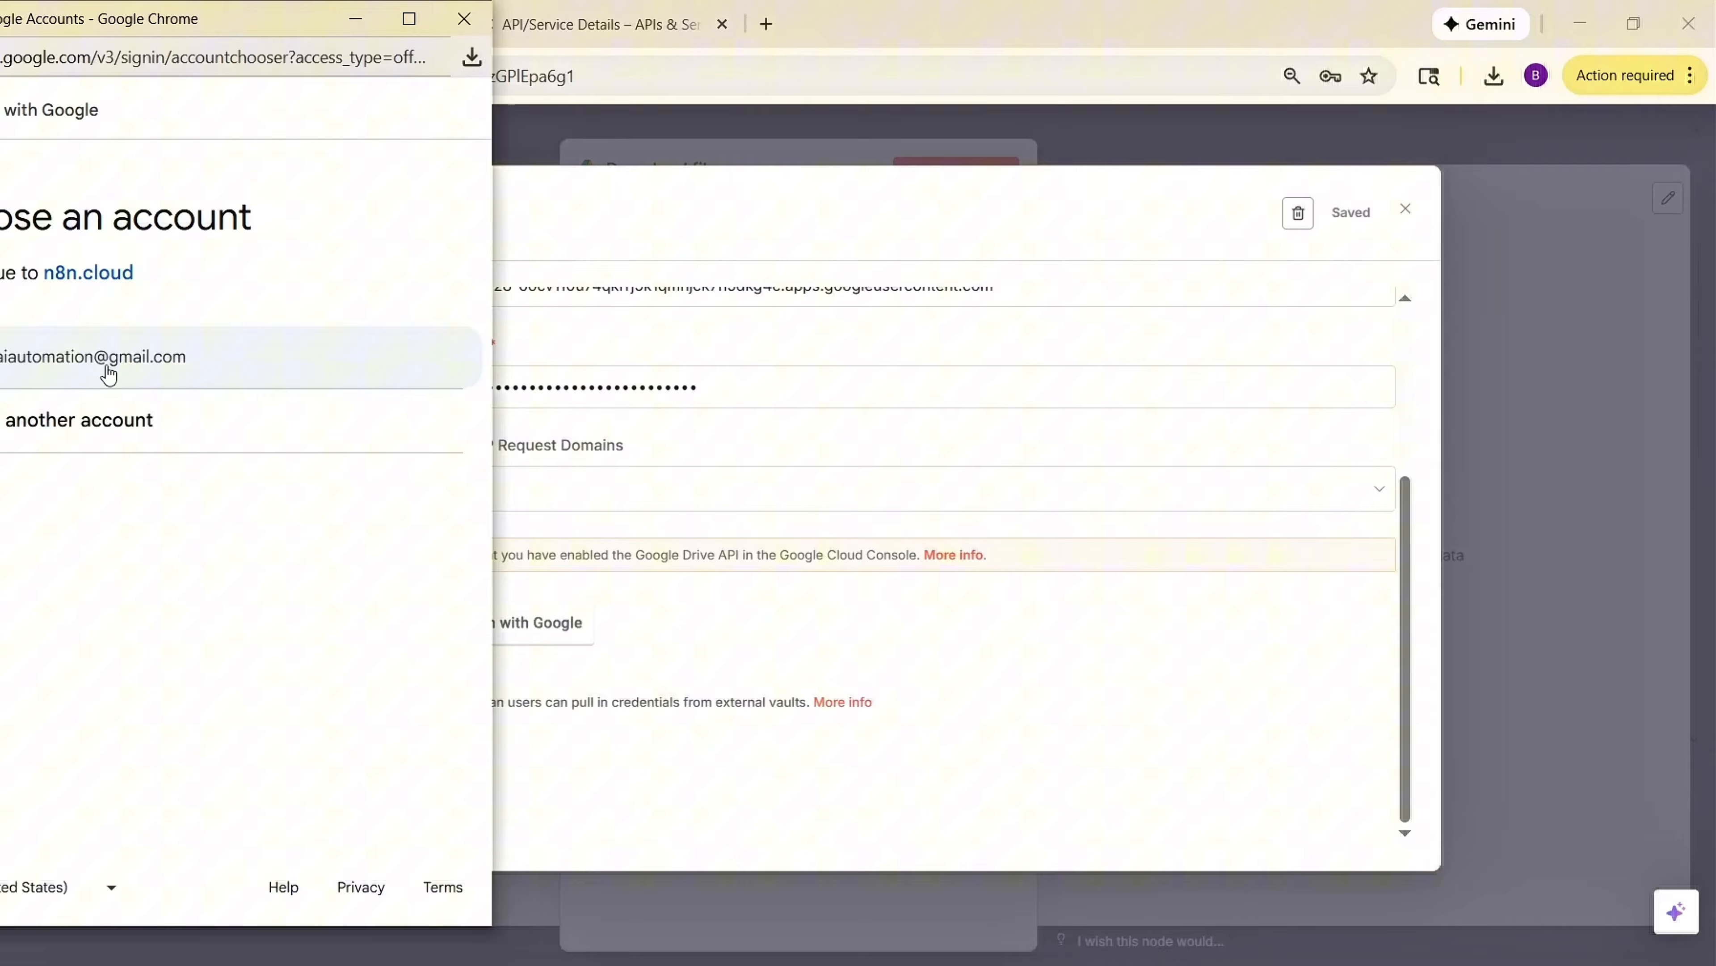
pyautogui.click(109, 374)
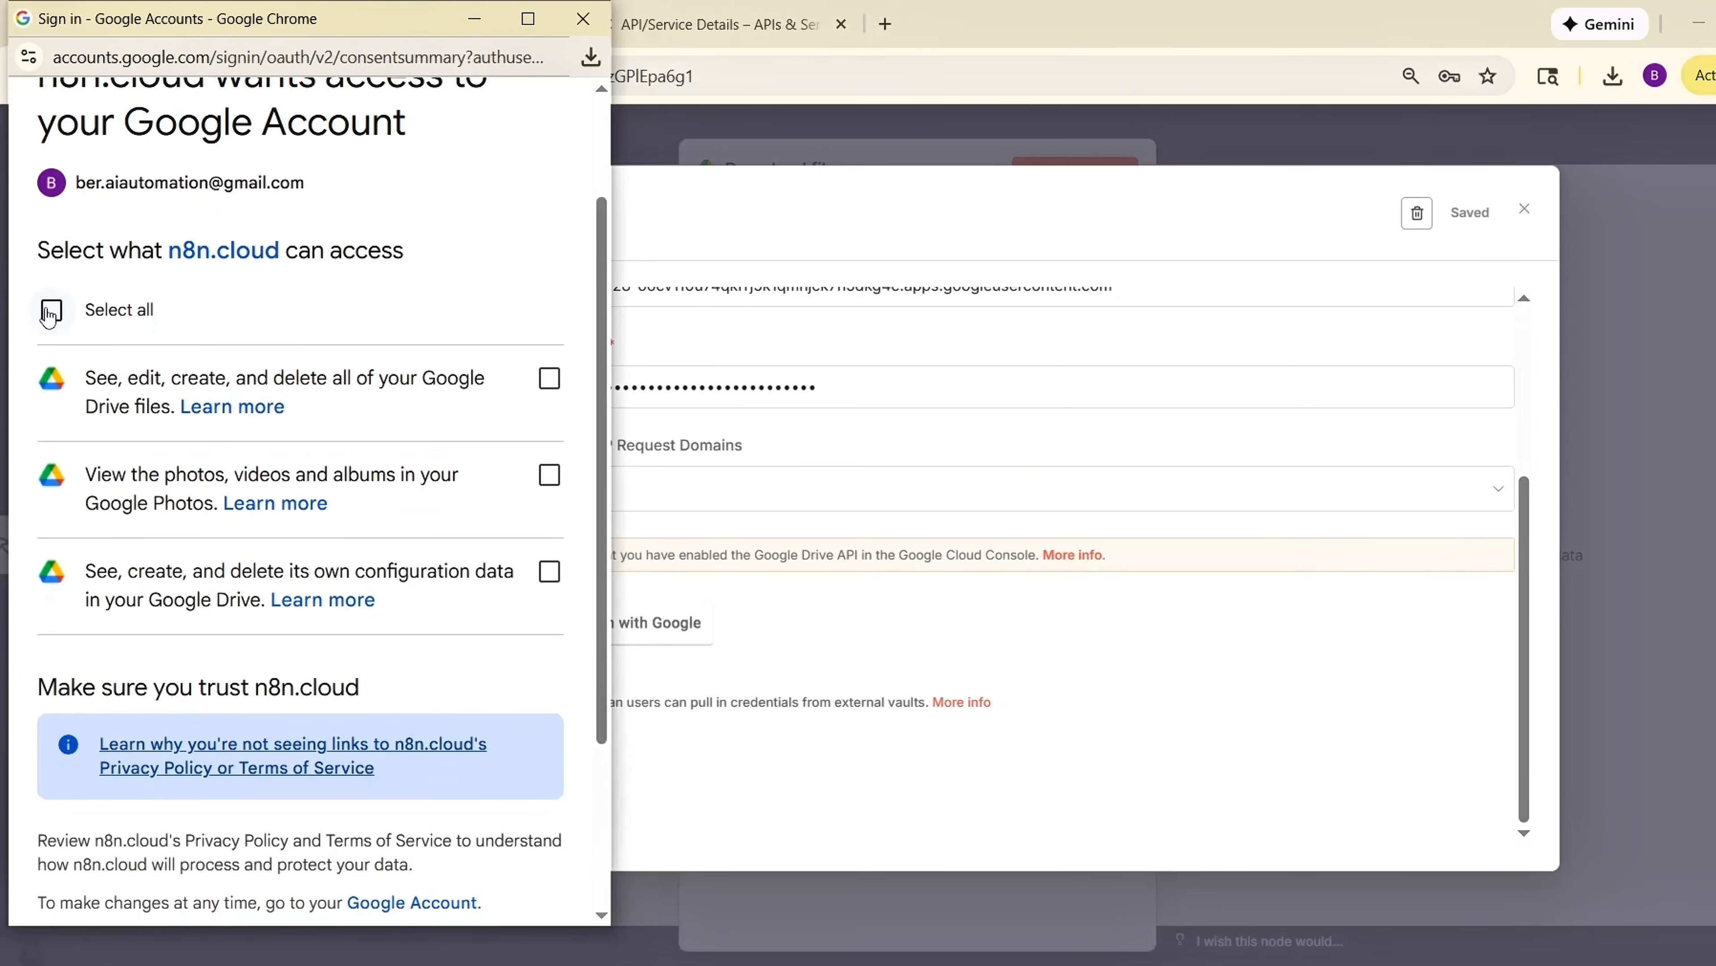
pyautogui.click(49, 314)
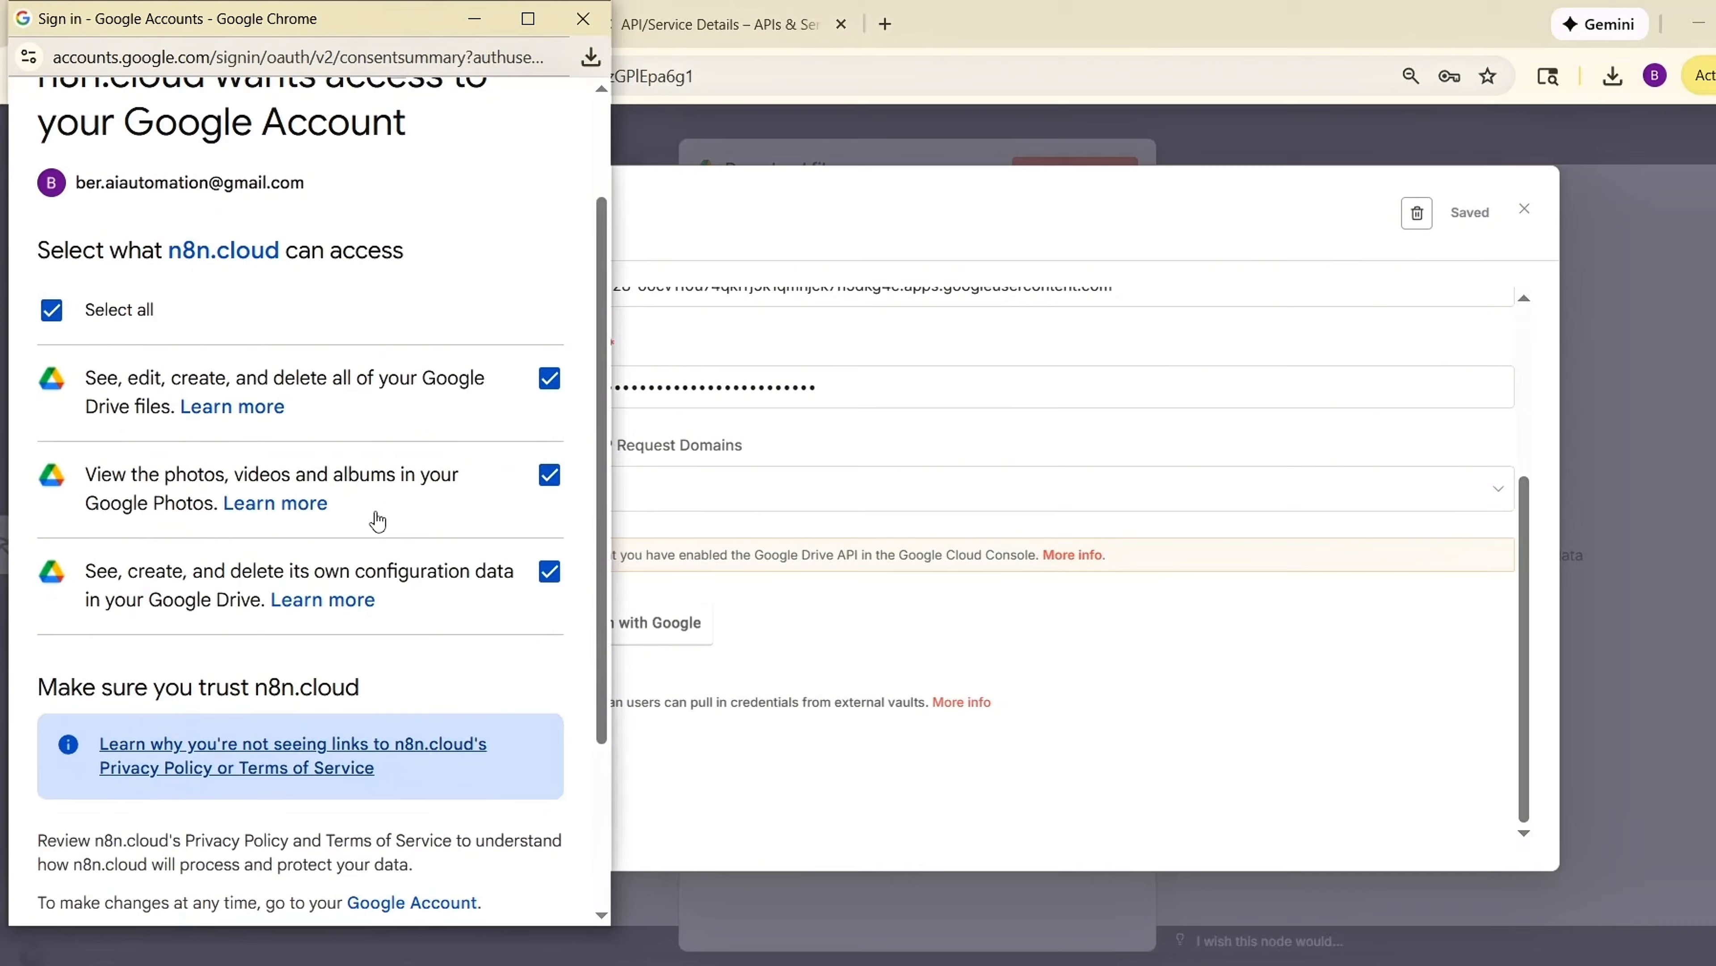
pyautogui.scroll(-1, 375, 518)
pyautogui.scroll(-2, 379, 520)
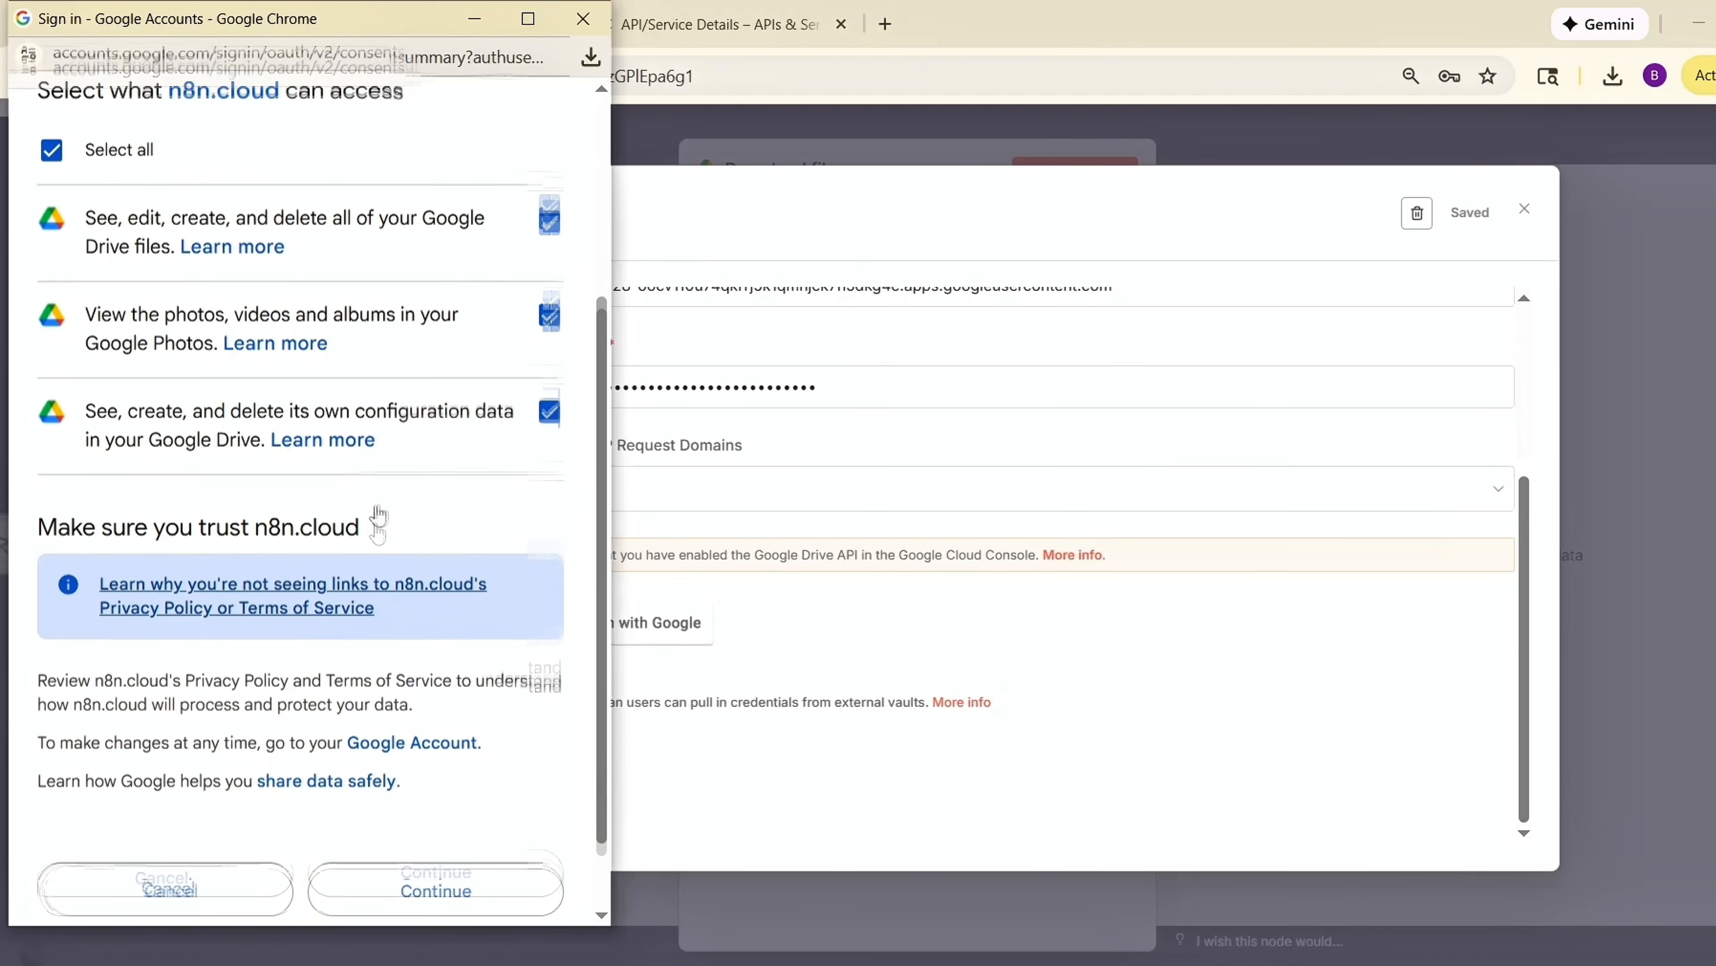
pyautogui.scroll(-1, 376, 519)
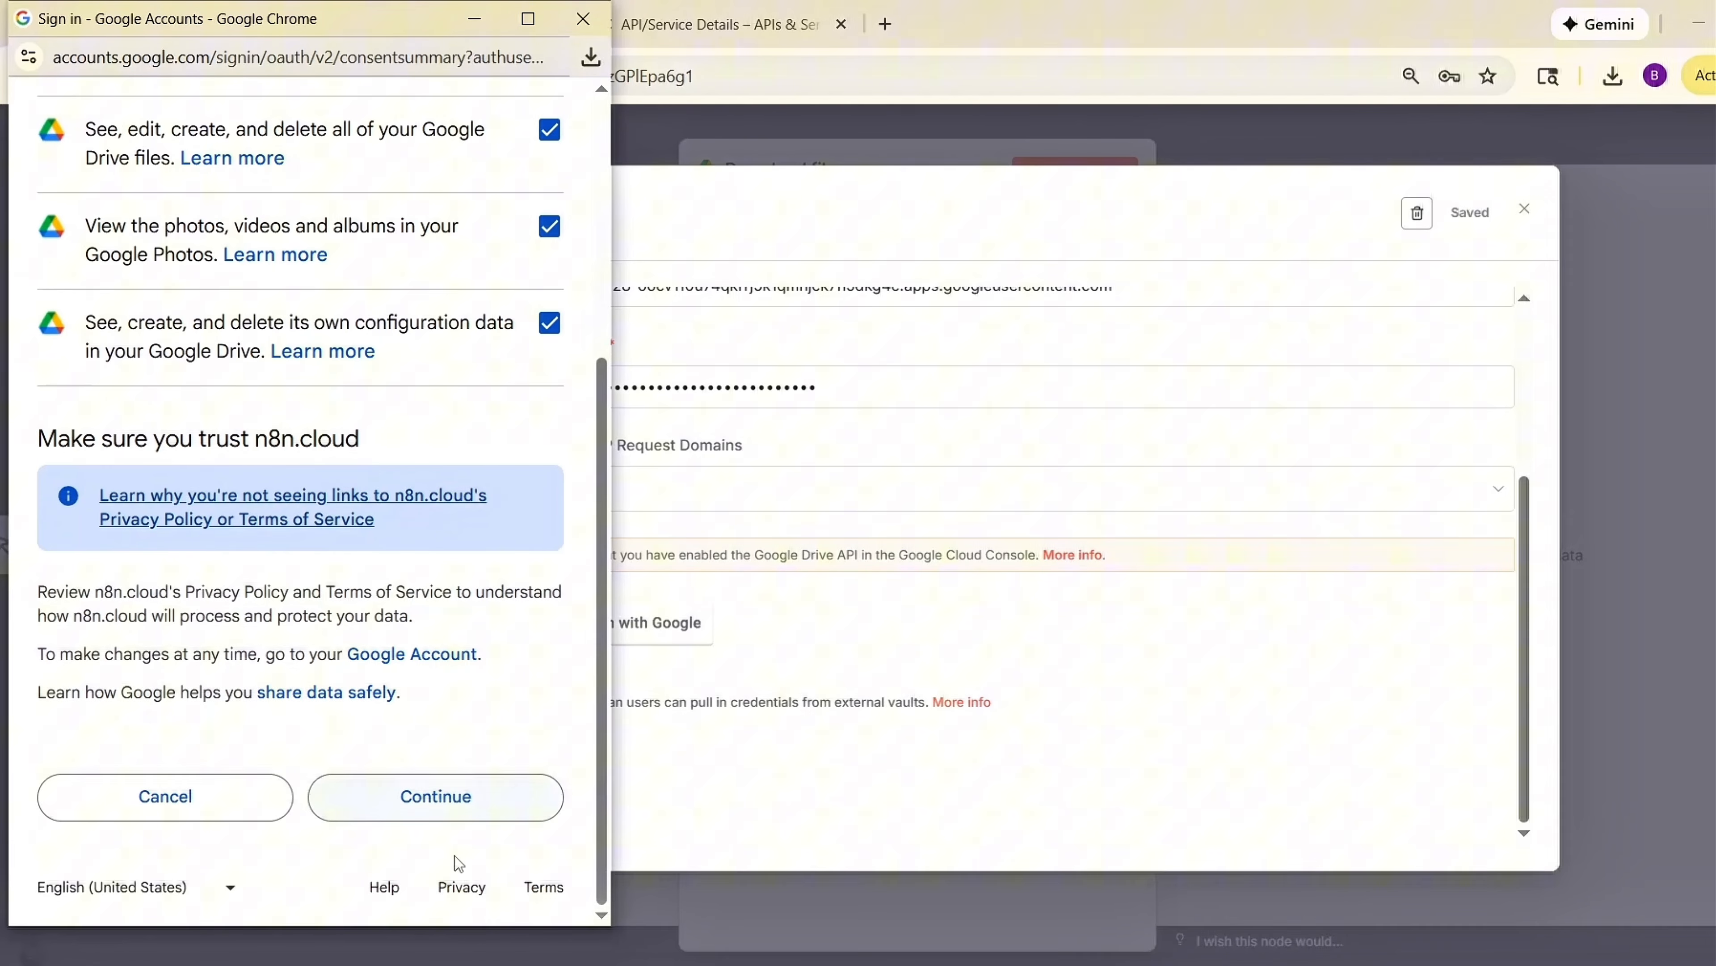
pyautogui.click(467, 801)
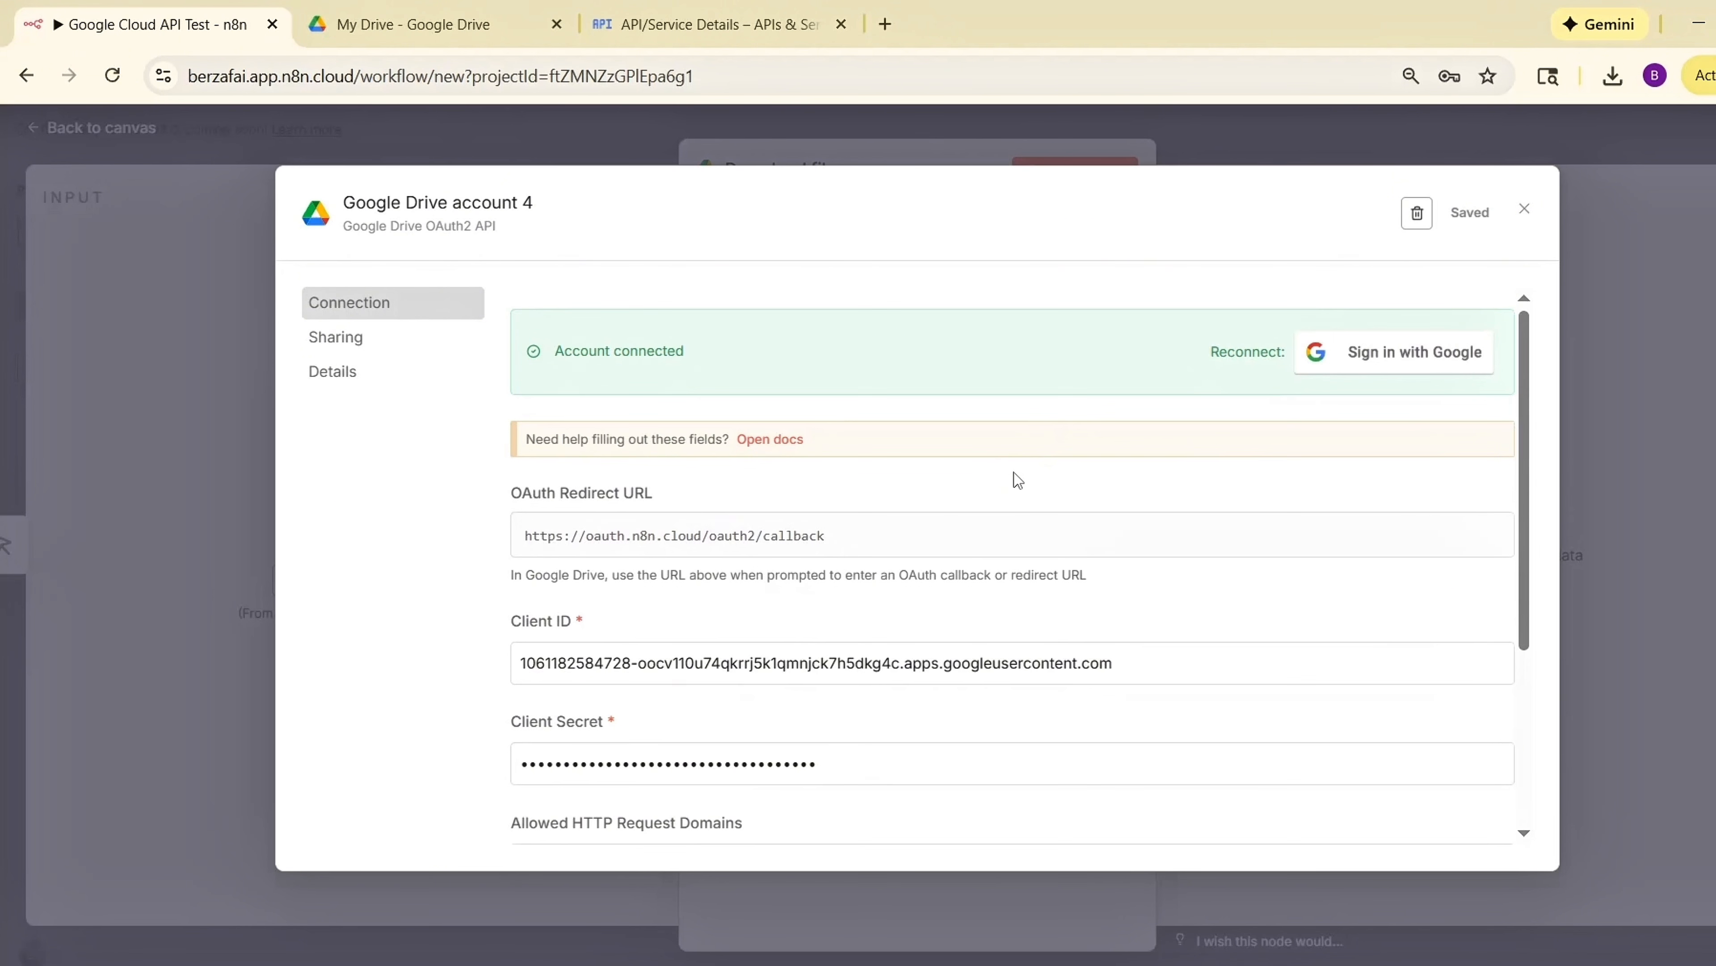
# Close the credential dialog and choose n8n_test_demo as the file for the Download file node.
pyautogui.scroll(-5, 1015, 480)
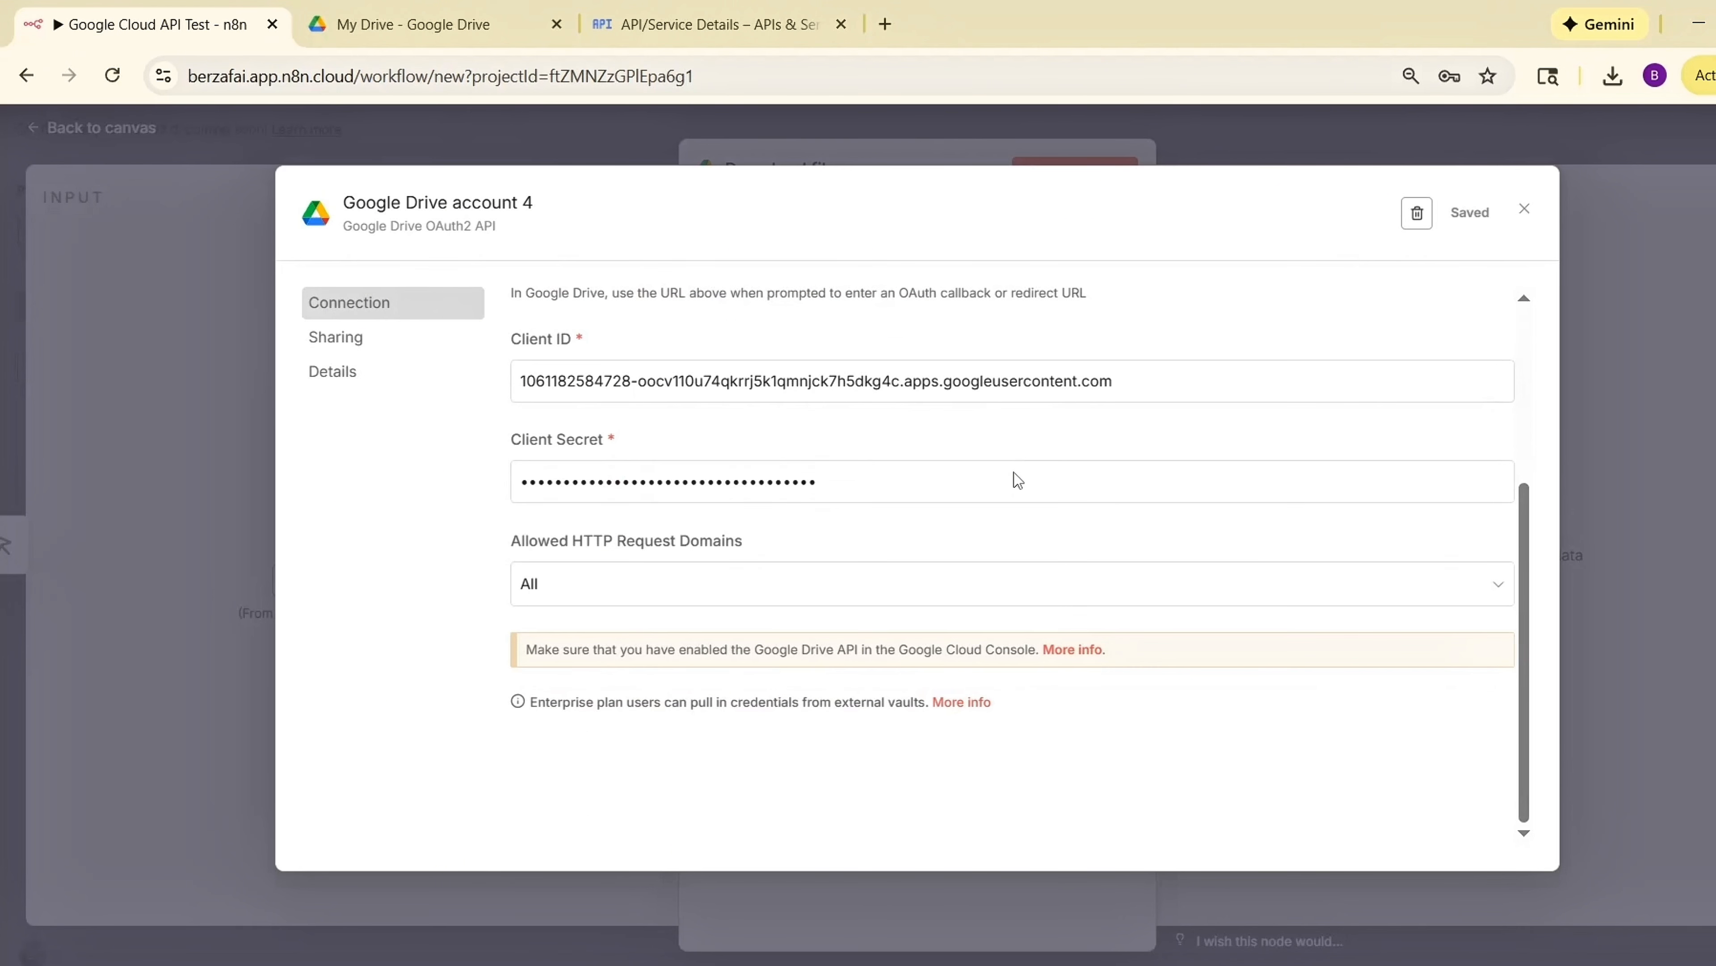
pyautogui.click(1525, 209)
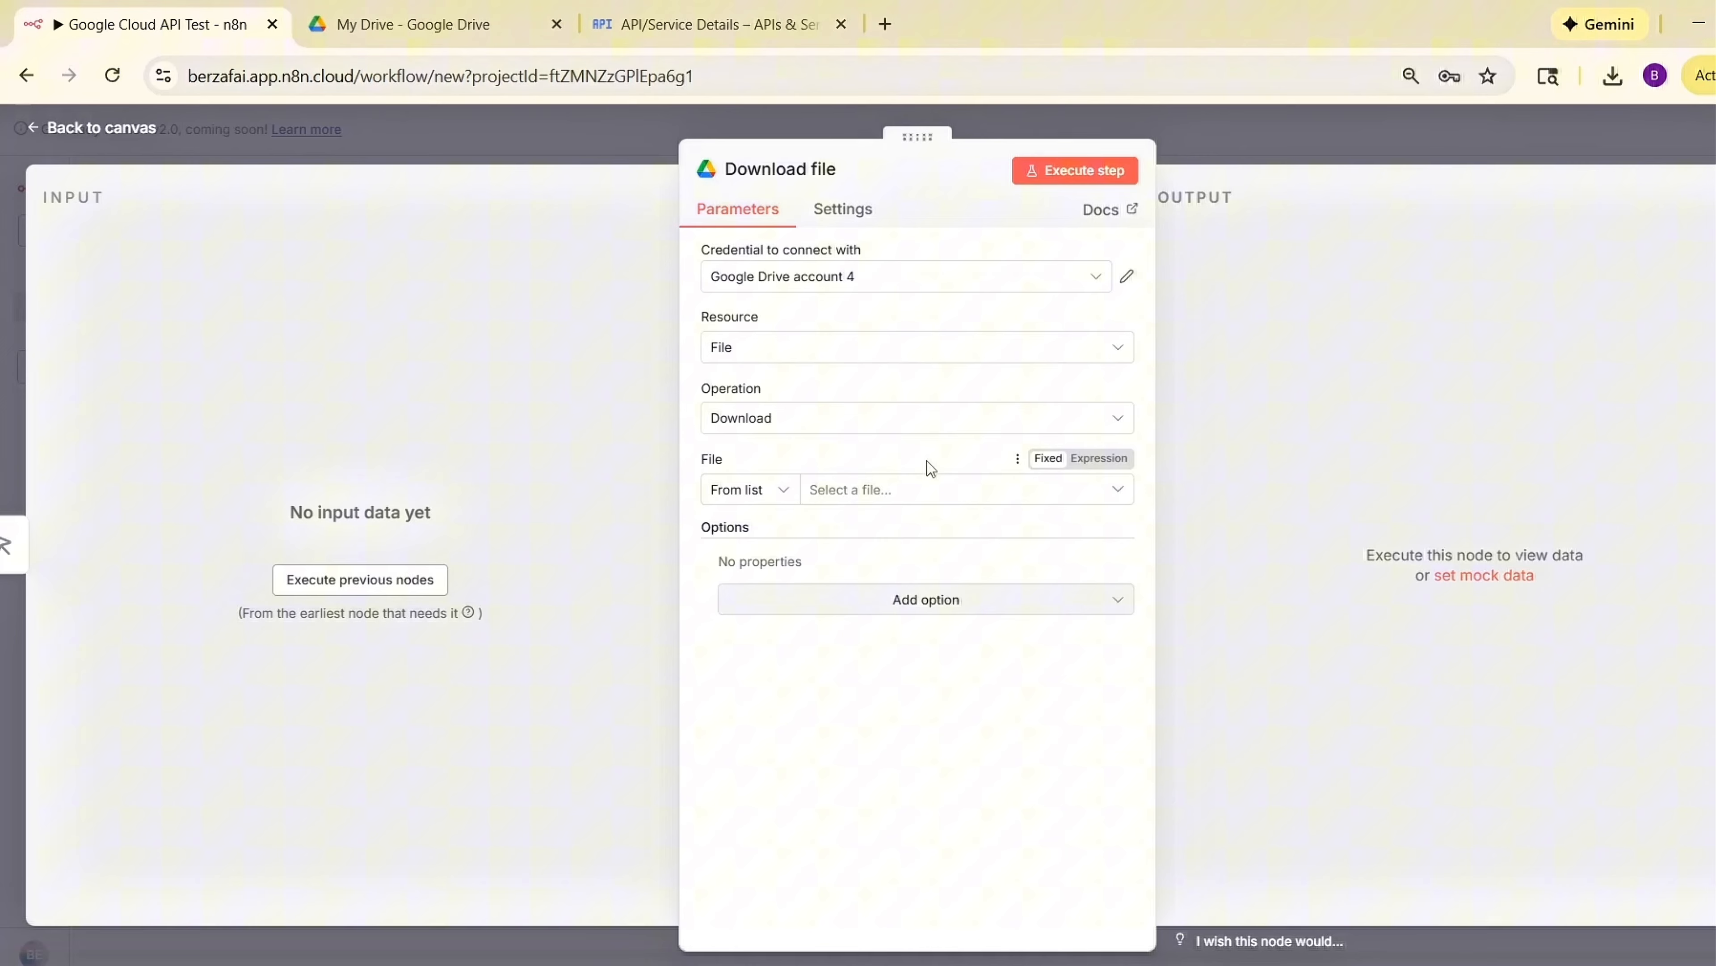
pyautogui.click(865, 492)
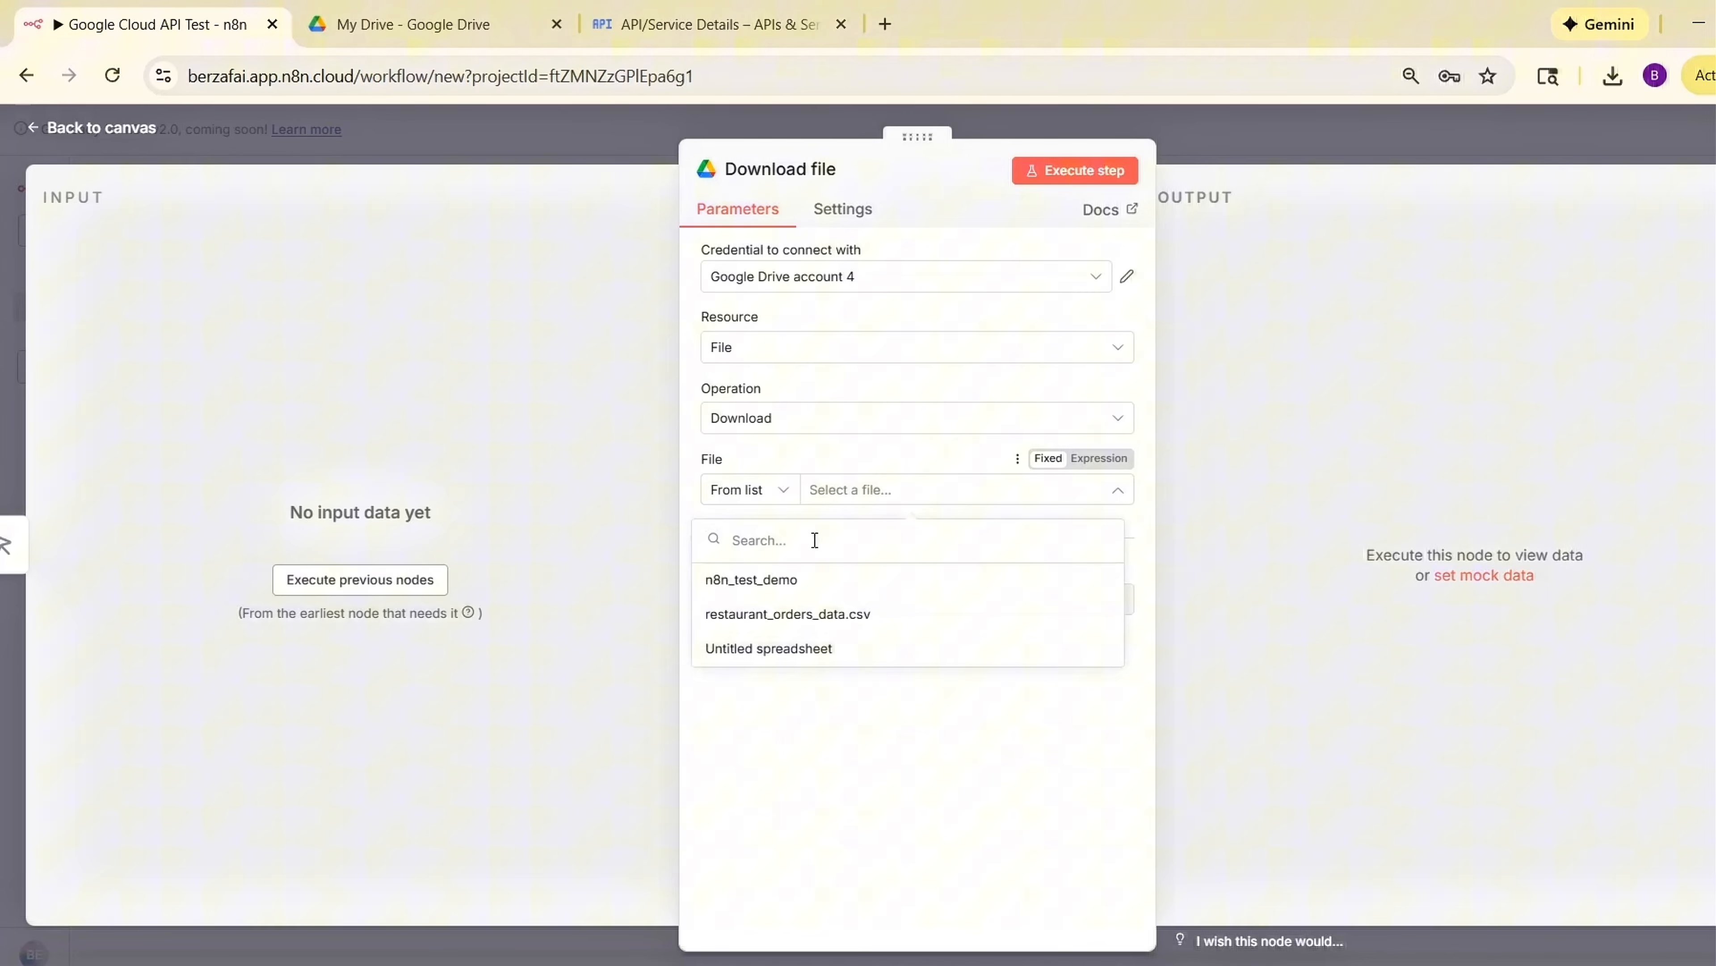
pyautogui.click(782, 587)
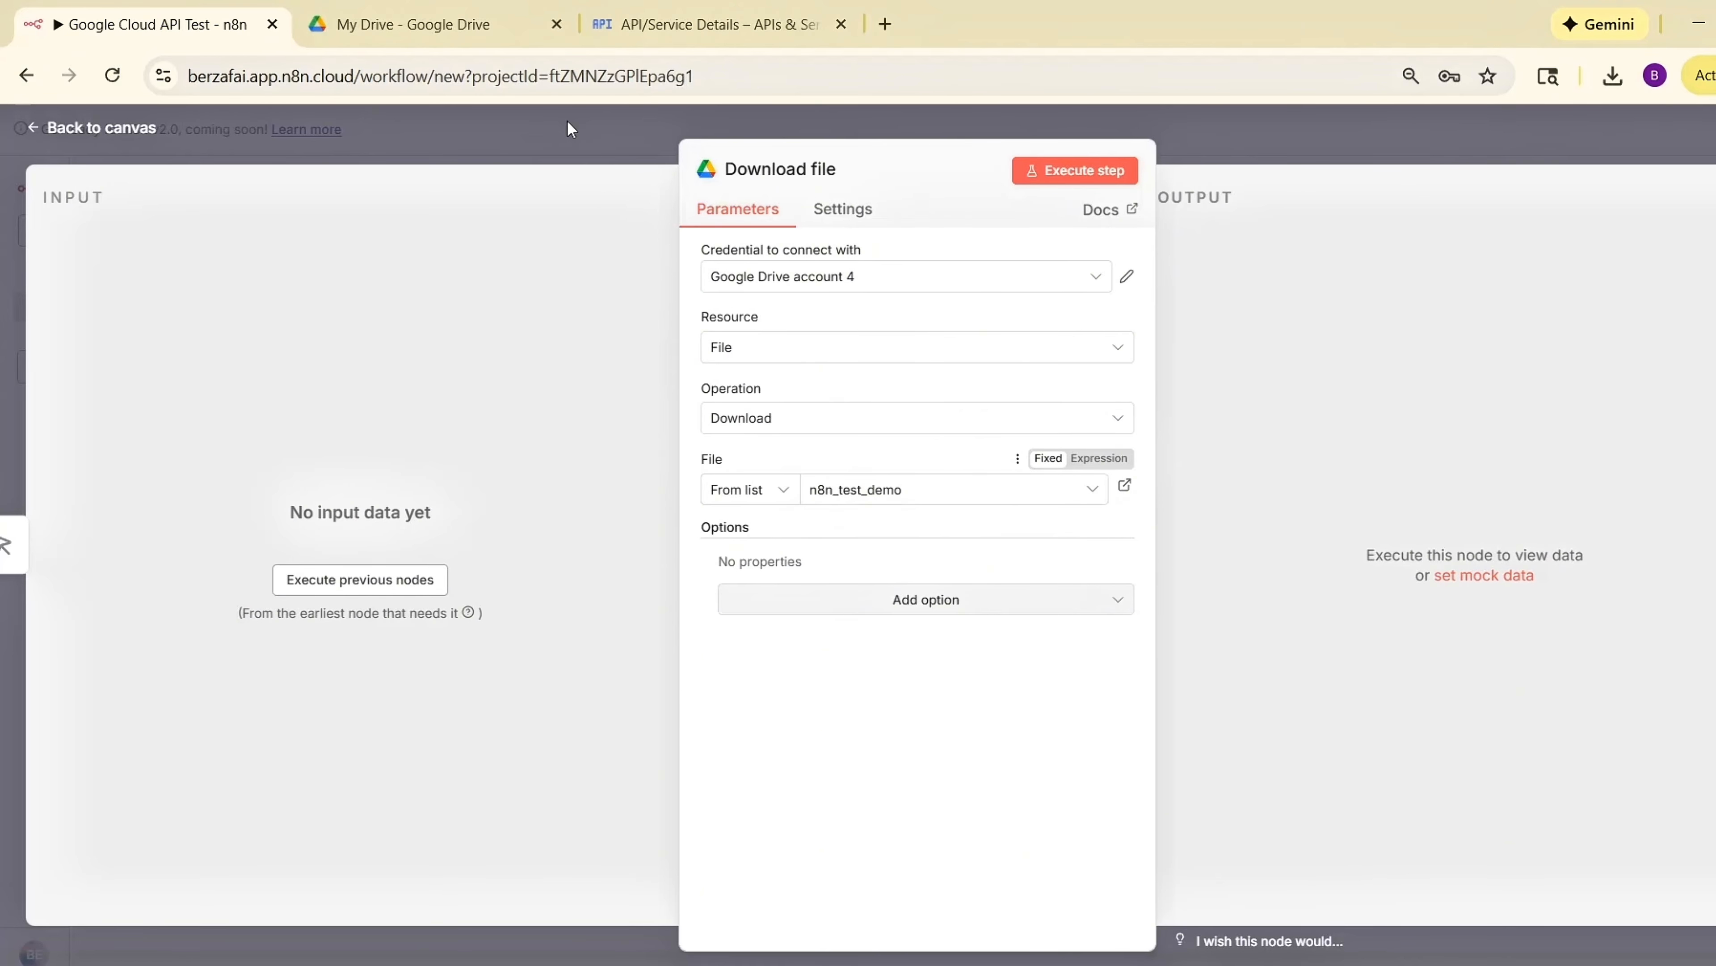
# Return to the workflow canvas and execute the workflow.
pyautogui.click(598, 143)
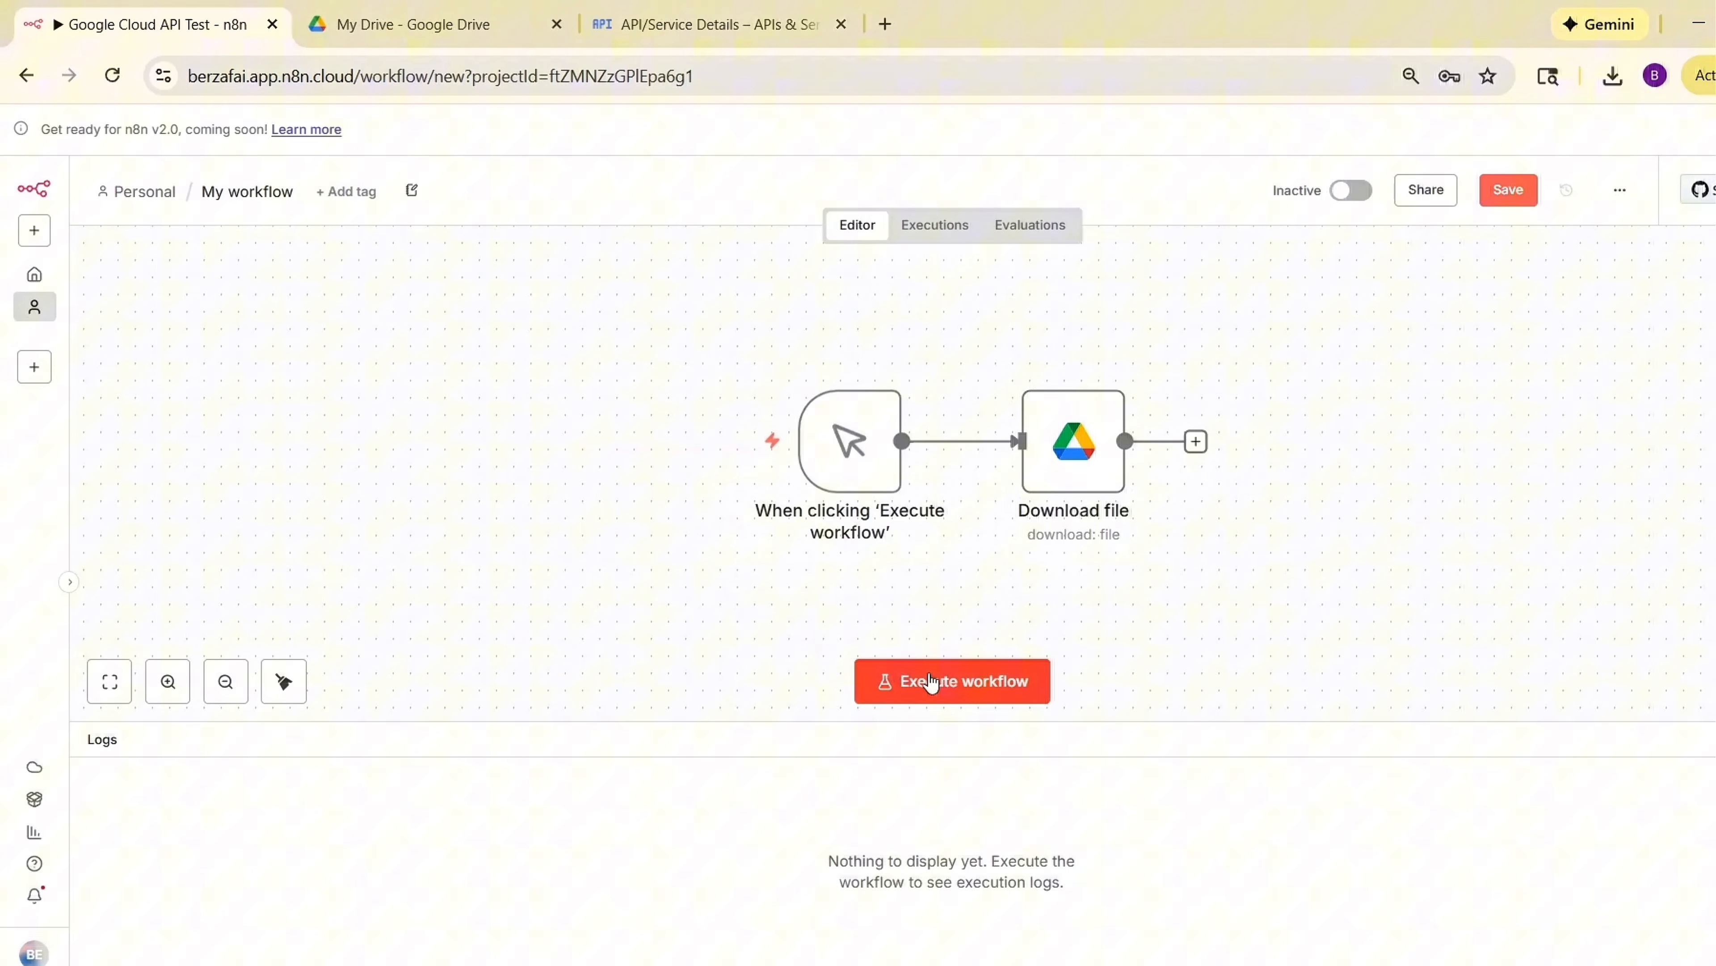
pyautogui.click(948, 682)
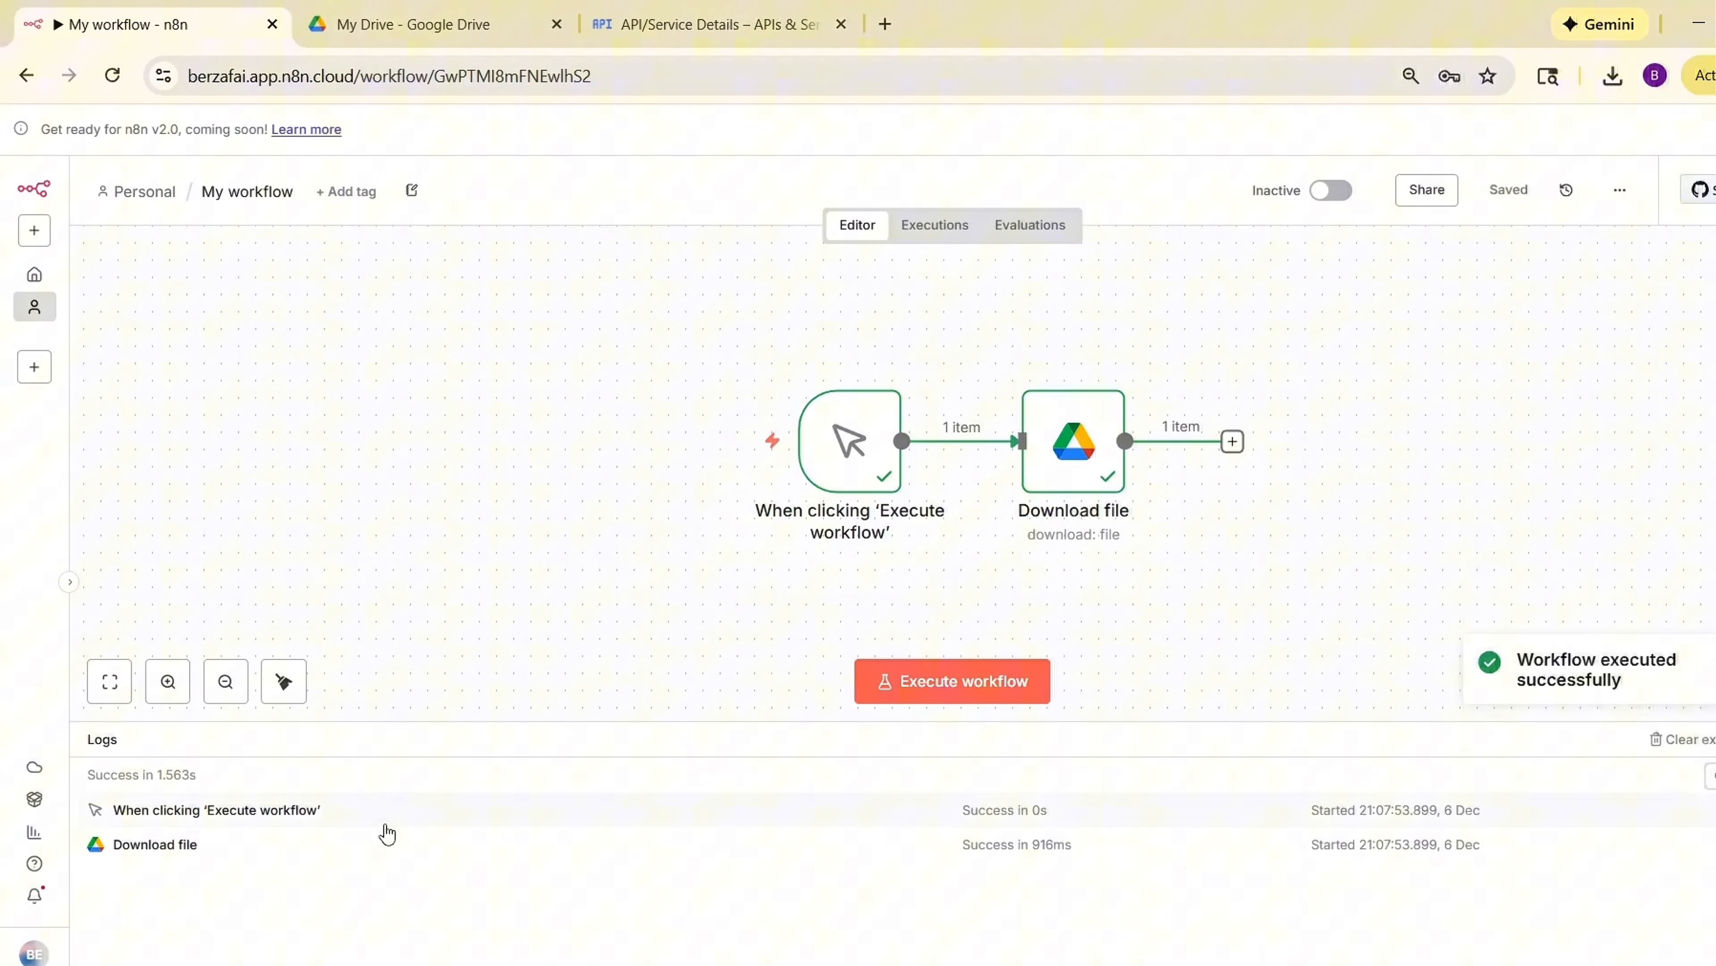
# Examine the execution log output of the trigger and Download file nodes, enlarging the logs panel.
pyautogui.click(263, 815)
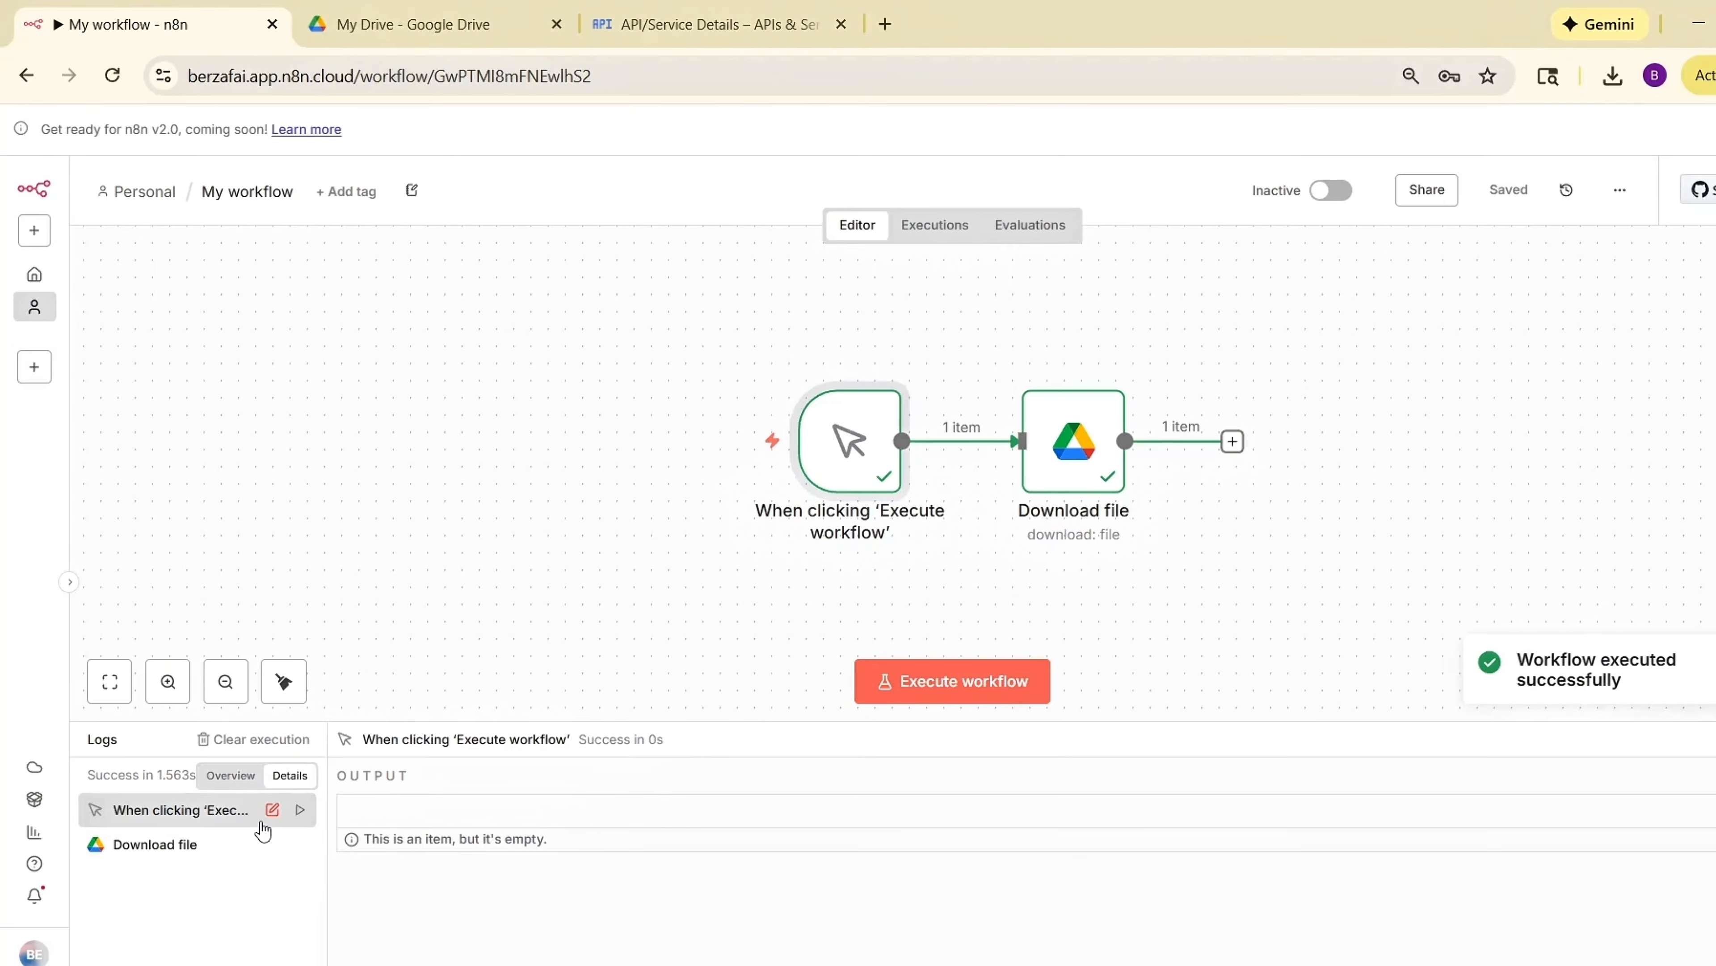
pyautogui.click(153, 842)
pyautogui.scroll(-3, 509, 859)
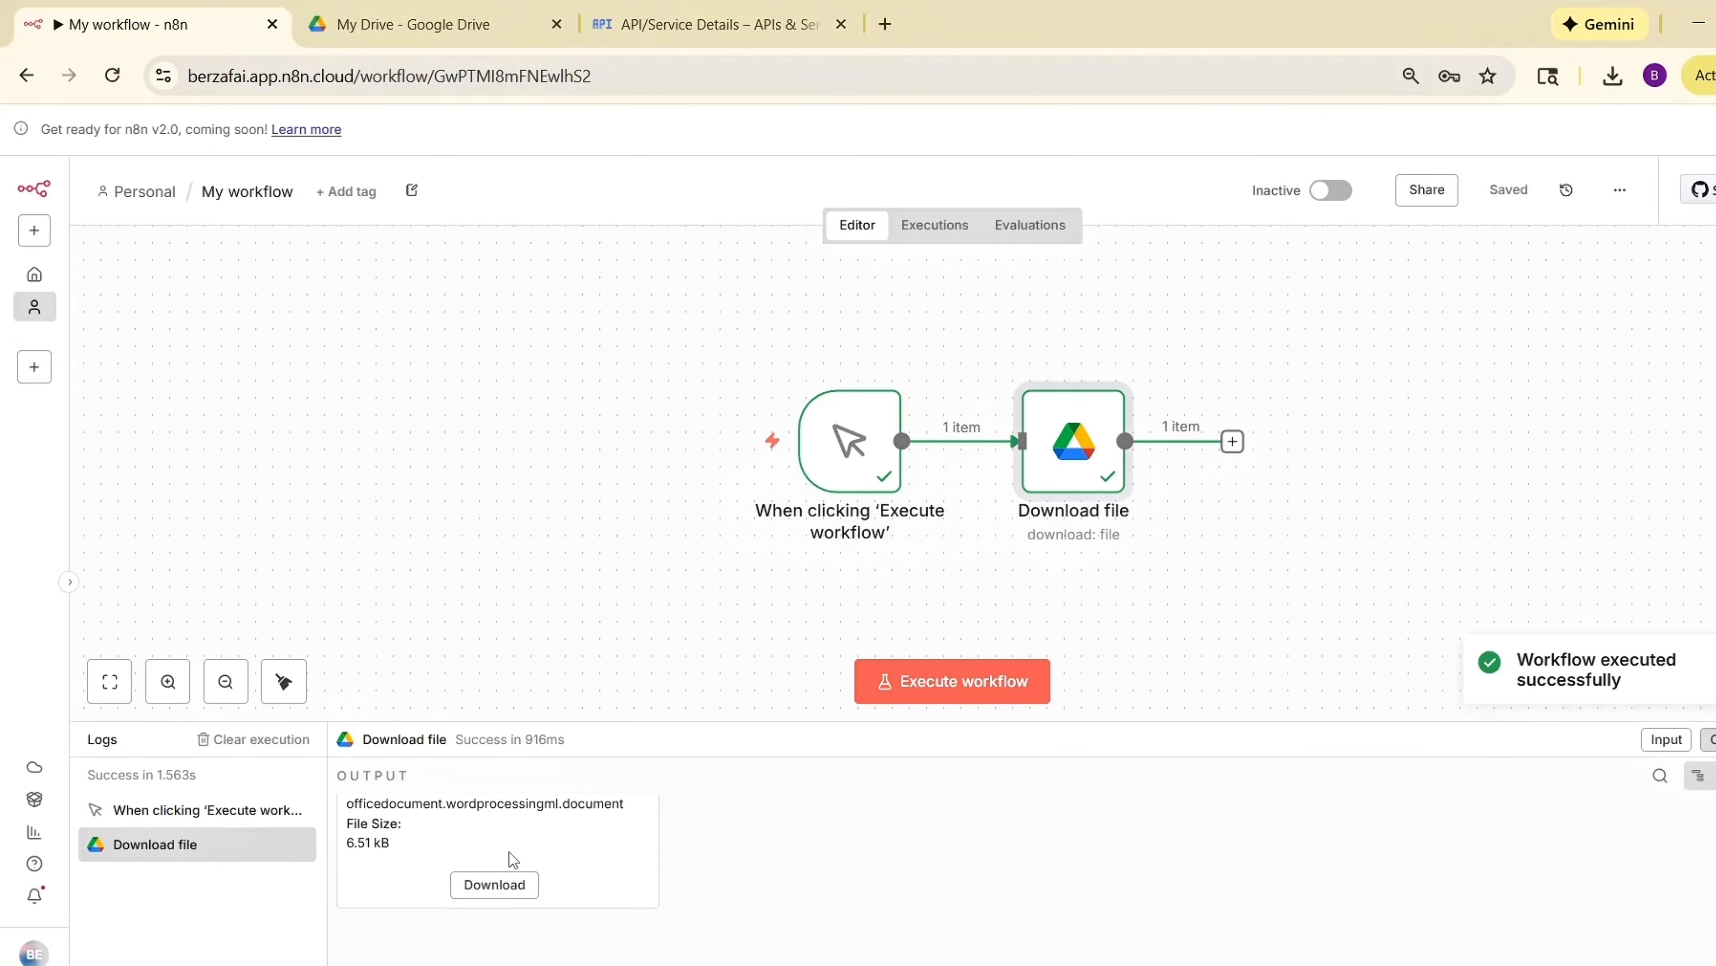
pyautogui.scroll(1, 555, 837)
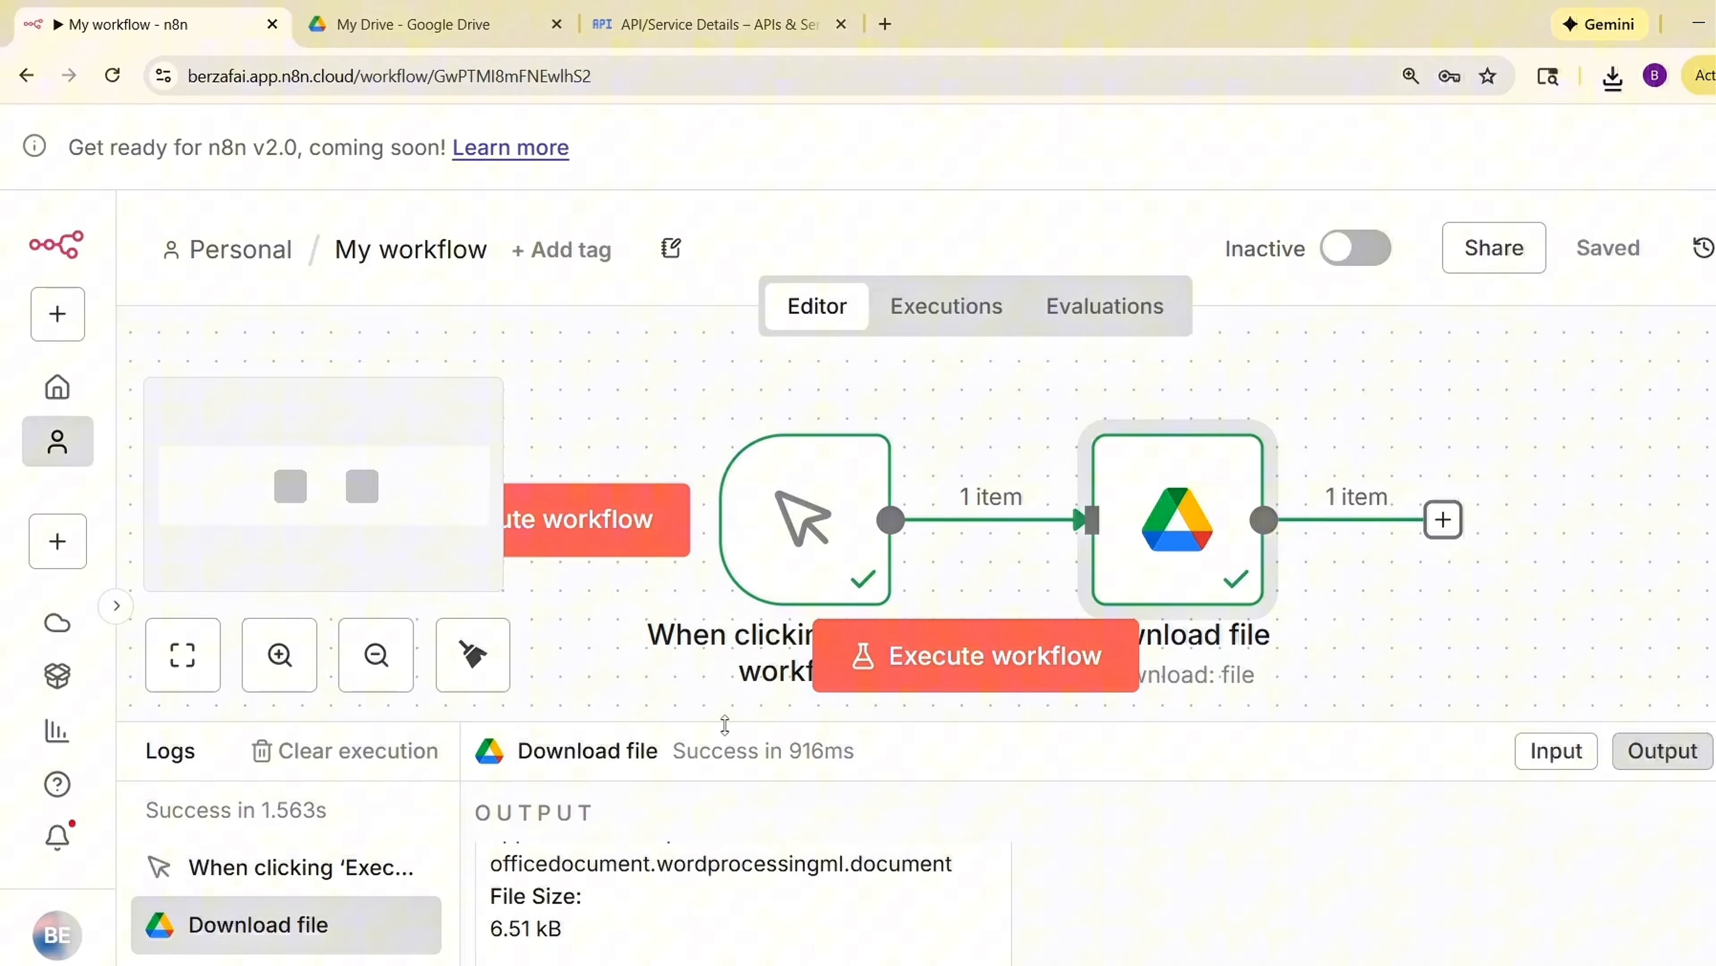
pyautogui.moveTo(725, 725); pyautogui.dragTo(734, 578)
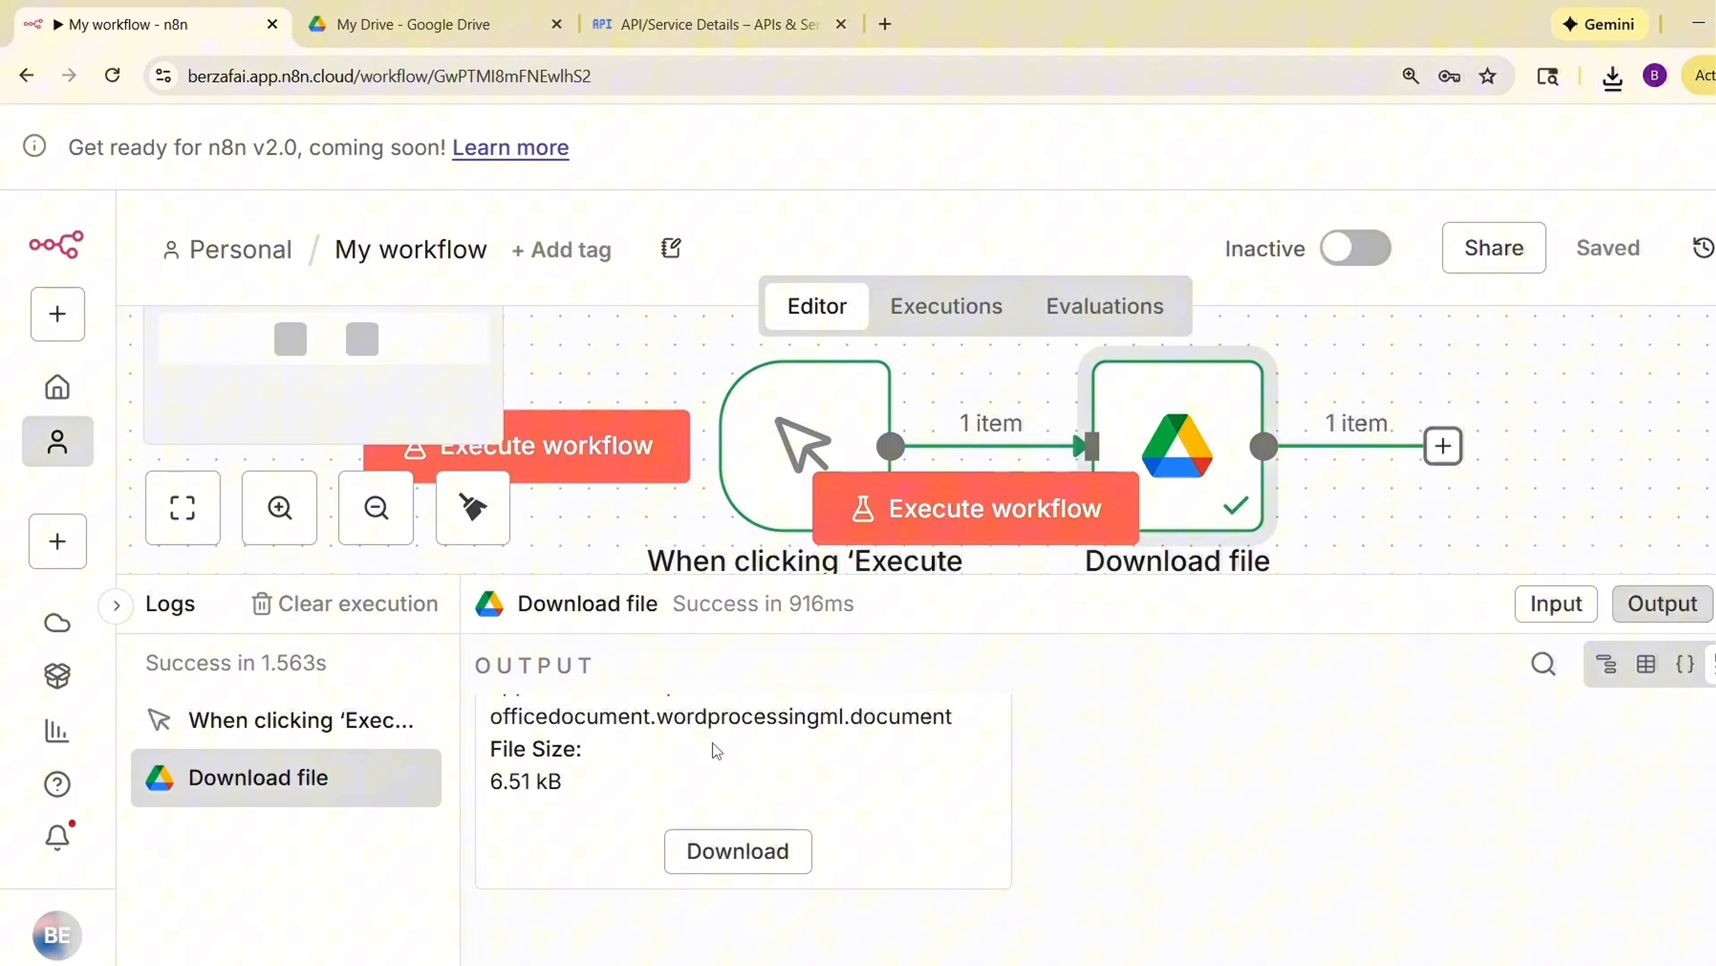